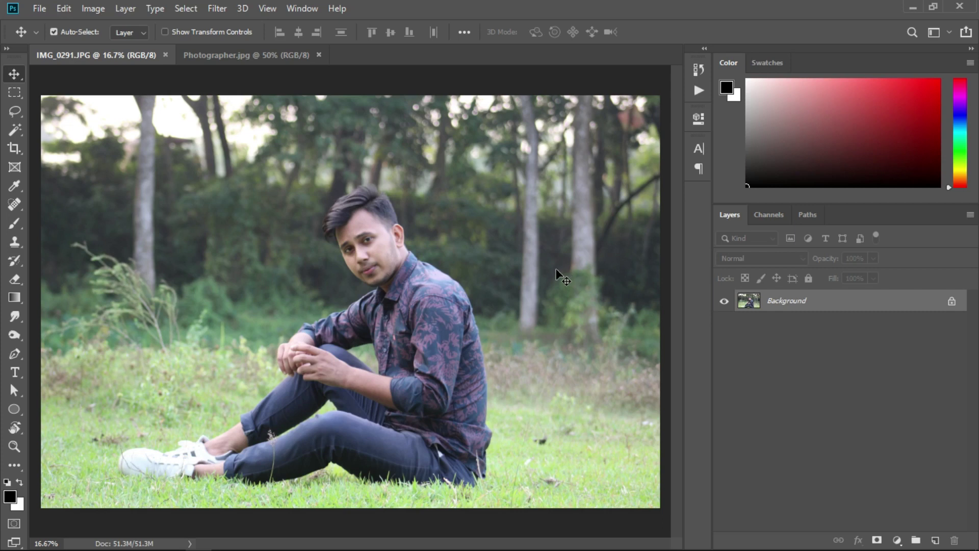
Open the Filter menu on IMG_0291.JPG, heading toward Camera Raw Filter
{"action": "left_click", "coordinate": [220, 11]}
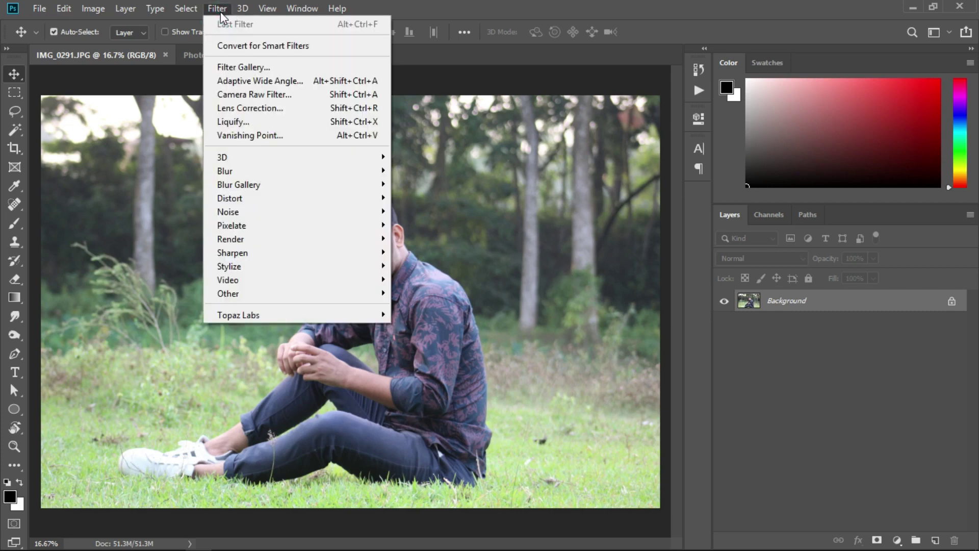
Apply Camera Raw Filter with Whites -8, Blacks -8, Clarity +14 and Shadows -44
{"action": "left_click", "coordinate": [252, 95]}
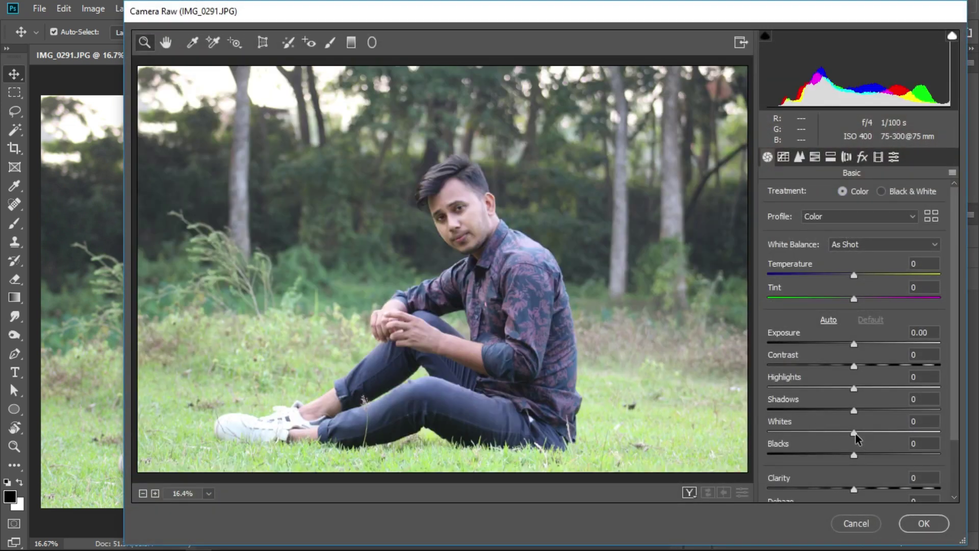
{"action": "left_click_drag", "start_coordinate": [854, 434], "coordinate": [847, 433]}
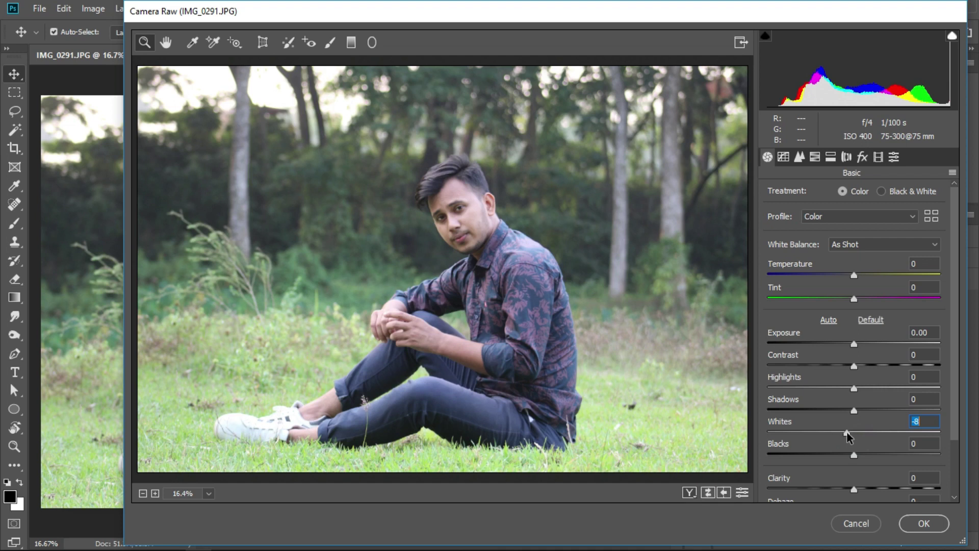
{"action": "left_click_drag", "start_coordinate": [854, 461], "coordinate": [847, 460]}
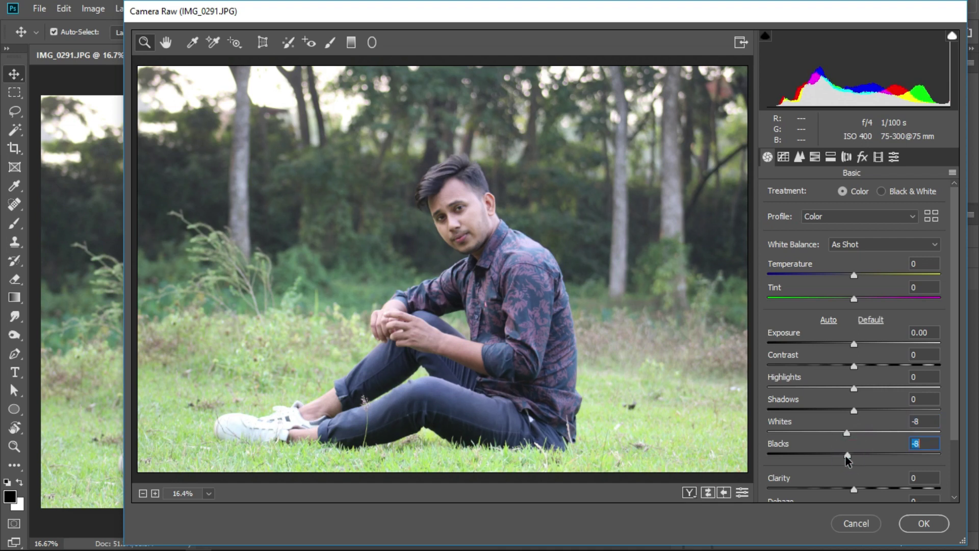
{"action": "left_click", "coordinate": [856, 496]}
{"action": "left_click_drag", "start_coordinate": [860, 492], "coordinate": [869, 493]}
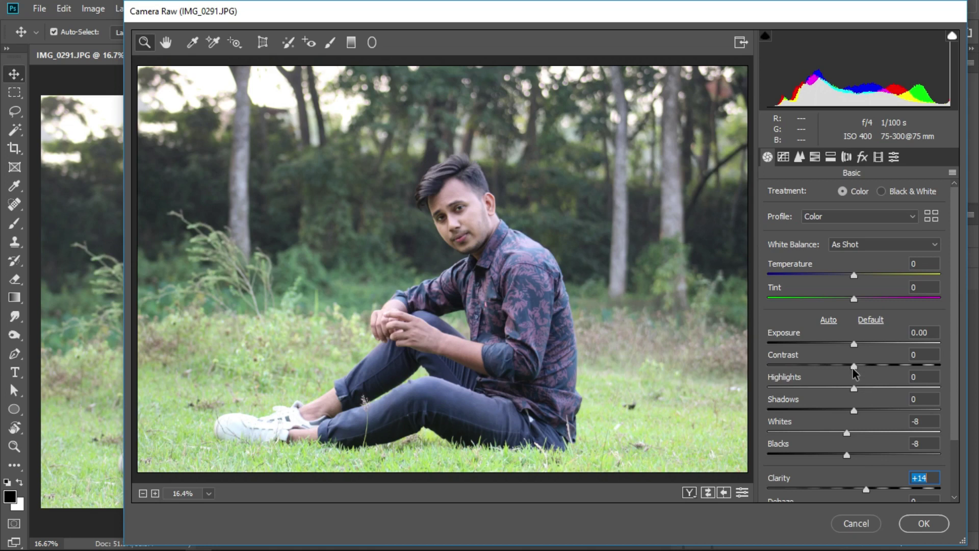
{"action": "left_click_drag", "start_coordinate": [853, 411], "coordinate": [816, 413]}
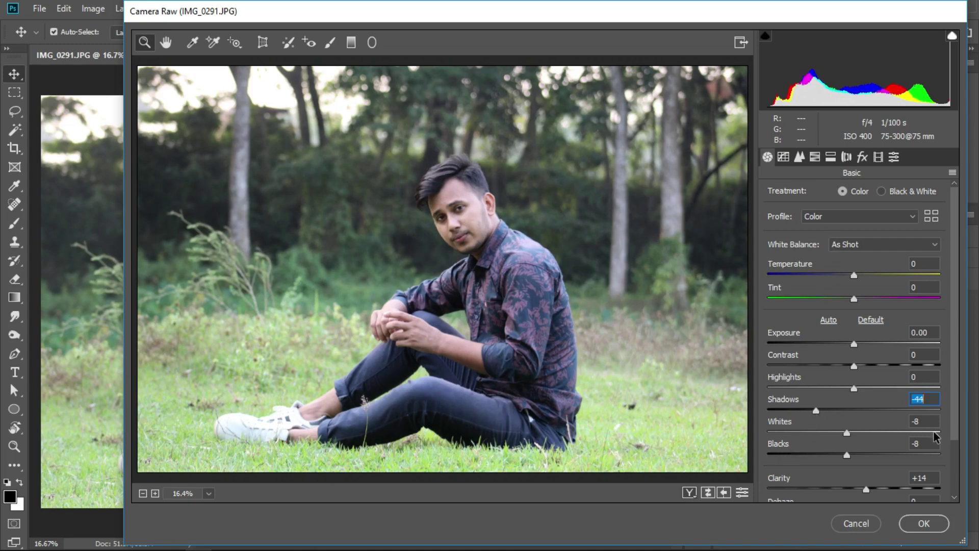
{"action": "scroll", "coordinate": [935, 436], "scroll_direction": "down", "scroll_amount": 3}
{"action": "left_click", "coordinate": [924, 524]}
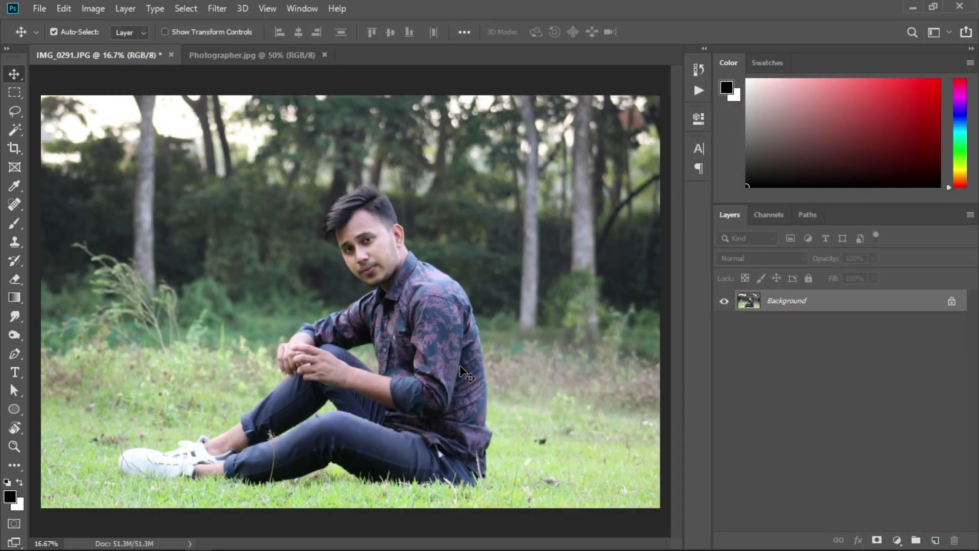
Switch to the Pen tool and zoom in on the man's shoes and lower legs
{"action": "left_click", "coordinate": [15, 354]}
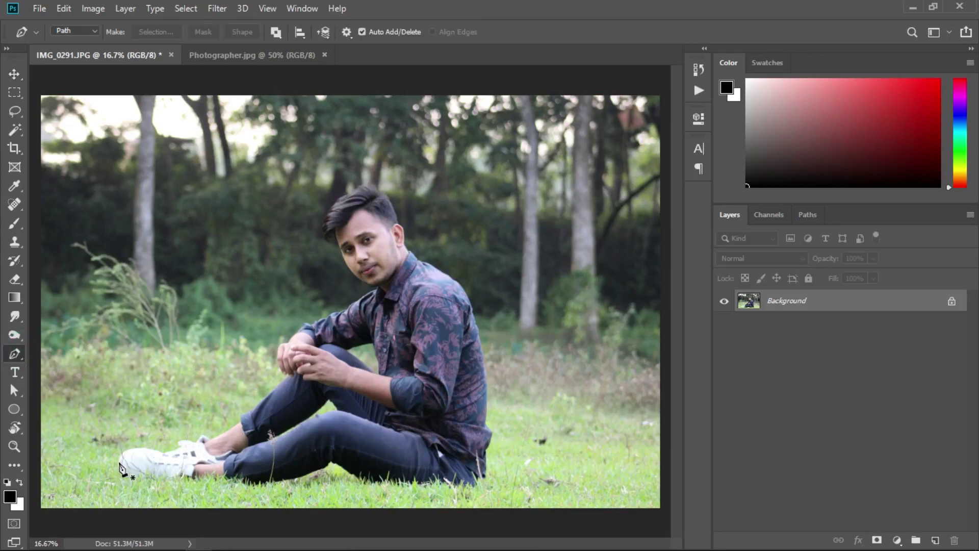
{"action": "scroll", "coordinate": [235, 436], "scroll_direction": "up", "scroll_amount": 3}
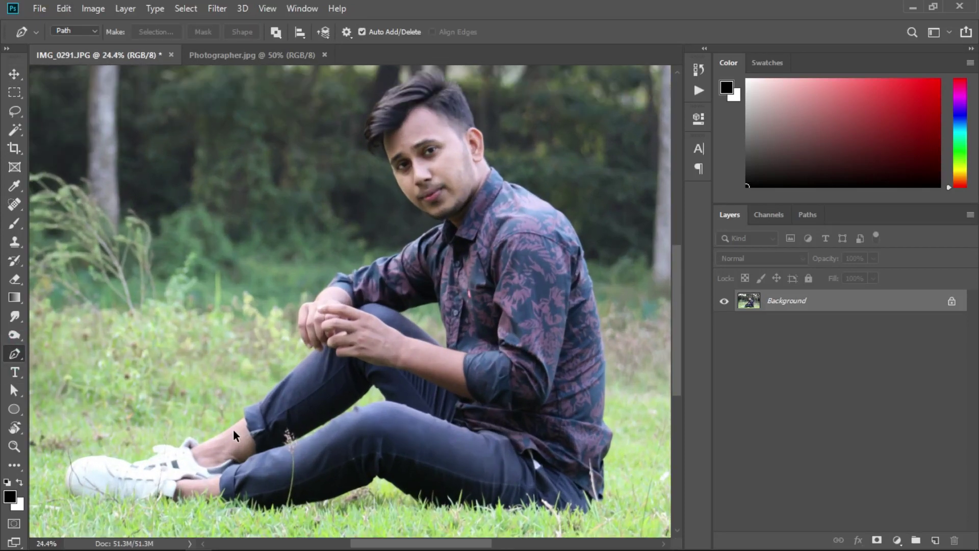
{"action": "scroll", "coordinate": [235, 435], "scroll_direction": "up", "scroll_amount": 2}
{"action": "left_click_drag", "start_coordinate": [239, 410], "coordinate": [469, 308]}
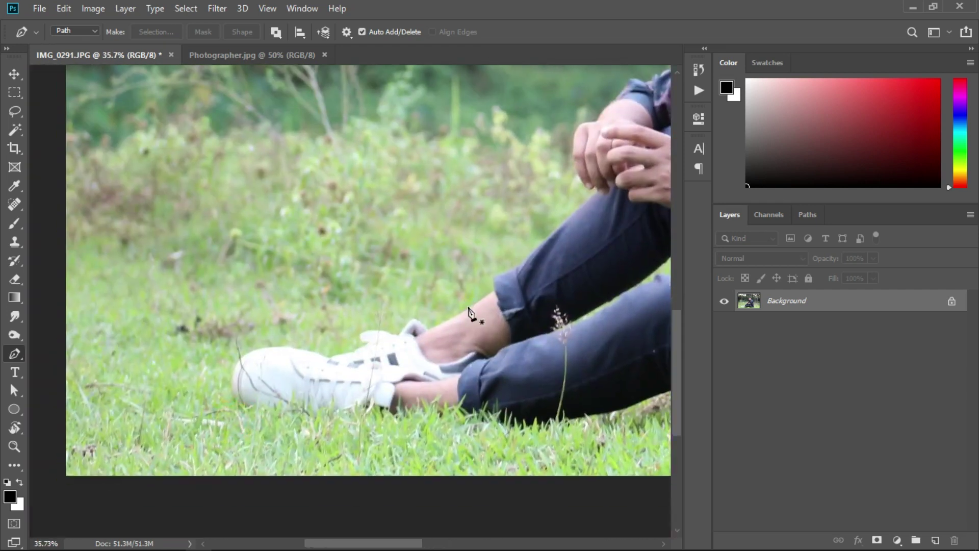
{"action": "scroll", "coordinate": [269, 391], "scroll_direction": "up", "scroll_amount": 2}
{"action": "scroll", "coordinate": [262, 350], "scroll_direction": "left", "scroll_amount": 1}
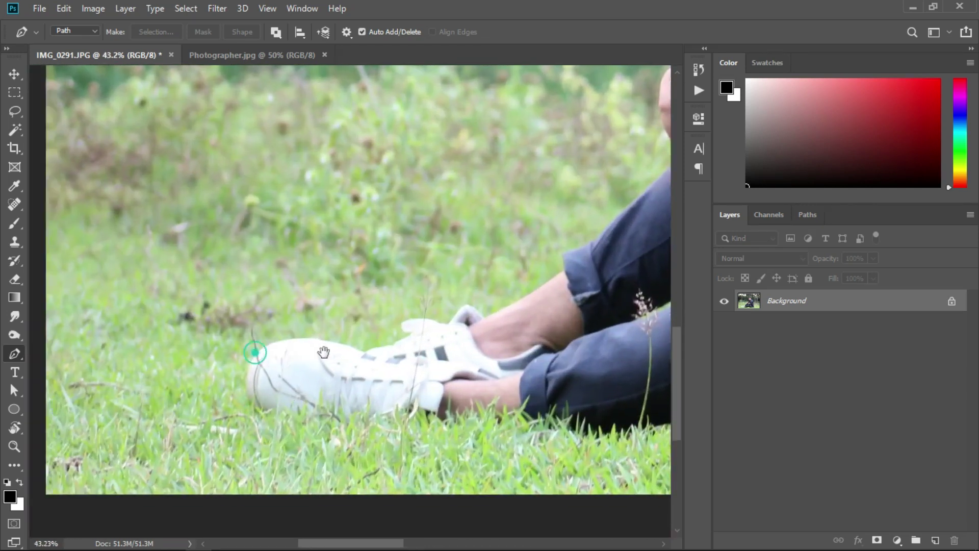
Start the path at the image's left edge and curve it over the shoe top
{"action": "left_click", "coordinate": [136, 380]}
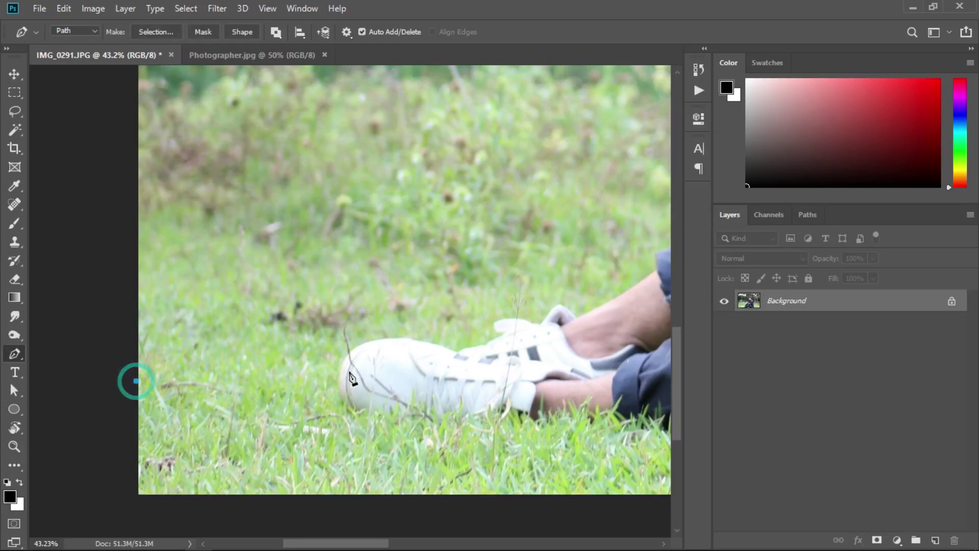
{"action": "left_click", "coordinate": [350, 356]}
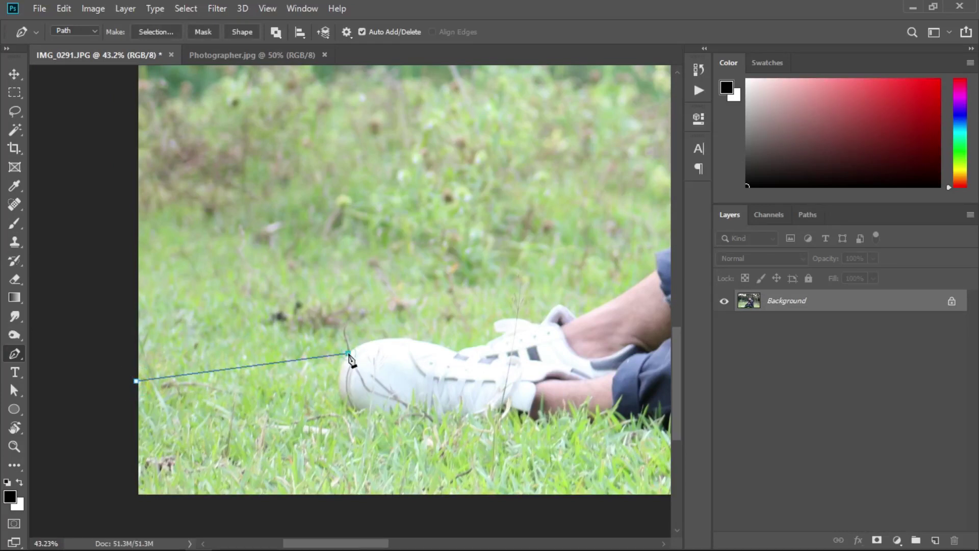
{"action": "scroll", "coordinate": [406, 362], "scroll_direction": "up", "scroll_amount": 1}
{"action": "scroll", "coordinate": [407, 363], "scroll_direction": "up", "scroll_amount": 4}
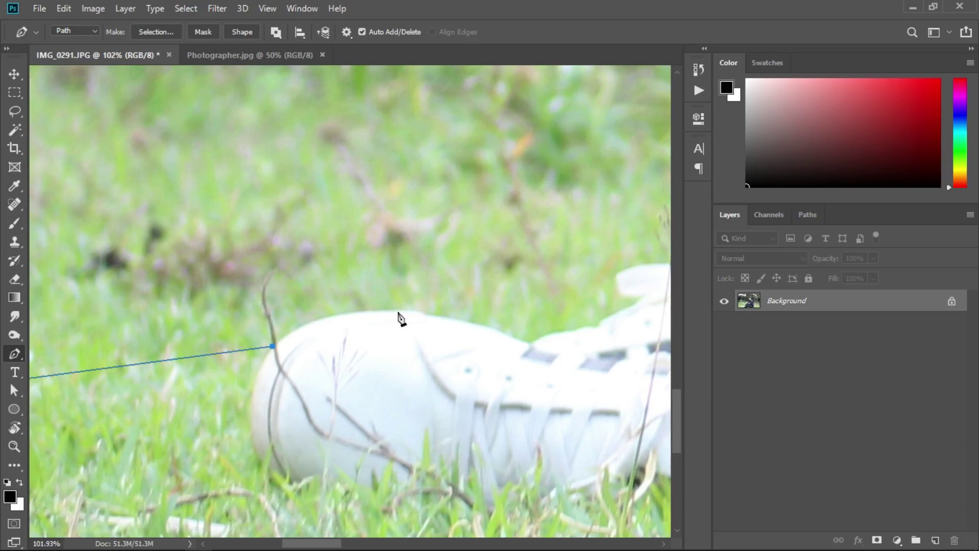
{"action": "left_click_drag", "start_coordinate": [397, 311], "coordinate": [481, 323]}
{"action": "left_click", "coordinate": [398, 312], "text": "alt"}
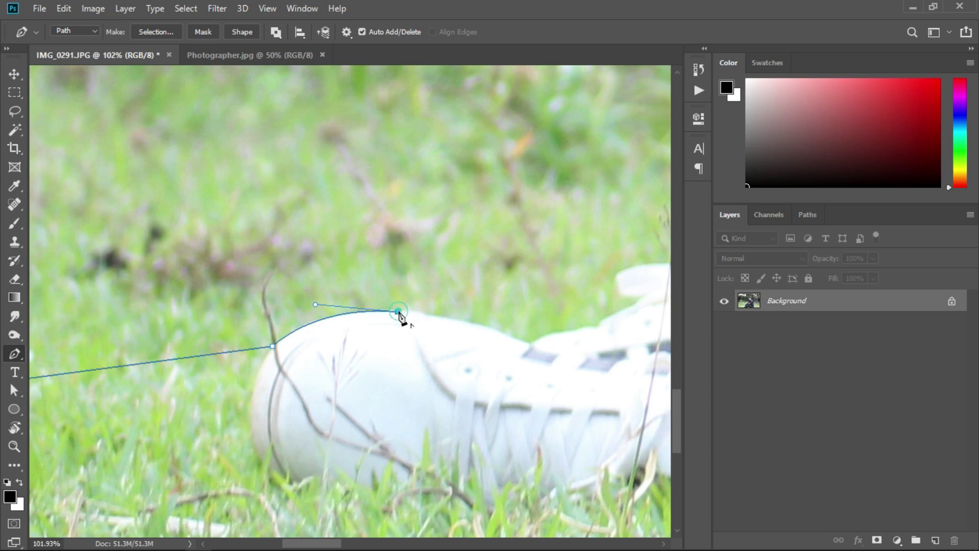
{"action": "left_click_drag", "start_coordinate": [466, 323], "coordinate": [478, 328]}
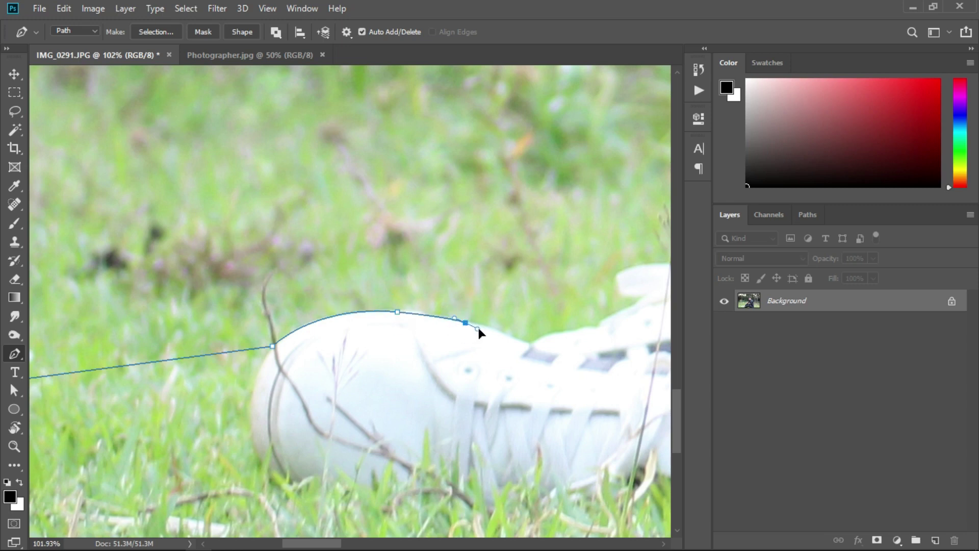
{"action": "left_click", "coordinate": [465, 323], "text": "alt"}
{"action": "left_click", "coordinate": [529, 344]}
{"action": "left_click_drag", "start_coordinate": [545, 350], "coordinate": [596, 331]}
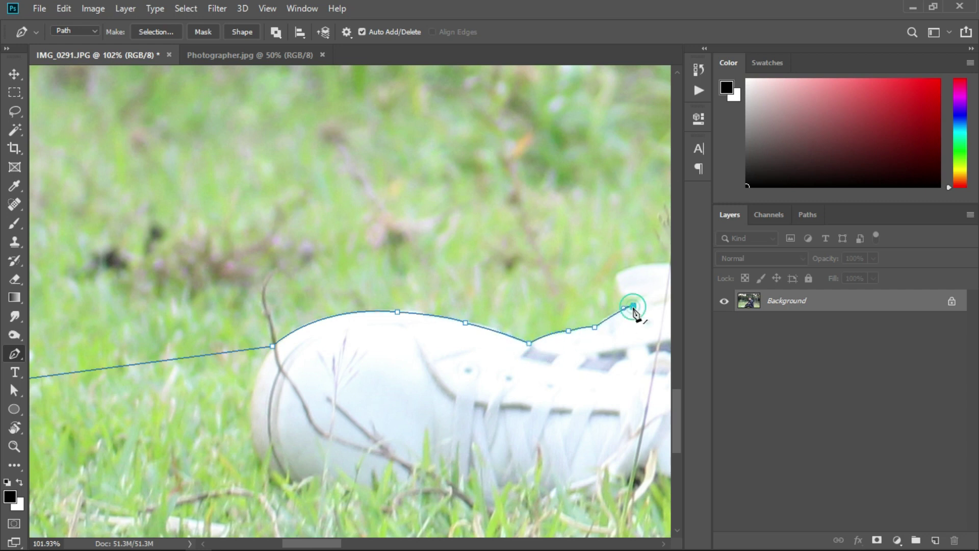
Extend the path over the shoe's heel and up the trouser edge
{"action": "left_click", "coordinate": [385, 298]}
{"action": "left_click", "coordinate": [412, 308]}
{"action": "left_click", "coordinate": [453, 288]}
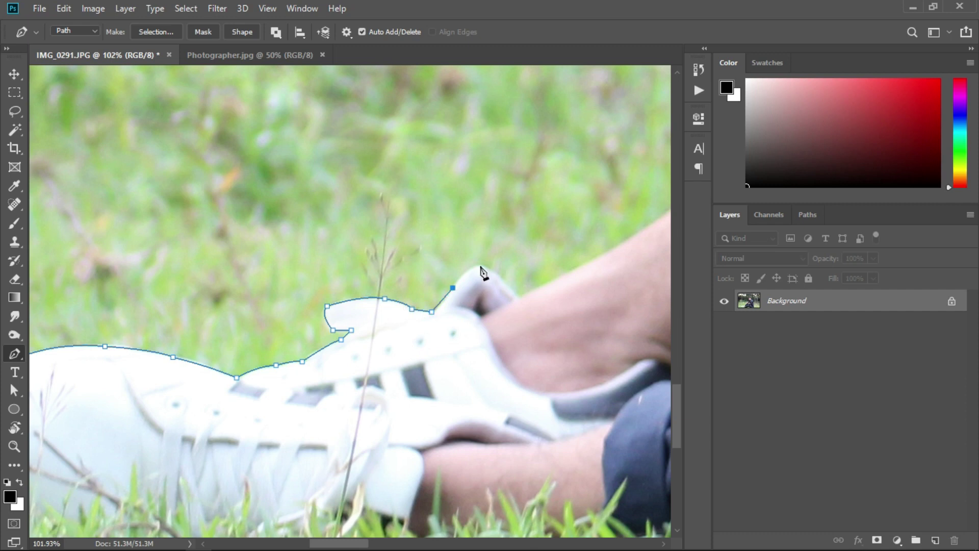
{"action": "left_click_drag", "start_coordinate": [574, 269], "coordinate": [371, 225]}
{"action": "left_click", "coordinate": [363, 178]}
{"action": "mouse_move", "coordinate": [443, 158]}
{"action": "left_mouse_down"}
{"action": "mouse_move", "coordinate": [375, 347]}
{"action": "mouse_move", "coordinate": [298, 469]}
{"action": "left_mouse_up"}
Continue the path up the trouser leg and around the fingers
{"action": "left_click", "coordinate": [391, 313]}
{"action": "left_click", "coordinate": [467, 243]}
{"action": "left_click", "coordinate": [488, 230]}
{"action": "left_click", "coordinate": [477, 212]}
{"action": "left_click", "coordinate": [457, 220]}
{"action": "left_click", "coordinate": [435, 186]}
{"action": "left_click", "coordinate": [420, 141]}
{"action": "left_click", "coordinate": [413, 109]}
{"action": "left_click_drag", "start_coordinate": [423, 60], "coordinate": [315, 295]}
{"action": "left_click", "coordinate": [317, 289]}
{"action": "left_click", "coordinate": [359, 264]}
Trace the path over the knuckles, arm and along the shoulder
{"action": "left_click", "coordinate": [425, 207]}
{"action": "left_click", "coordinate": [449, 175]}
{"action": "left_click", "coordinate": [469, 151]}
{"action": "left_click", "coordinate": [500, 148]}
{"action": "left_click", "coordinate": [532, 148]}
{"action": "left_click", "coordinate": [537, 132]}
{"action": "mouse_move", "coordinate": [611, 111]}
{"action": "left_mouse_down"}
{"action": "mouse_move", "coordinate": [651, 117]}
{"action": "mouse_move", "coordinate": [286, 441]}
{"action": "left_mouse_up"}
Extend the path up the shoulder and along the neck and jaw
{"action": "left_click", "coordinate": [329, 395]}
{"action": "left_click", "coordinate": [337, 394]}
{"action": "left_click", "coordinate": [367, 371]}
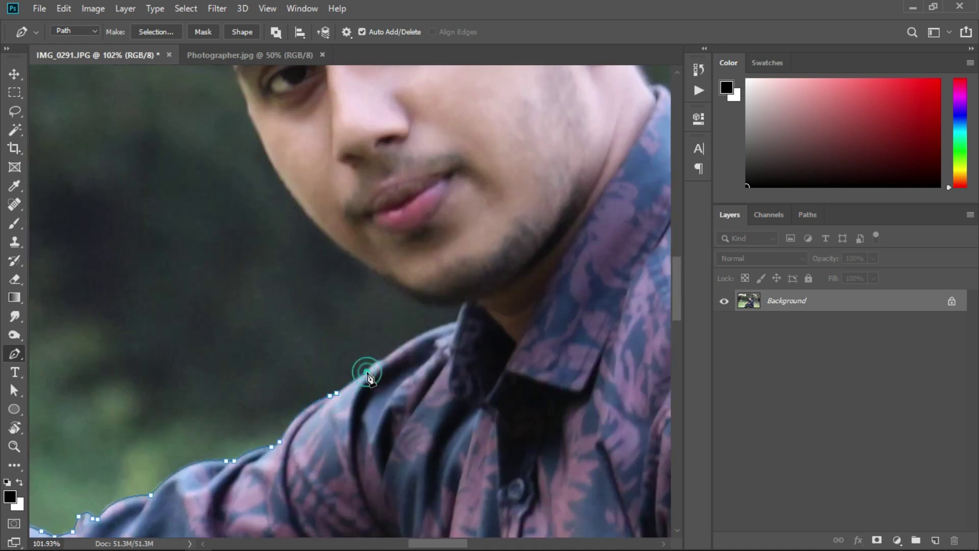
{"action": "left_click", "coordinate": [471, 307]}
{"action": "left_click", "coordinate": [430, 307]}
{"action": "left_click", "coordinate": [399, 288]}
{"action": "left_click", "coordinate": [372, 268]}
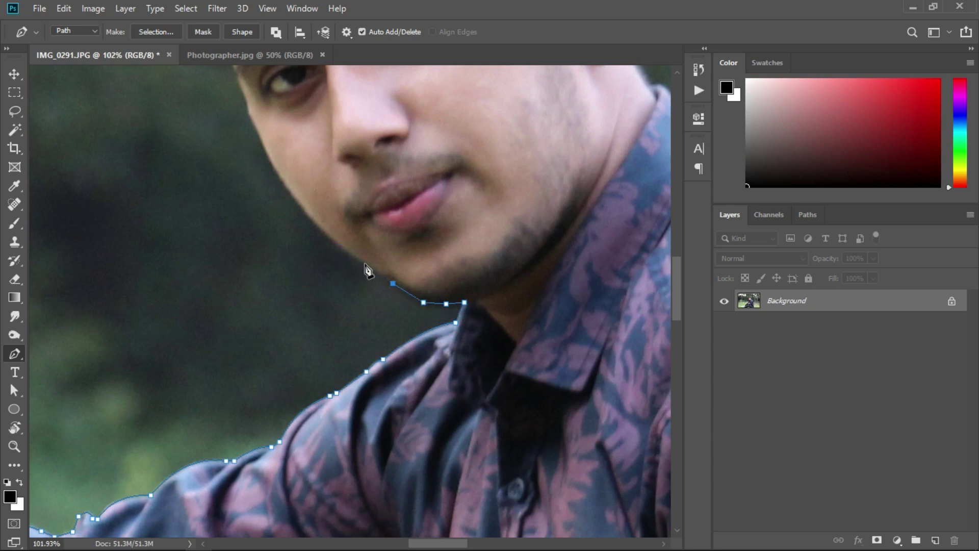
{"action": "left_click", "coordinate": [332, 238]}
{"action": "left_click_drag", "start_coordinate": [332, 238], "coordinate": [356, 360]}
Trace the path up the face and around the side of the hair
{"action": "left_click", "coordinate": [351, 351]}
{"action": "left_click", "coordinate": [336, 312]}
{"action": "left_click", "coordinate": [319, 270]}
{"action": "left_click", "coordinate": [280, 251]}
{"action": "left_click", "coordinate": [275, 200]}
{"action": "left_click", "coordinate": [260, 214]}
{"action": "left_click", "coordinate": [264, 255]}
{"action": "left_click_drag", "start_coordinate": [239, 198], "coordinate": [239, 440]}
{"action": "left_click", "coordinate": [233, 433]}
{"action": "left_click", "coordinate": [224, 384]}
{"action": "left_click_drag", "start_coordinate": [248, 324], "coordinate": [285, 295]}
Continue the path across the top of the hair and along the top of the ear
{"action": "left_click", "coordinate": [294, 258]}
{"action": "left_click", "coordinate": [376, 200]}
{"action": "left_click", "coordinate": [437, 149]}
{"action": "left_click", "coordinate": [494, 149]}
{"action": "left_click", "coordinate": [554, 181]}
{"action": "left_click", "coordinate": [633, 238]}
{"action": "left_click_drag", "start_coordinate": [635, 246], "coordinate": [387, 214]}
{"action": "scroll", "coordinate": [437, 234], "scroll_direction": "up", "scroll_amount": 1}
{"action": "left_click", "coordinate": [429, 219]}
{"action": "left_click", "coordinate": [439, 236]}
{"action": "scroll", "coordinate": [441, 289], "scroll_direction": "down", "scroll_amount": 3}
Trace the path from the ear down the neck and along the shoulder edge
{"action": "left_click", "coordinate": [444, 208]}
{"action": "left_click", "coordinate": [471, 255]}
{"action": "left_click", "coordinate": [502, 268]}
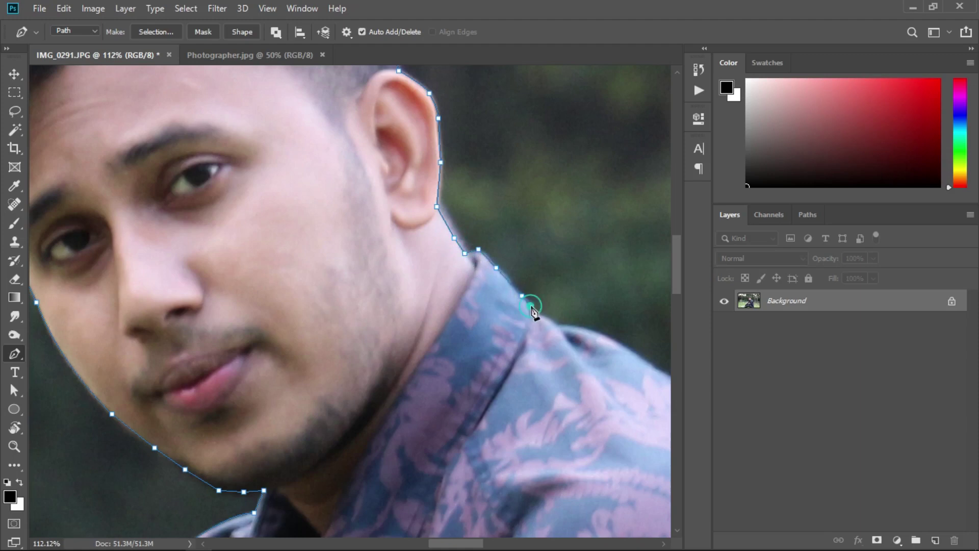
{"action": "left_click", "coordinate": [536, 307]}
{"action": "left_click_drag", "start_coordinate": [598, 343], "coordinate": [381, 206]}
{"action": "left_click", "coordinate": [437, 229]}
{"action": "left_click", "coordinate": [540, 286]}
{"action": "mouse_move", "coordinate": [553, 313]}
{"action": "left_mouse_down"}
{"action": "mouse_move", "coordinate": [368, 230]}
{"action": "mouse_move", "coordinate": [364, 194]}
{"action": "mouse_move", "coordinate": [374, 158]}
{"action": "left_mouse_up"}
{"action": "left_click", "coordinate": [398, 230]}
{"action": "left_click", "coordinate": [361, 179]}
{"action": "left_click", "coordinate": [373, 163]}
Extend the path down the back of the shoulder and along the back edge
{"action": "left_click_drag", "start_coordinate": [408, 250], "coordinate": [396, 153]}
{"action": "left_click", "coordinate": [423, 214]}
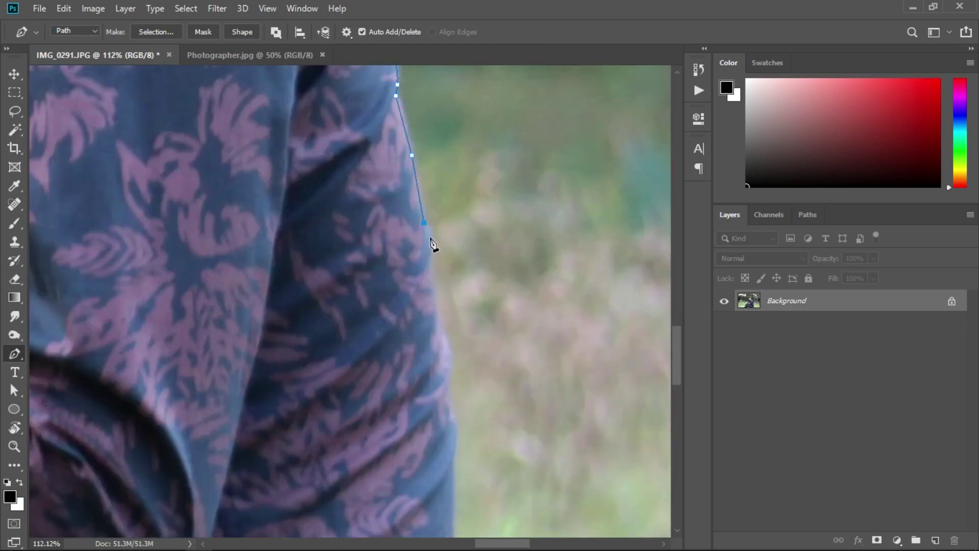
{"action": "left_click_drag", "start_coordinate": [430, 247], "coordinate": [446, 209]}
{"action": "left_click_drag", "start_coordinate": [444, 285], "coordinate": [446, 209]}
{"action": "left_click", "coordinate": [447, 218]}
{"action": "left_click_drag", "start_coordinate": [459, 331], "coordinate": [459, 263]}
{"action": "mouse_move", "coordinate": [449, 434]}
{"action": "left_mouse_down"}
{"action": "mouse_move", "coordinate": [447, 367]}
{"action": "mouse_move", "coordinate": [417, 218]}
{"action": "left_mouse_up"}
{"action": "left_click", "coordinate": [444, 363]}
Trace around the sleeve bulge down to the shirt's lower tip at the grass
{"action": "left_click_drag", "start_coordinate": [463, 306], "coordinate": [463, 186]}
{"action": "left_click", "coordinate": [460, 177]}
{"action": "left_click", "coordinate": [453, 221]}
{"action": "left_click", "coordinate": [437, 242]}
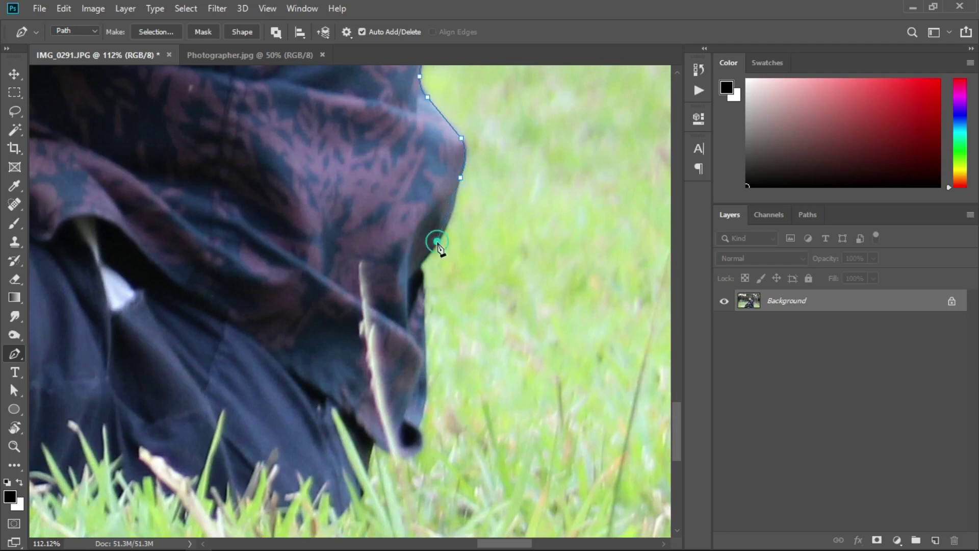
{"action": "left_click_drag", "start_coordinate": [423, 270], "coordinate": [424, 158]}
{"action": "left_click", "coordinate": [426, 218]}
{"action": "left_click", "coordinate": [428, 264]}
{"action": "left_click_drag", "start_coordinate": [426, 306], "coordinate": [426, 214]}
{"action": "left_click", "coordinate": [426, 245]}
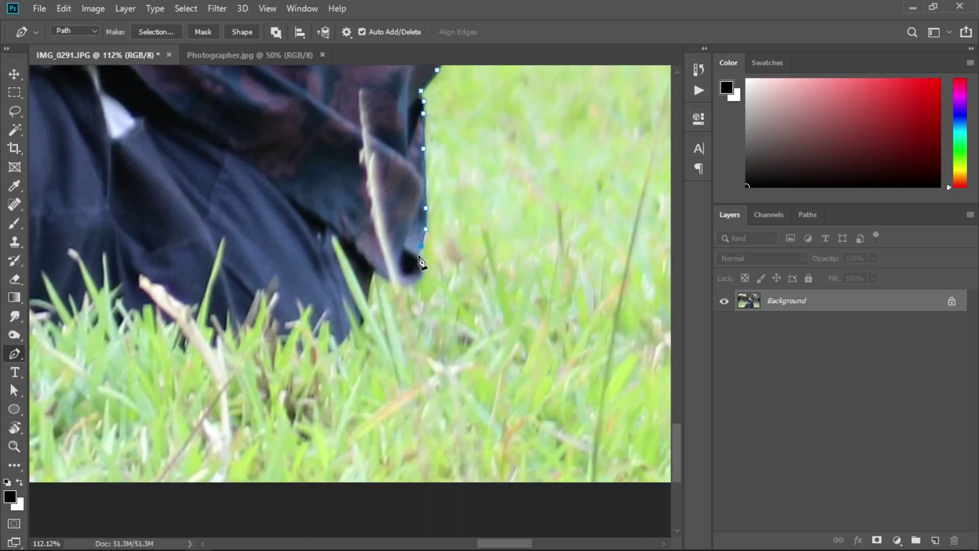
{"action": "left_click", "coordinate": [417, 220]}
Zoom out, then begin outlining the grass gap between arm and leg along the arm edge
{"action": "key", "text": "ctrl+0"}
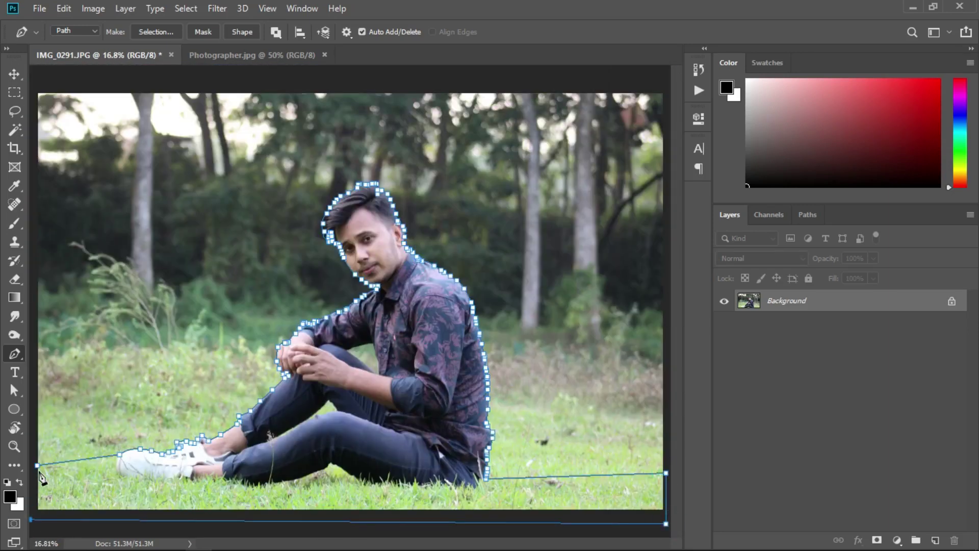
{"action": "scroll", "coordinate": [411, 331], "scroll_direction": "up", "scroll_amount": 4}
{"action": "scroll", "coordinate": [411, 332], "scroll_direction": "up", "scroll_amount": 5}
{"action": "left_click", "coordinate": [303, 229]}
{"action": "left_click", "coordinate": [369, 200]}
{"action": "left_click", "coordinate": [481, 170]}
{"action": "left_click", "coordinate": [593, 152]}
{"action": "left_click", "coordinate": [619, 268]}
{"action": "scroll", "coordinate": [643, 331], "scroll_direction": "down", "scroll_amount": 5}
{"action": "left_click", "coordinate": [372, 175]}
{"action": "left_click", "coordinate": [299, 159]}
Trace the gap outline up and around its far edge
{"action": "scroll", "coordinate": [317, 205], "scroll_direction": "down", "scroll_amount": 3}
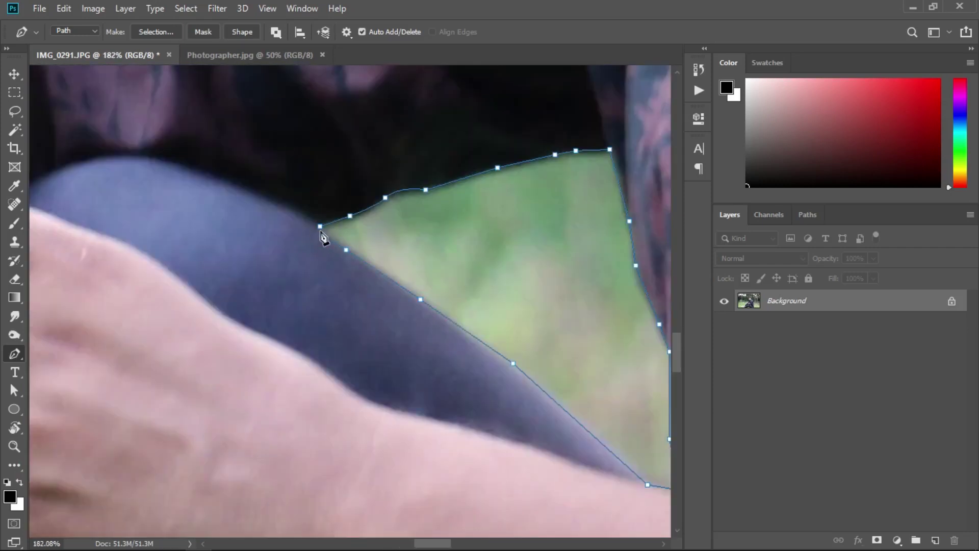
{"action": "scroll", "coordinate": [329, 278], "scroll_direction": "down", "scroll_amount": 2}
{"action": "scroll", "coordinate": [330, 279], "scroll_direction": "up", "scroll_amount": 3}
{"action": "left_click", "coordinate": [297, 268]}
{"action": "left_click", "coordinate": [437, 173]}
{"action": "left_click", "coordinate": [512, 97]}
{"action": "left_click", "coordinate": [572, 121]}
{"action": "left_click_drag", "start_coordinate": [590, 163], "coordinate": [578, 179]}
Bring the gap outline back along the arm to close it
{"action": "left_click", "coordinate": [524, 173]}
{"action": "left_click", "coordinate": [477, 194]}
{"action": "left_click", "coordinate": [420, 214]}
{"action": "left_click", "coordinate": [327, 261]}
{"action": "left_click", "coordinate": [293, 287]}
{"action": "left_click", "coordinate": [265, 309]}
Finish the outline path and convert it into an active selection with Ctrl+Enter
{"action": "scroll", "coordinate": [308, 283], "scroll_direction": "down", "scroll_amount": 10}
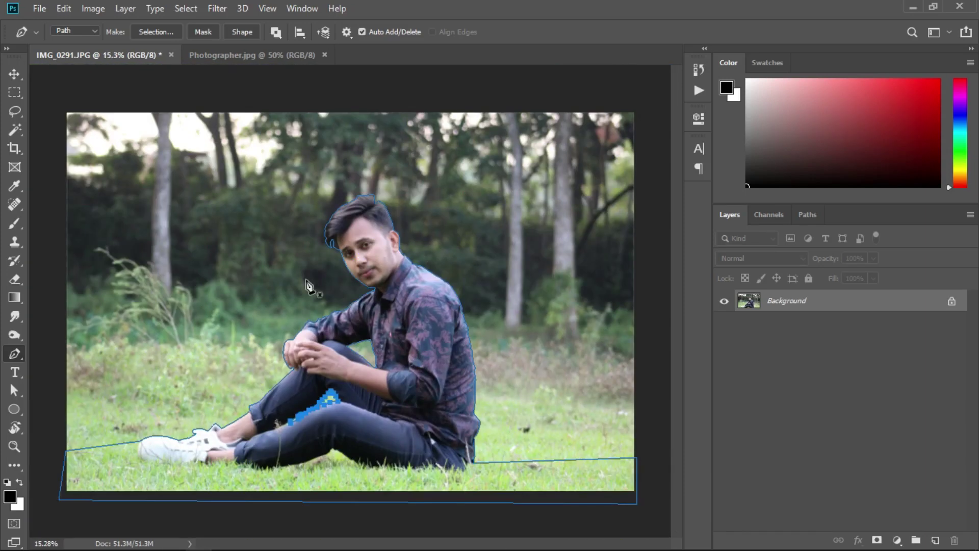
{"action": "key", "text": "Return"}
{"action": "key", "text": "ctrl+Return"}
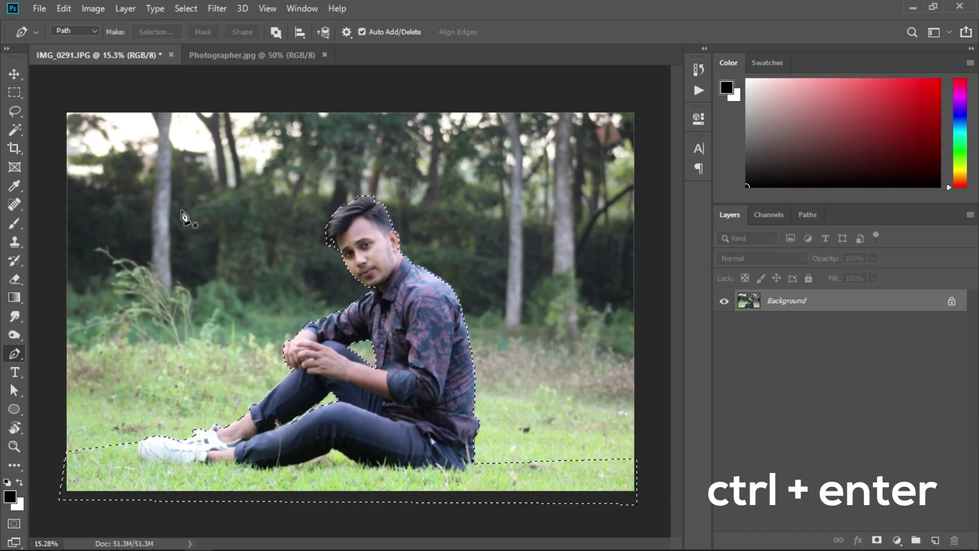
{"action": "left_click", "coordinate": [17, 80]}
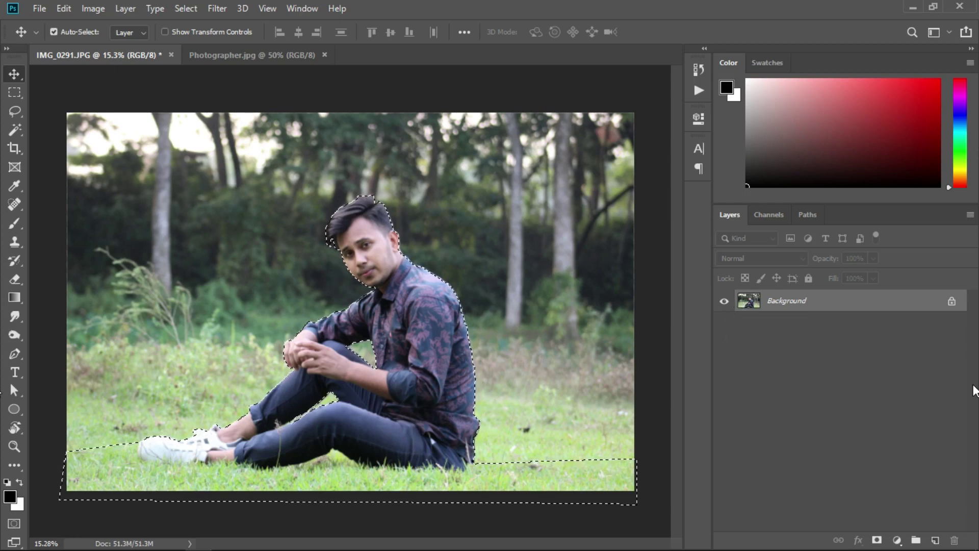
Duplicate the Background layer as Background copy and hide the original Background layer
{"action": "right_click", "coordinate": [899, 305]}
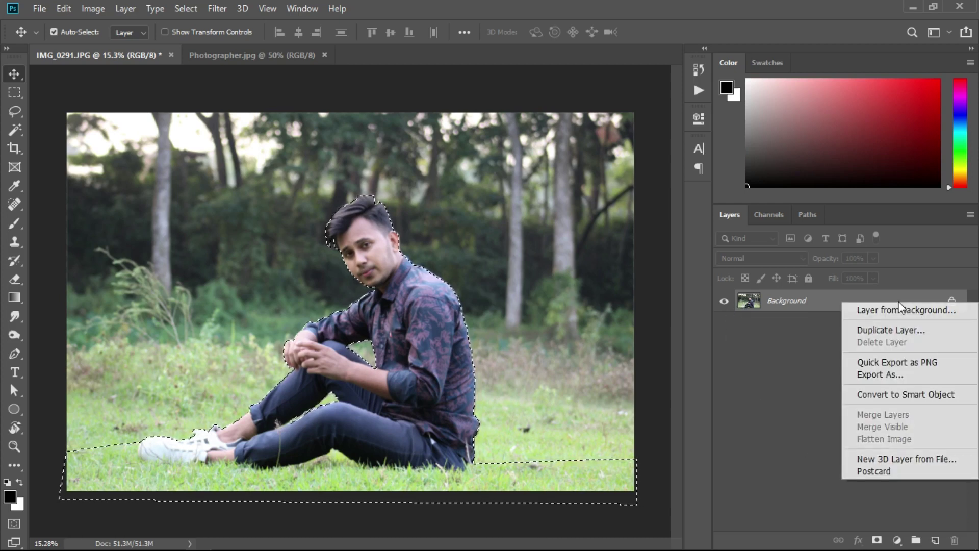
{"action": "left_click", "coordinate": [902, 331]}
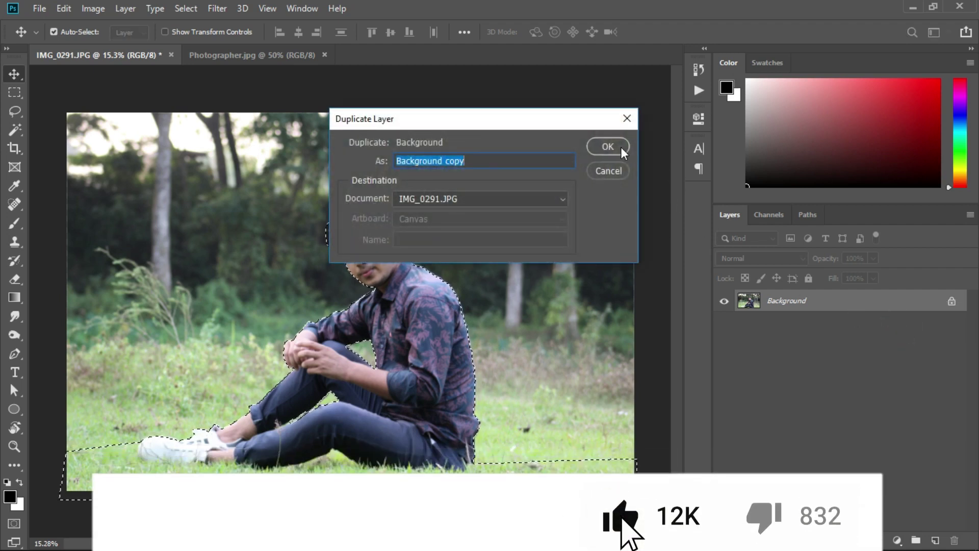
{"action": "left_click", "coordinate": [622, 149]}
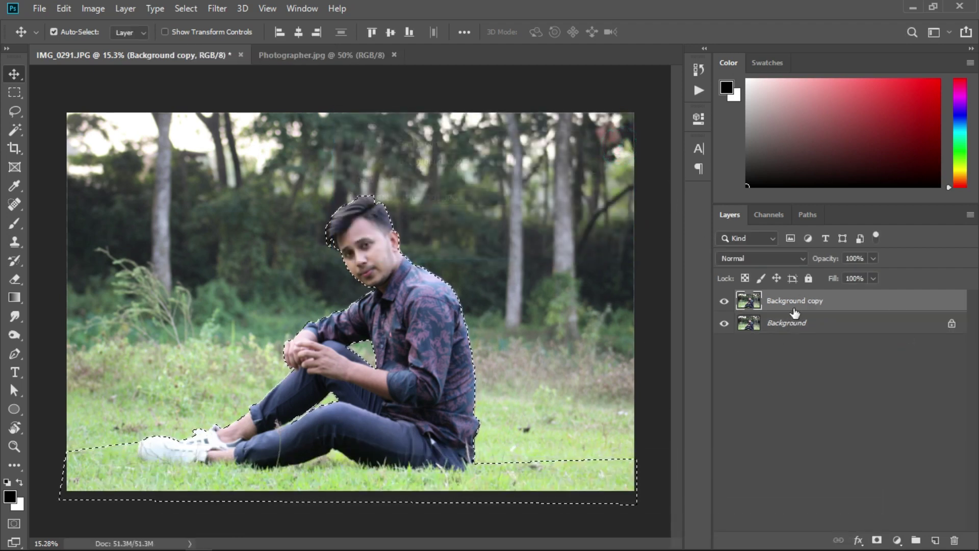
{"action": "left_click", "coordinate": [719, 325]}
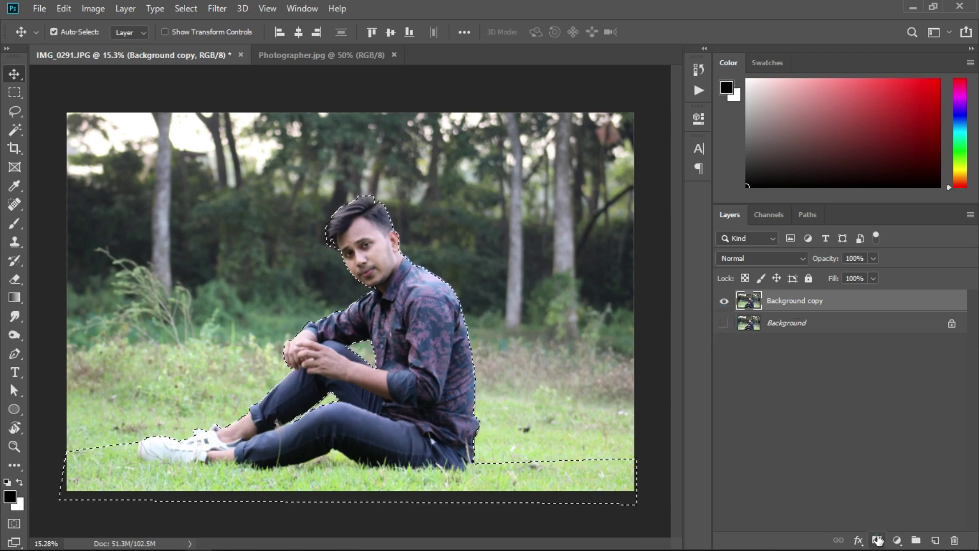
Add a layer mask to Background copy from the active selection of the man and grass
{"action": "left_click", "coordinate": [878, 540]}
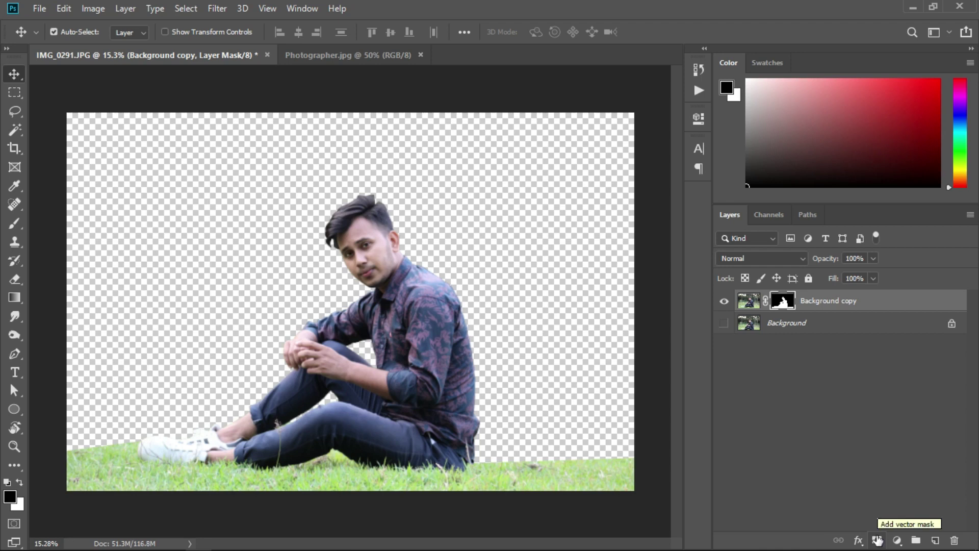
{"action": "scroll", "coordinate": [458, 240], "scroll_direction": "up", "scroll_amount": 3}
{"action": "scroll", "coordinate": [448, 234], "scroll_direction": "up", "scroll_amount": 3}
{"action": "scroll", "coordinate": [439, 234], "scroll_direction": "up", "scroll_amount": 2}
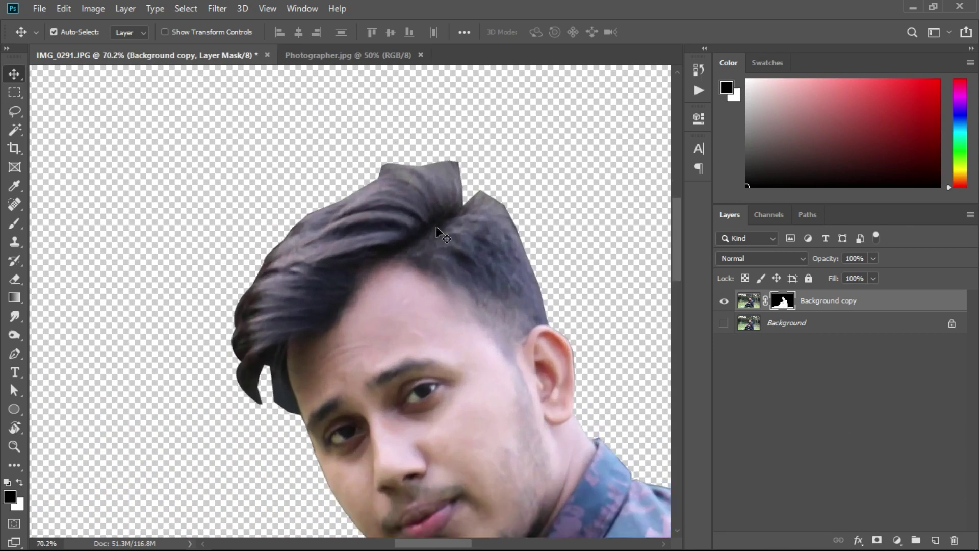
Open the man's layer mask in Select and Mask with the Refine Edge brush at size 20
{"action": "right_click", "coordinate": [783, 305]}
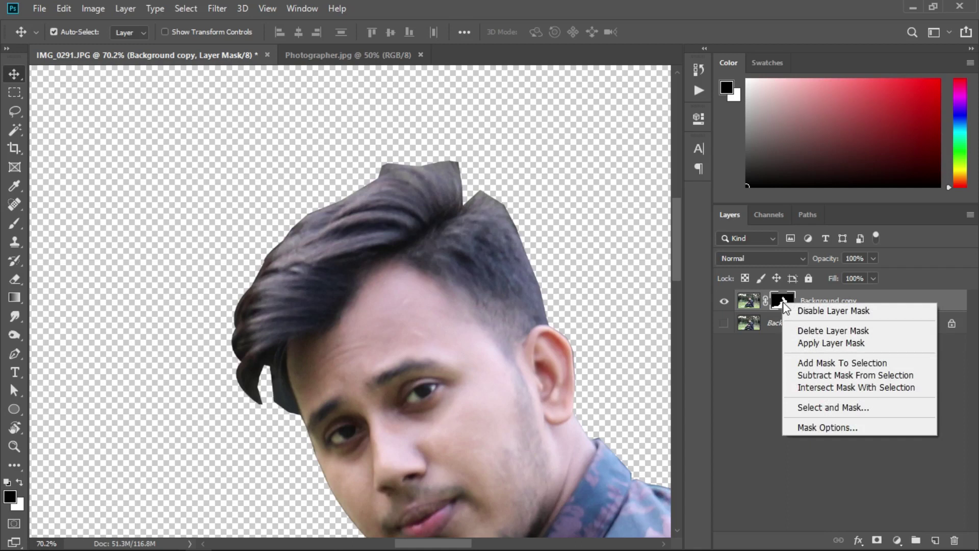
{"action": "left_click", "coordinate": [810, 410]}
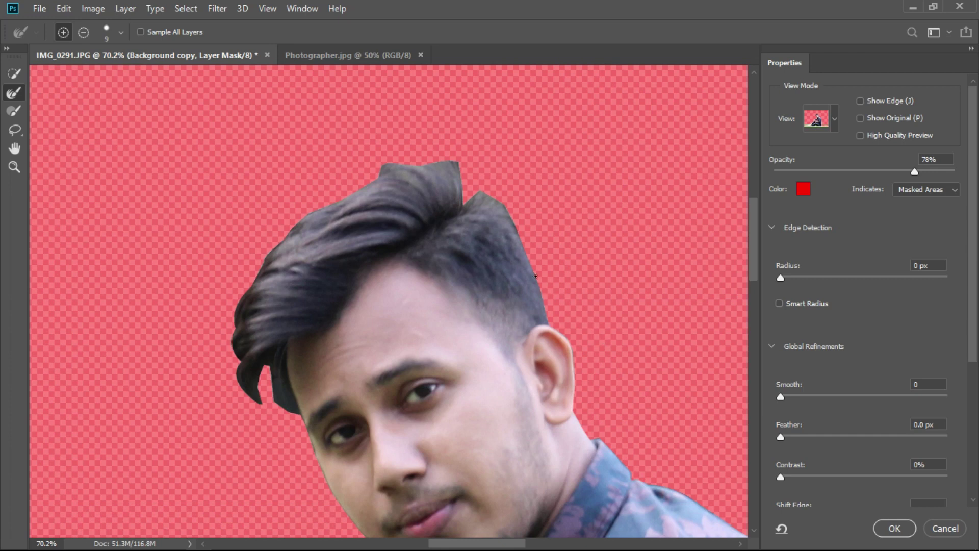
{"action": "key", "text": "bracketright"}
Brush along the top, sides and lower-left tips of the hair to soften the mask edge
{"action": "left_click_drag", "start_coordinate": [466, 201], "coordinate": [470, 188]}
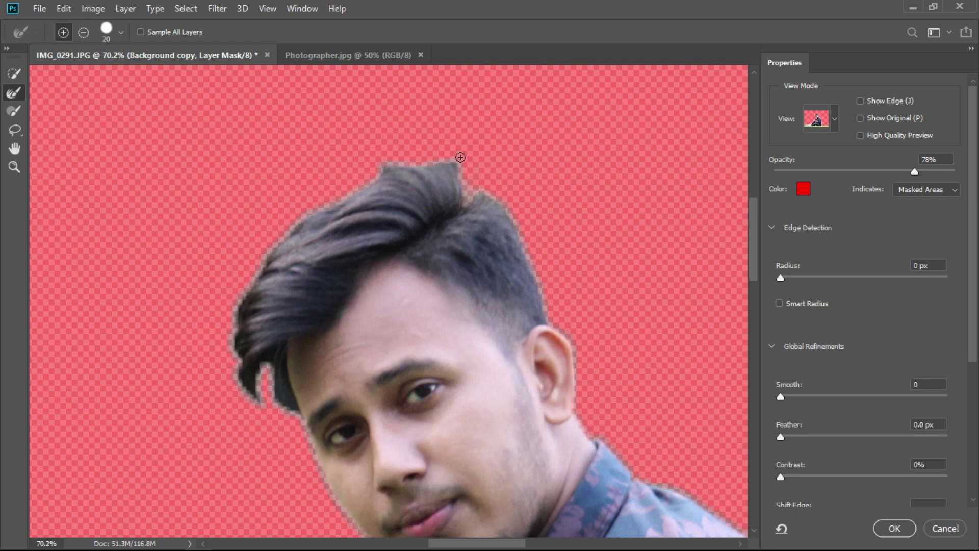
{"action": "left_click_drag", "start_coordinate": [376, 168], "coordinate": [382, 165]}
{"action": "left_click_drag", "start_coordinate": [477, 175], "coordinate": [503, 200]}
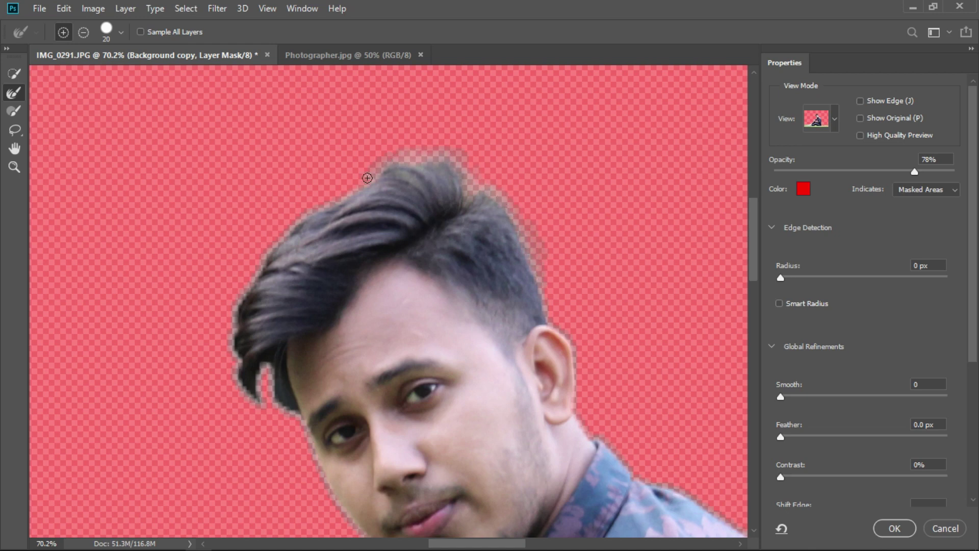
{"action": "left_click_drag", "start_coordinate": [344, 194], "coordinate": [427, 149]}
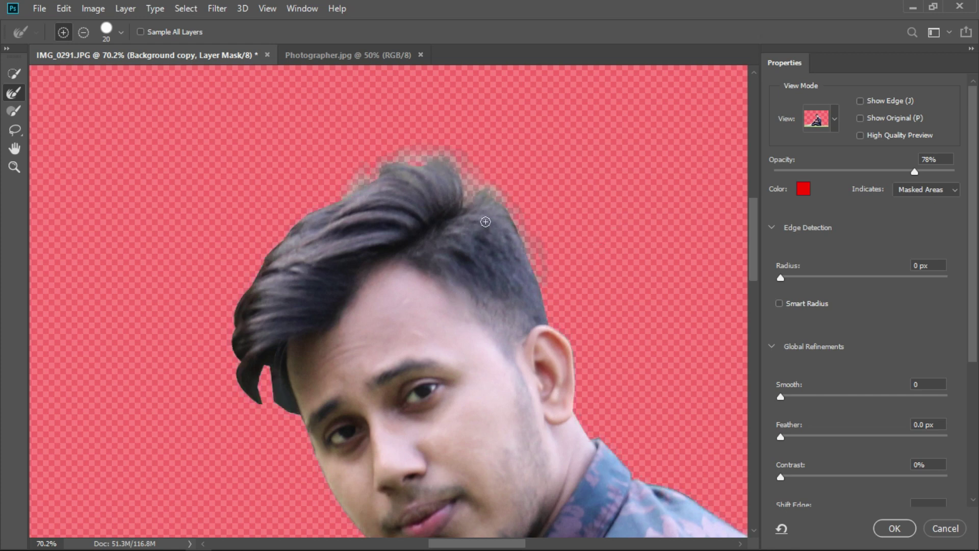
{"action": "left_click", "coordinate": [486, 187]}
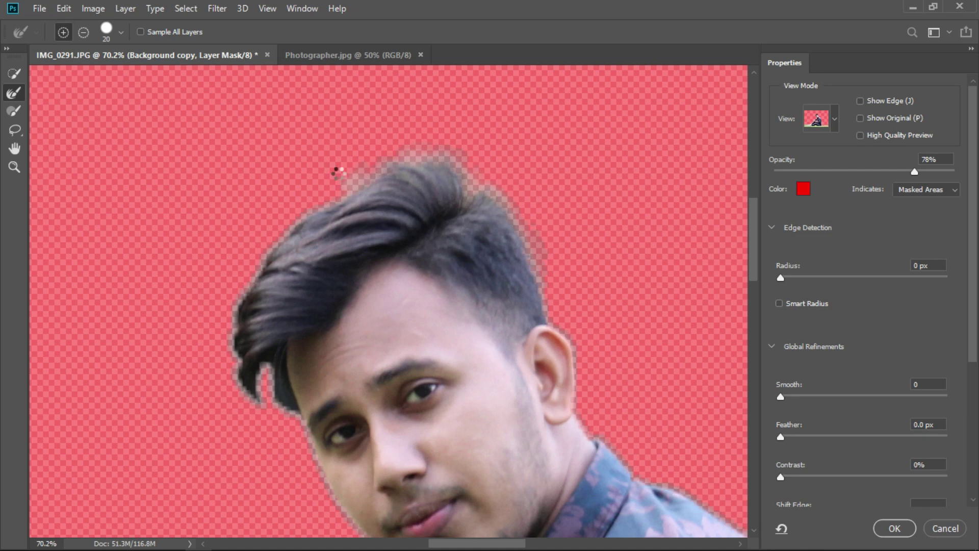
{"action": "left_click_drag", "start_coordinate": [375, 175], "coordinate": [387, 171]}
{"action": "mouse_move", "coordinate": [321, 197]}
{"action": "left_mouse_down"}
{"action": "mouse_move", "coordinate": [402, 167]}
{"action": "mouse_move", "coordinate": [514, 178]}
{"action": "left_mouse_up"}
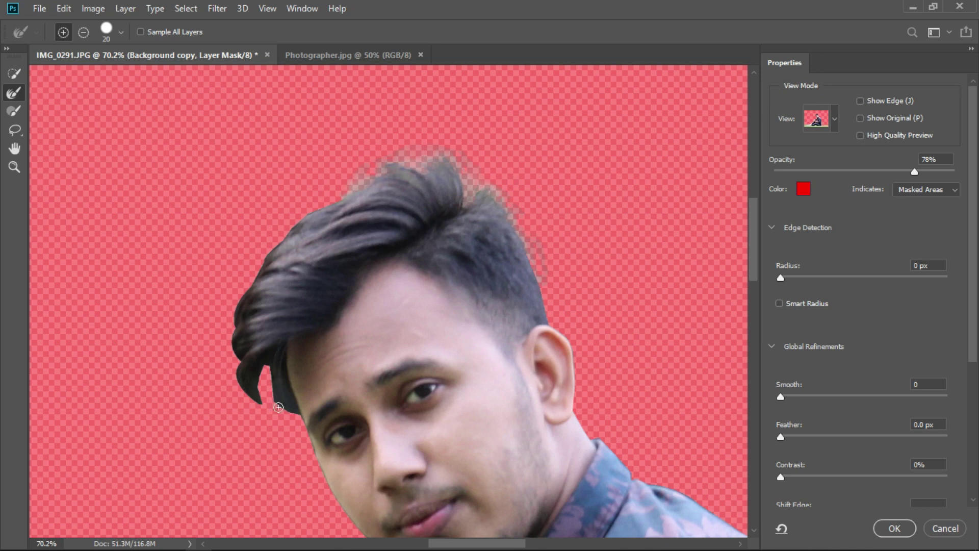
{"action": "left_click_drag", "start_coordinate": [268, 377], "coordinate": [265, 412]}
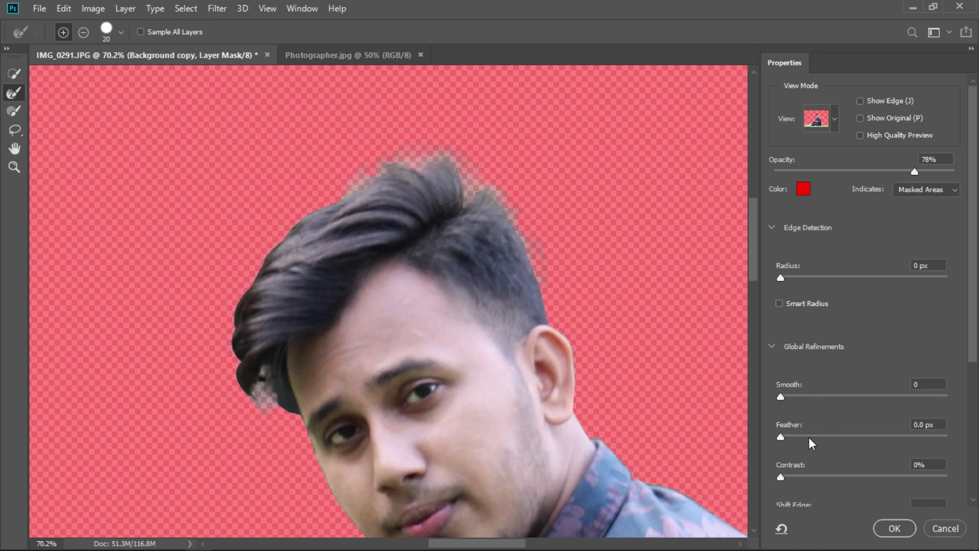
Enter Smooth 1, Feather 0.2 px, Contrast 2%, Shift Edge +2%, and output the mask as a new layer
{"action": "left_click_drag", "start_coordinate": [779, 436], "coordinate": [783, 436]}
{"action": "left_click", "coordinate": [782, 400]}
{"action": "scroll", "coordinate": [832, 430], "scroll_direction": "down", "scroll_amount": 1}
{"action": "scroll", "coordinate": [833, 431], "scroll_direction": "down", "scroll_amount": 1}
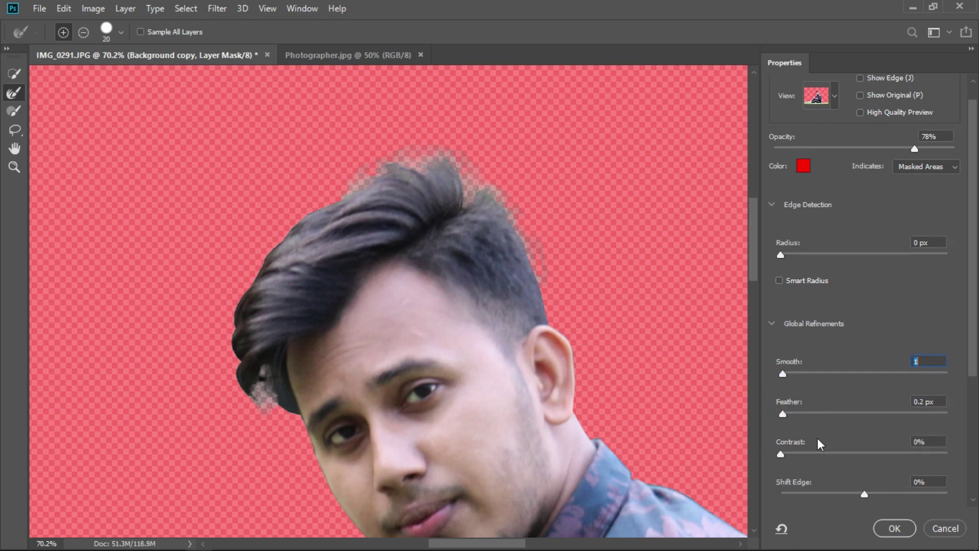
{"action": "left_click", "coordinate": [784, 455]}
{"action": "scroll", "coordinate": [799, 462], "scroll_direction": "down", "scroll_amount": 3}
{"action": "left_click", "coordinate": [867, 438]}
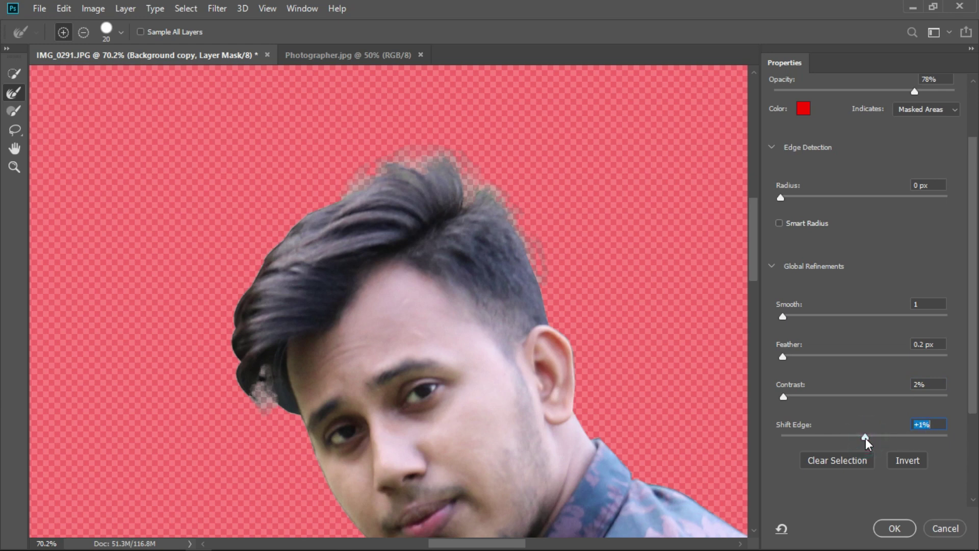
{"action": "left_click", "coordinate": [892, 529]}
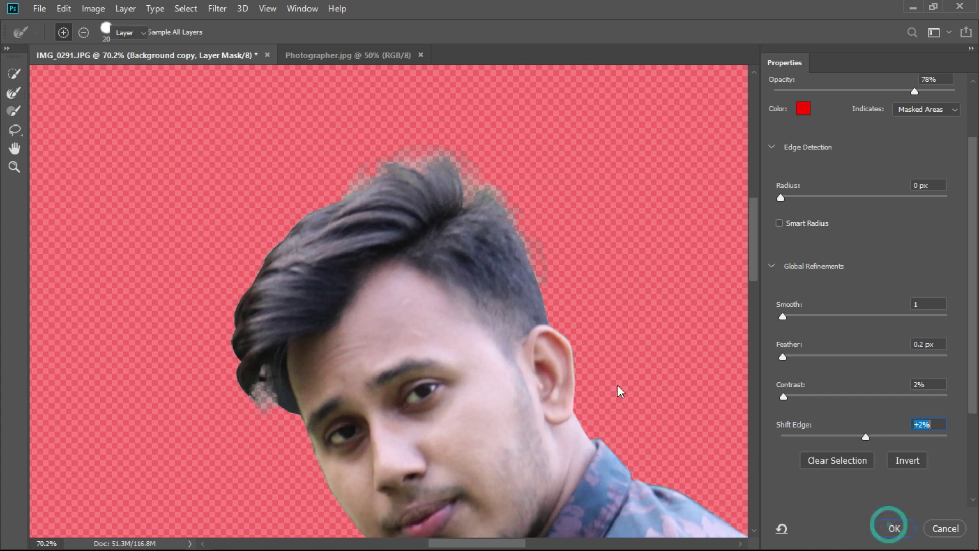
Delete the old Background copy layer, keeping Background copy 2
{"action": "scroll", "coordinate": [473, 322], "scroll_direction": "down", "scroll_amount": 2}
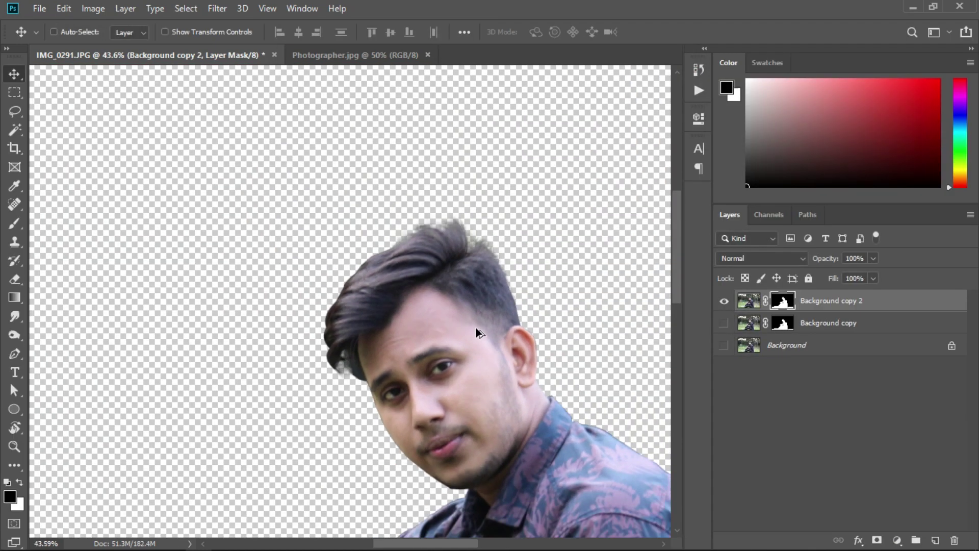
{"action": "scroll", "coordinate": [476, 329], "scroll_direction": "down", "scroll_amount": 2}
{"action": "scroll", "coordinate": [476, 329], "scroll_direction": "down", "scroll_amount": 2}
{"action": "scroll", "coordinate": [476, 329], "scroll_direction": "down", "scroll_amount": 1}
{"action": "scroll", "coordinate": [477, 329], "scroll_direction": "up", "scroll_amount": 1}
{"action": "key", "text": "ctrl"}
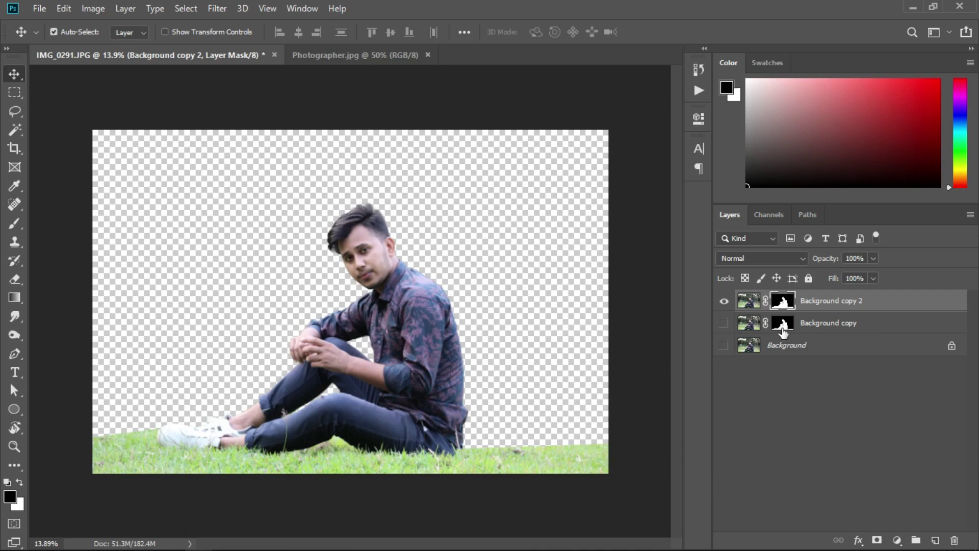
{"action": "mouse_move", "coordinate": [887, 325]}
{"action": "left_mouse_down"}
{"action": "mouse_move", "coordinate": [931, 426]}
{"action": "mouse_move", "coordinate": [952, 534]}
{"action": "left_mouse_up"}
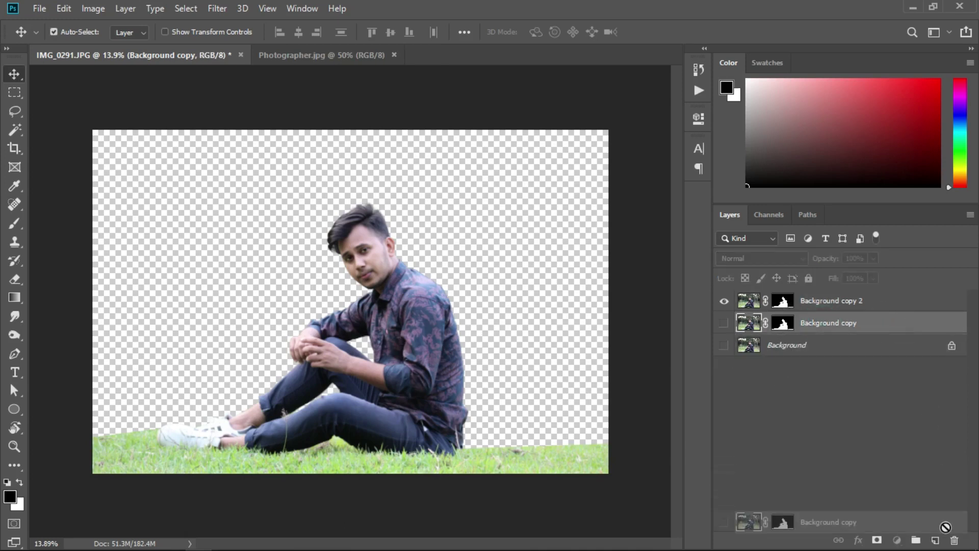
{"action": "left_click", "coordinate": [863, 305]}
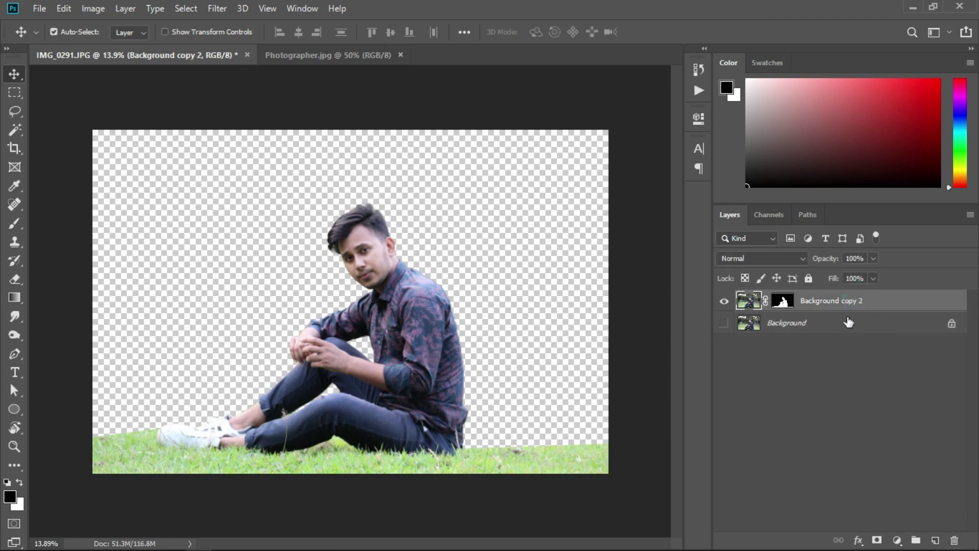
Switch to the Photographer.jpg tree-and-girl photo document
{"action": "scroll", "coordinate": [382, 327], "scroll_direction": "up", "scroll_amount": 2}
{"action": "scroll", "coordinate": [337, 252], "scroll_direction": "down", "scroll_amount": 1}
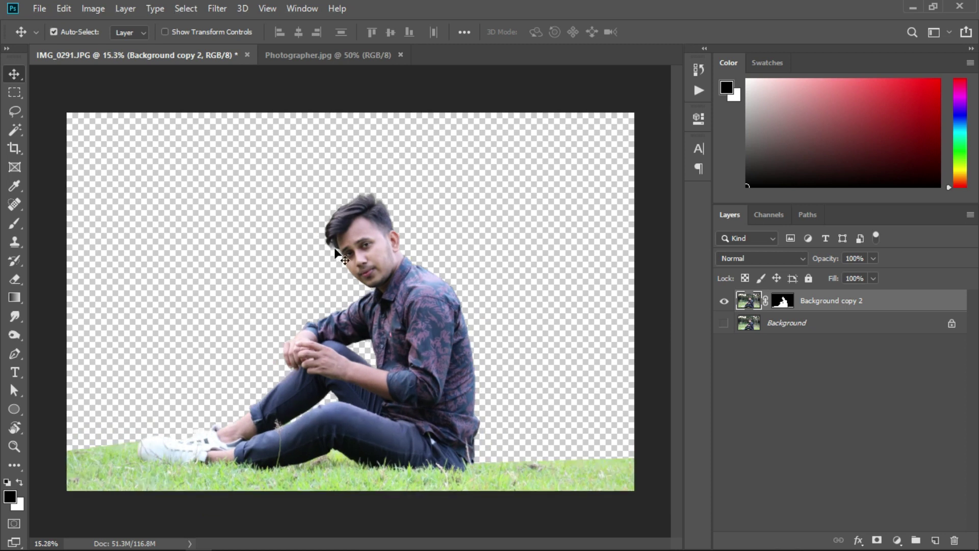
{"action": "left_click", "coordinate": [341, 55]}
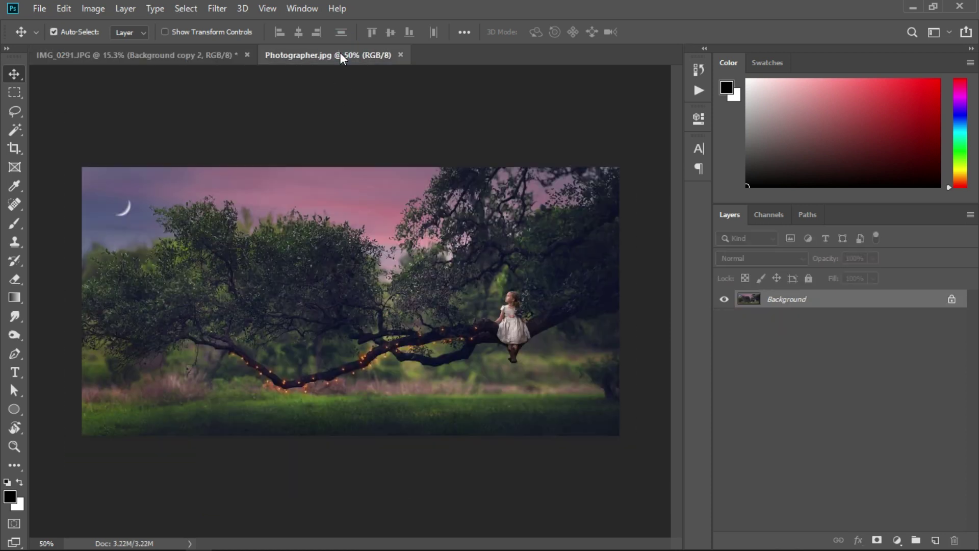
Drag the tree photo into the man's document as Layer 1, below Background copy 2
{"action": "scroll", "coordinate": [367, 290], "scroll_direction": "up", "scroll_amount": 1}
{"action": "scroll", "coordinate": [367, 291], "scroll_direction": "down", "scroll_amount": 1}
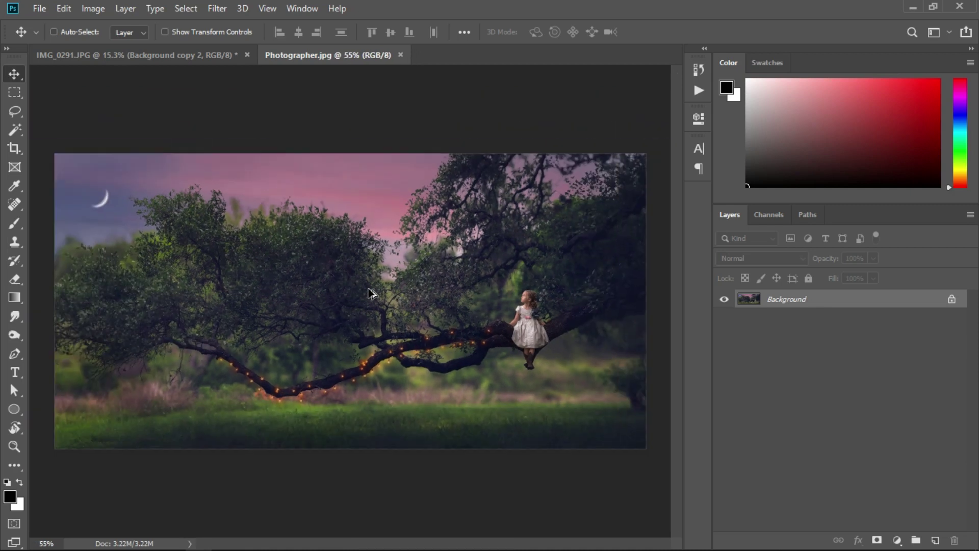
{"action": "scroll", "coordinate": [367, 291], "scroll_direction": "up", "scroll_amount": 1}
{"action": "mouse_move", "coordinate": [314, 239]}
{"action": "left_mouse_down"}
{"action": "mouse_move", "coordinate": [204, 62]}
{"action": "mouse_move", "coordinate": [259, 268]}
{"action": "mouse_move", "coordinate": [286, 267]}
{"action": "left_mouse_up"}
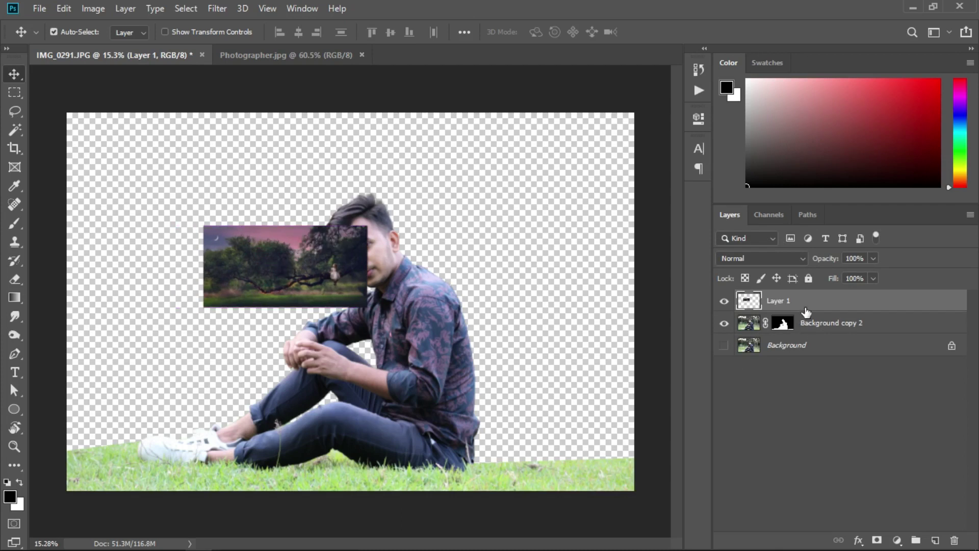
{"action": "left_click_drag", "start_coordinate": [788, 301], "coordinate": [806, 334]}
{"action": "key", "text": "ctrl"}
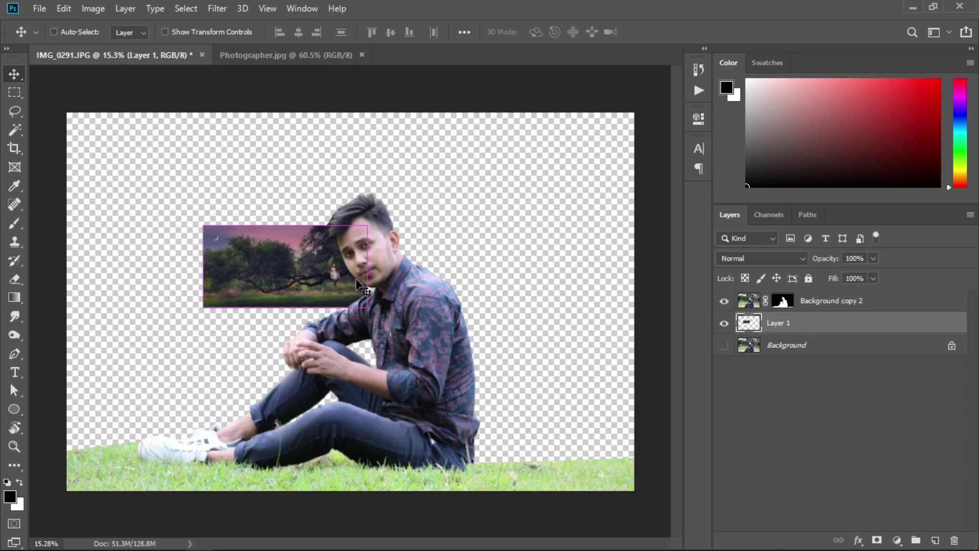
Free-transform Layer 1 to about 508% so the tree photo fills the frame, and commit
{"action": "key", "text": "ctrl+t"}
{"action": "mouse_move", "coordinate": [368, 266]}
{"action": "left_mouse_down"}
{"action": "mouse_move", "coordinate": [565, 305]}
{"action": "mouse_move", "coordinate": [635, 295]}
{"action": "left_mouse_up"}
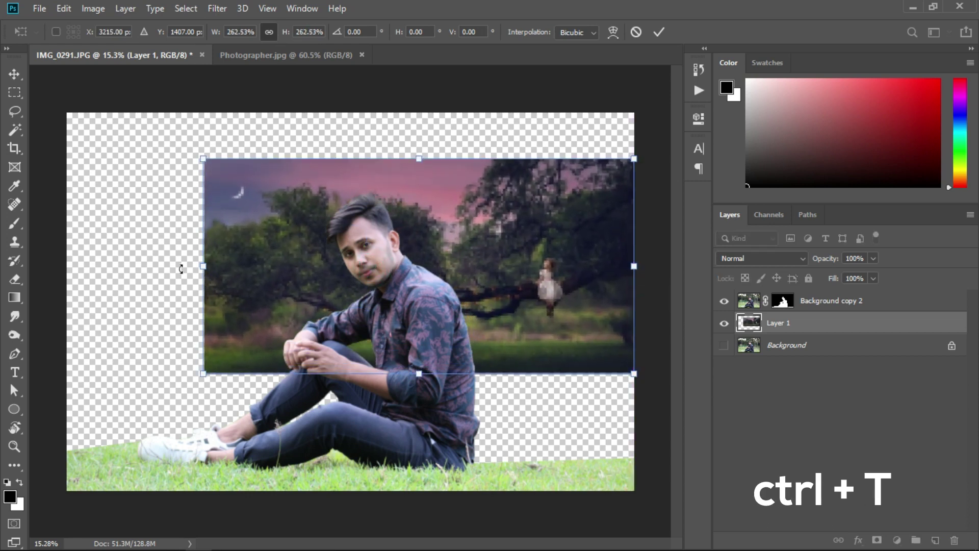
{"action": "left_click_drag", "start_coordinate": [200, 266], "coordinate": [72, 281]}
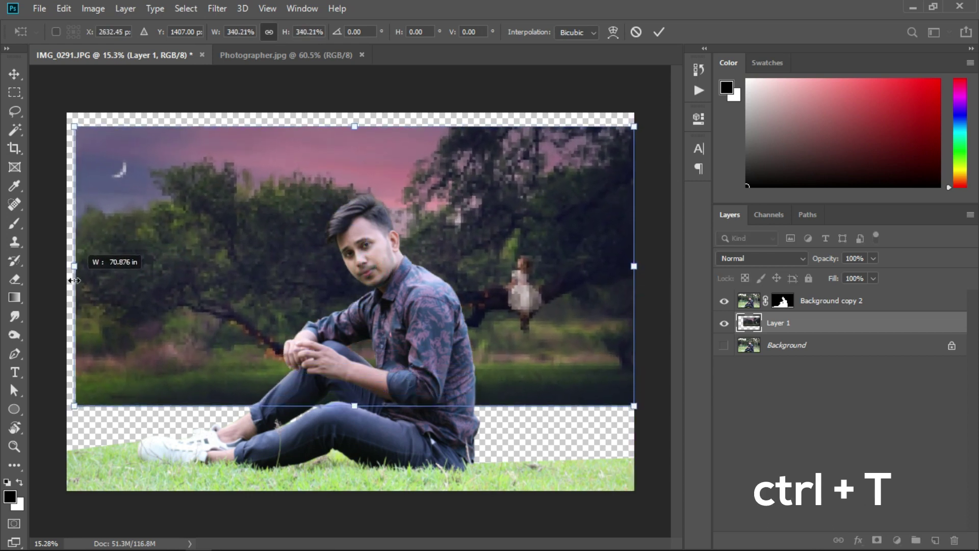
{"action": "key", "text": "ctrl+minus"}
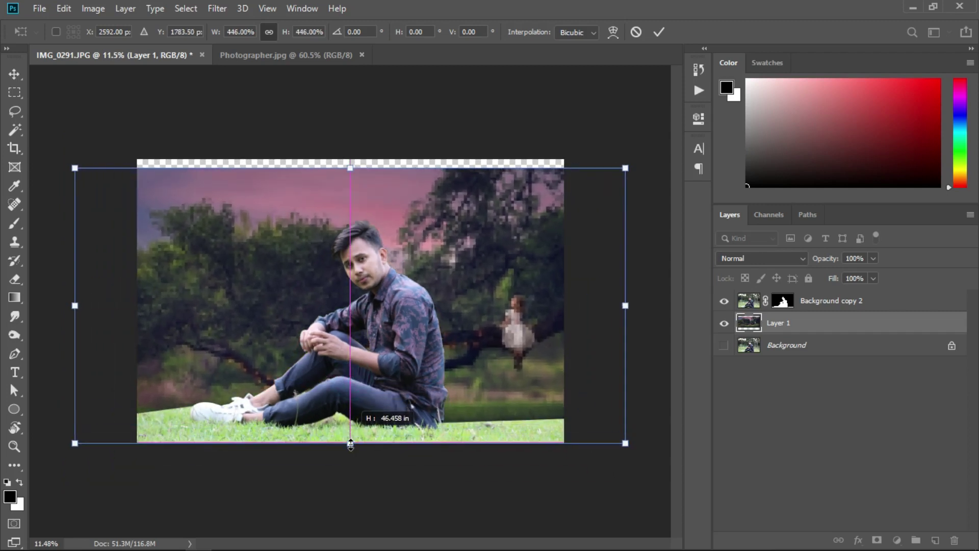
{"action": "mouse_move", "coordinate": [352, 380]}
{"action": "left_mouse_down"}
{"action": "mouse_move", "coordinate": [349, 481]}
{"action": "mouse_move", "coordinate": [378, 372]}
{"action": "mouse_move", "coordinate": [452, 372]}
{"action": "mouse_move", "coordinate": [450, 336]}
{"action": "left_mouse_up"}
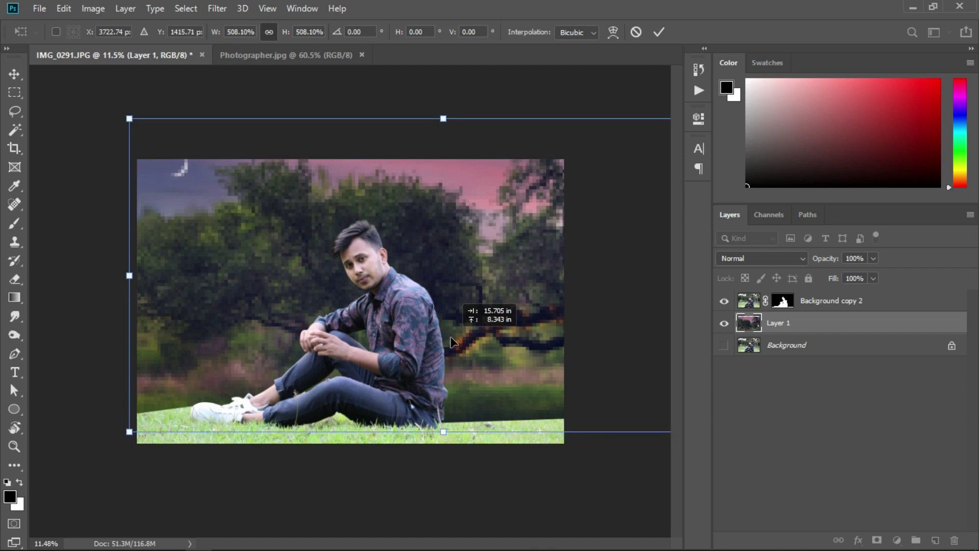
{"action": "left_click", "coordinate": [665, 36]}
{"action": "scroll", "coordinate": [459, 351], "scroll_direction": "up", "scroll_amount": 3}
{"action": "scroll", "coordinate": [459, 350], "scroll_direction": "down", "scroll_amount": 1}
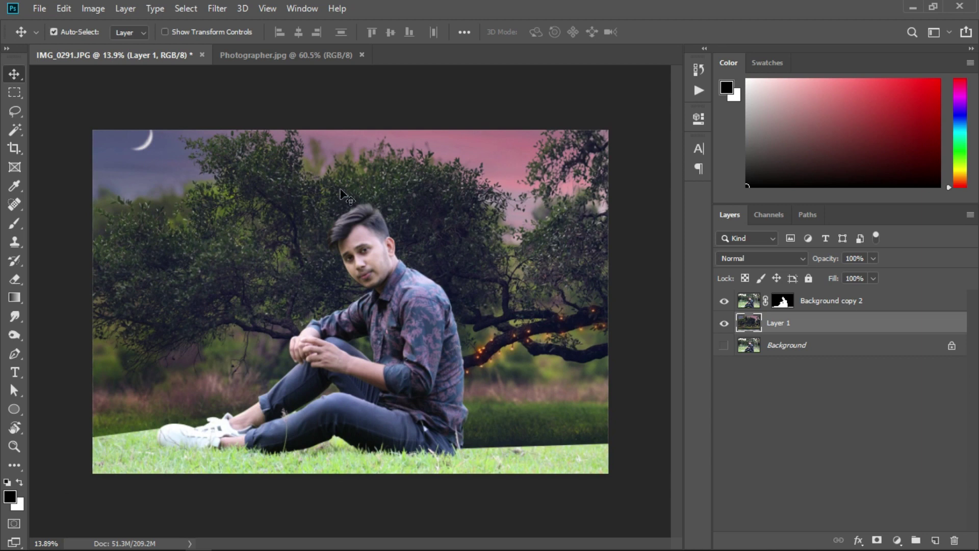
Apply a Blur Gallery Field Blur of 74 px to the tree backdrop layer
{"action": "left_click", "coordinate": [217, 8]}
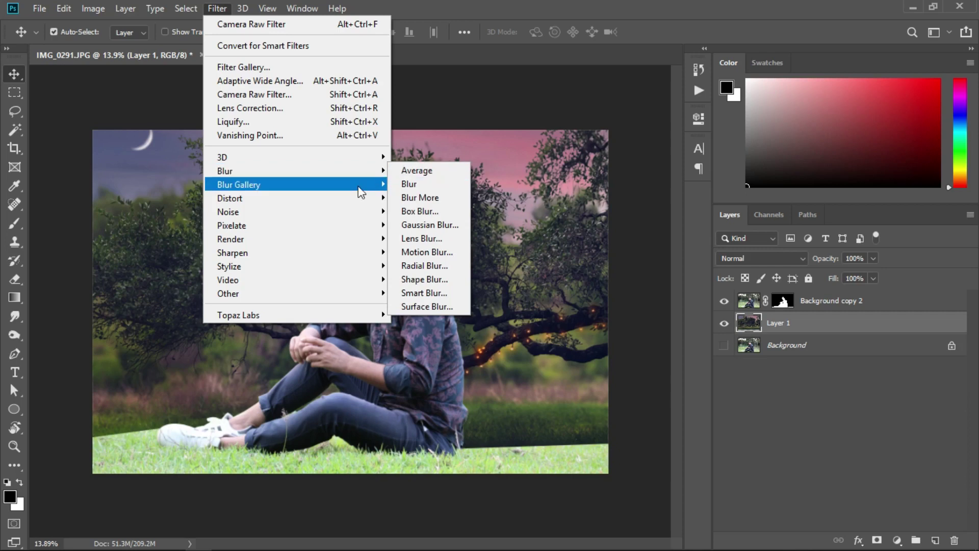
{"action": "mouse_move", "coordinate": [239, 184]}
{"action": "left_click", "coordinate": [441, 186]}
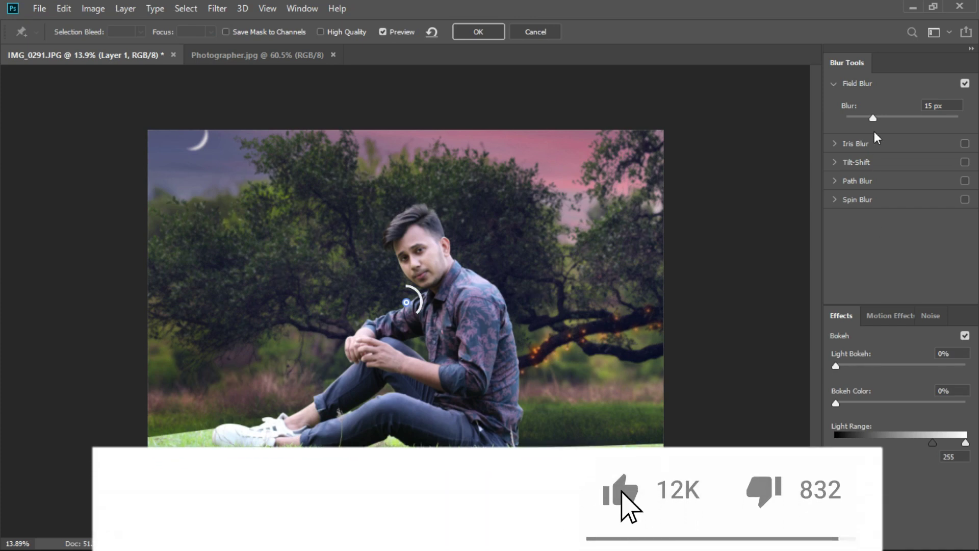
{"action": "left_click", "coordinate": [882, 117]}
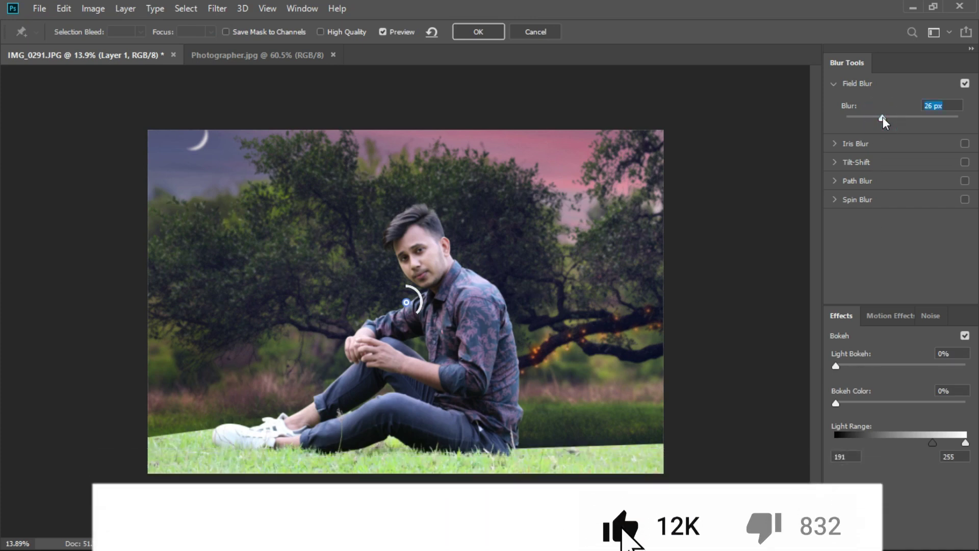
{"action": "left_click", "coordinate": [899, 118]}
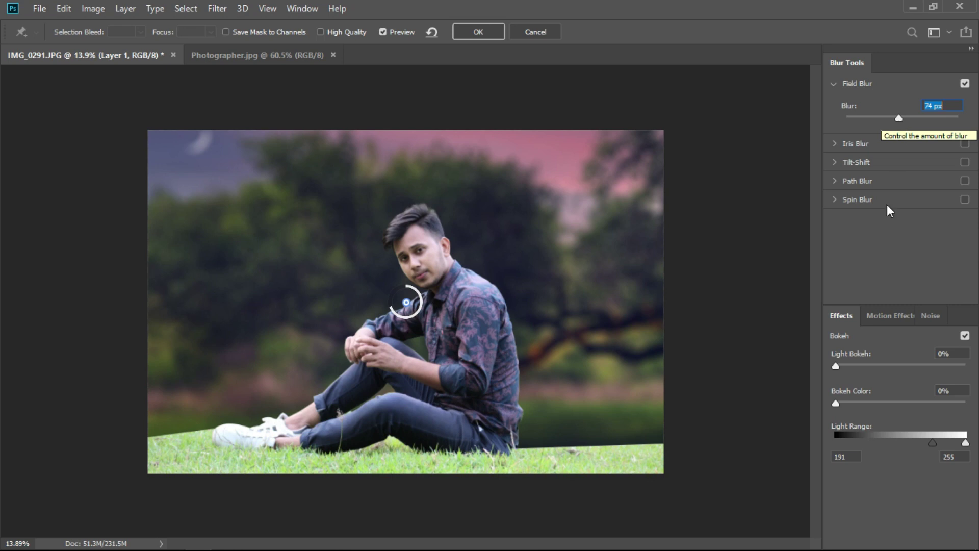
{"action": "left_click", "coordinate": [491, 30]}
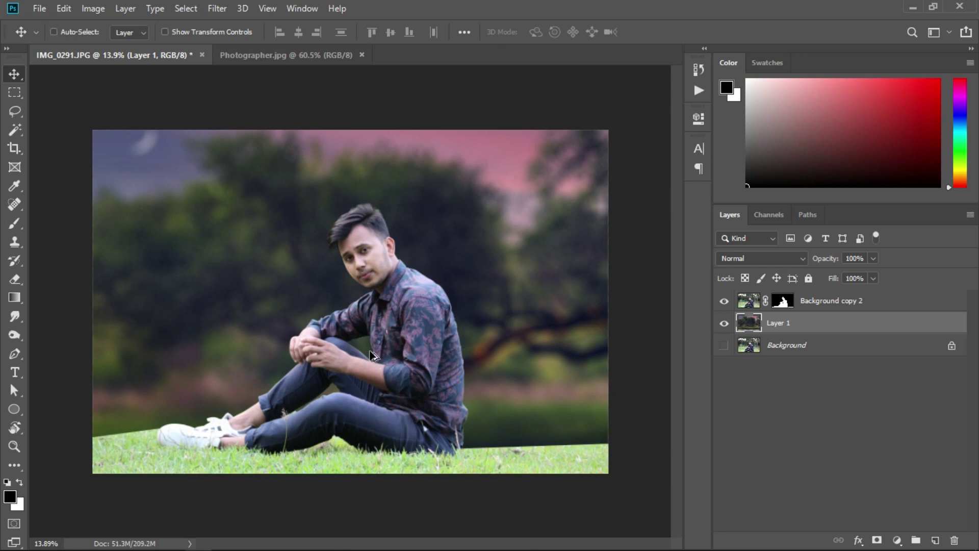
Duplicate Background copy 2 to create Background copy 3
{"action": "scroll", "coordinate": [372, 356], "scroll_direction": "up", "scroll_amount": 2}
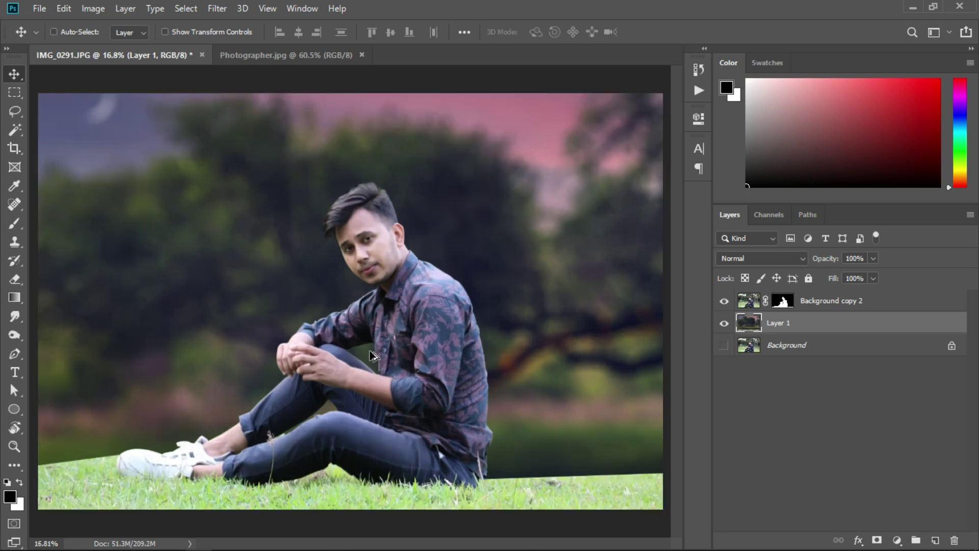
{"action": "scroll", "coordinate": [370, 352], "scroll_direction": "down", "scroll_amount": 2}
{"action": "scroll", "coordinate": [371, 352], "scroll_direction": "up", "scroll_amount": 1}
{"action": "scroll", "coordinate": [371, 352], "scroll_direction": "down", "scroll_amount": 1}
{"action": "scroll", "coordinate": [373, 353], "scroll_direction": "up", "scroll_amount": 1}
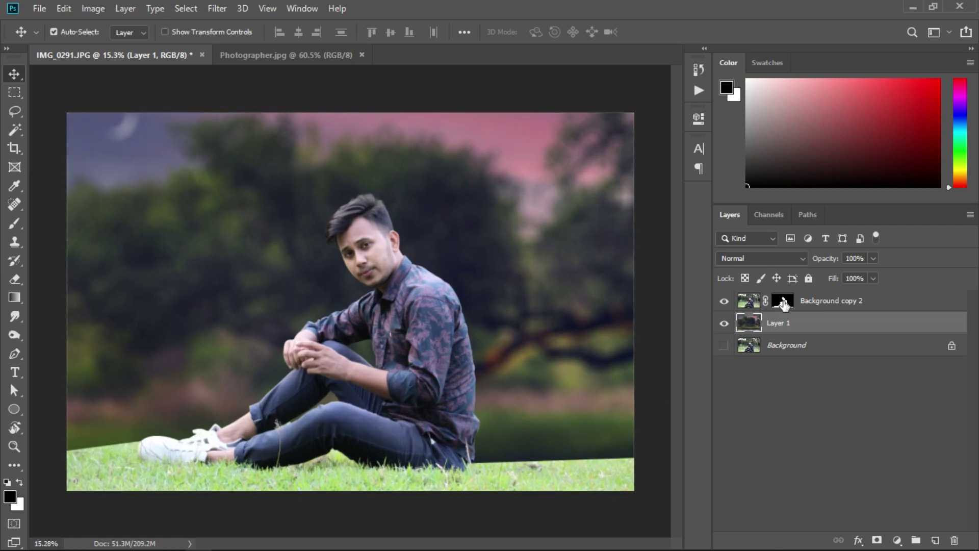
{"action": "left_click", "coordinate": [832, 302]}
{"action": "left_click", "coordinate": [830, 305]}
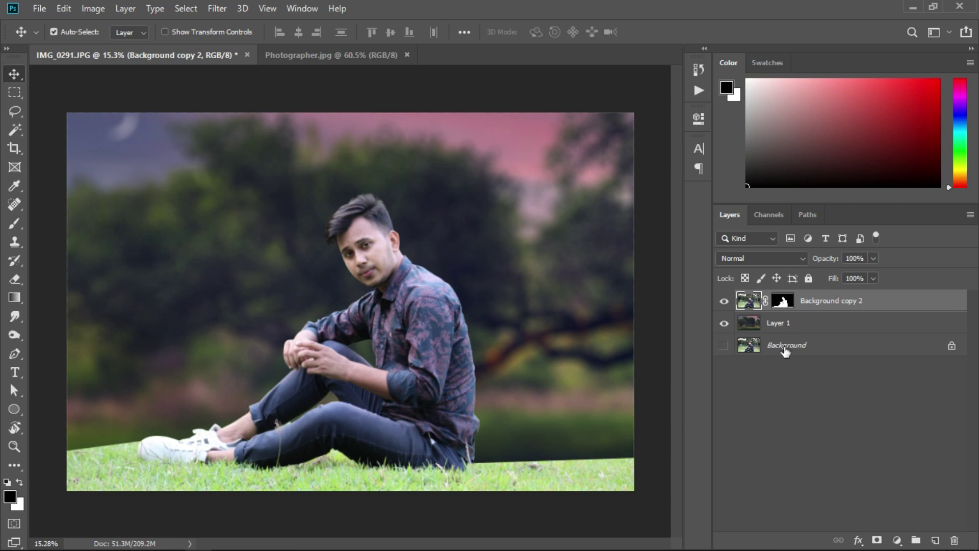
{"action": "right_click", "coordinate": [834, 302]}
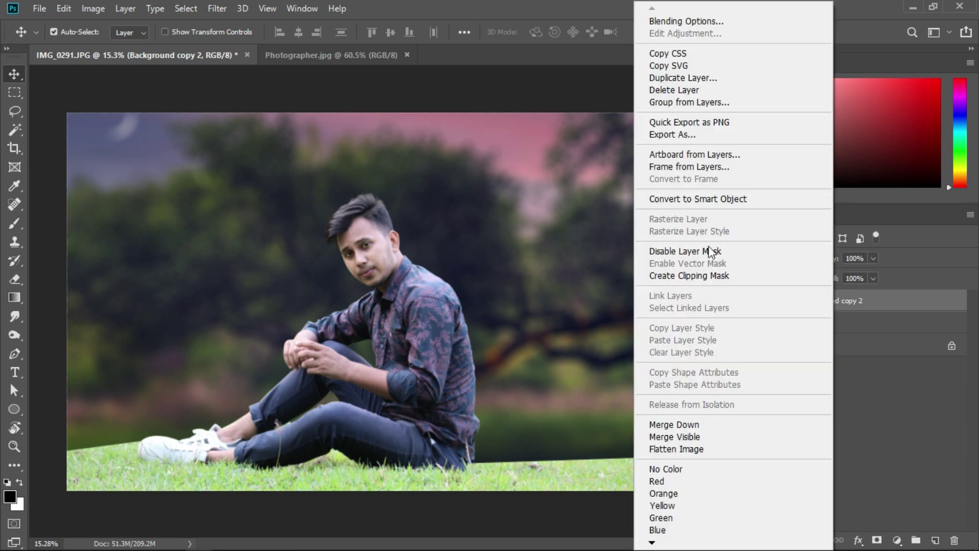
{"action": "left_click", "coordinate": [686, 82]}
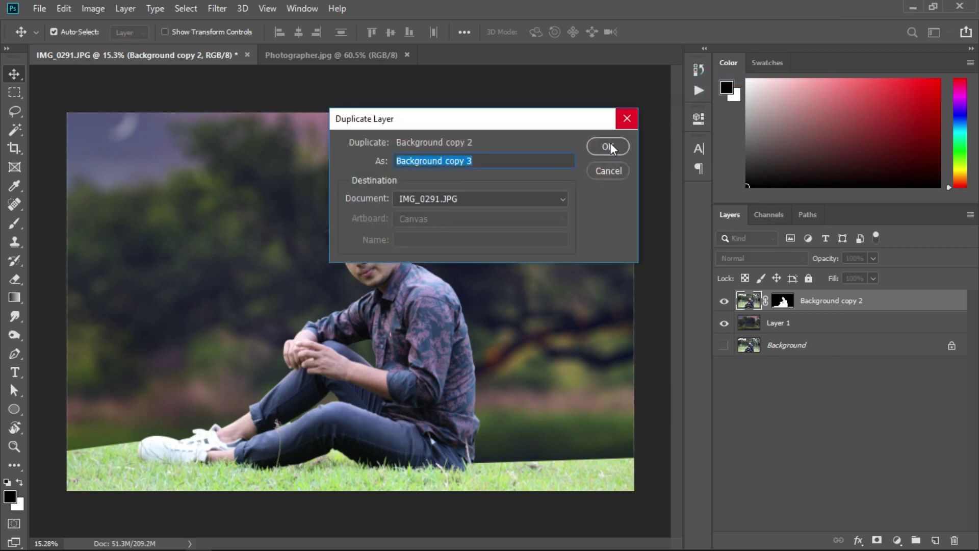
{"action": "left_click", "coordinate": [608, 148]}
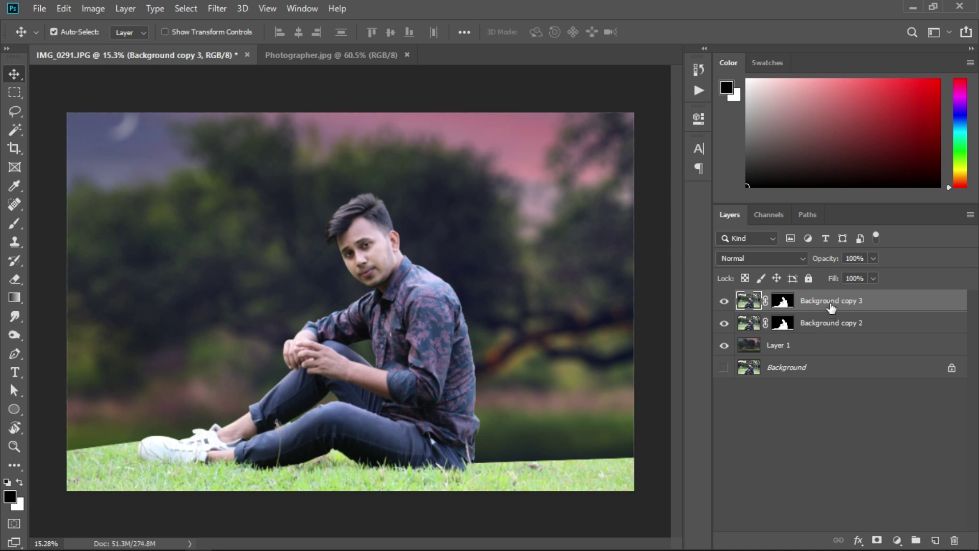
Delete Background copy 3's layer mask and move it beneath Background copy 2
{"action": "left_click", "coordinate": [782, 301]}
{"action": "right_click", "coordinate": [783, 302]}
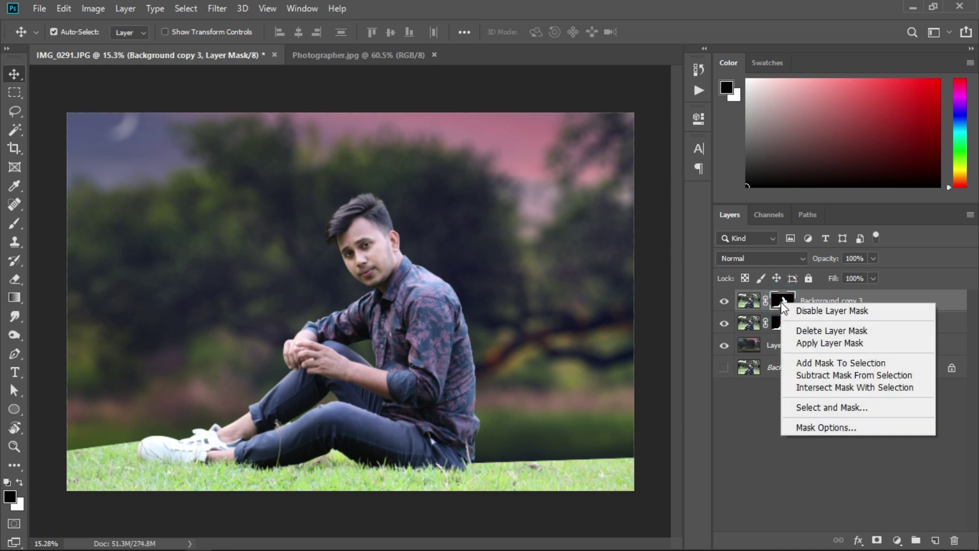
{"action": "left_click", "coordinate": [828, 331]}
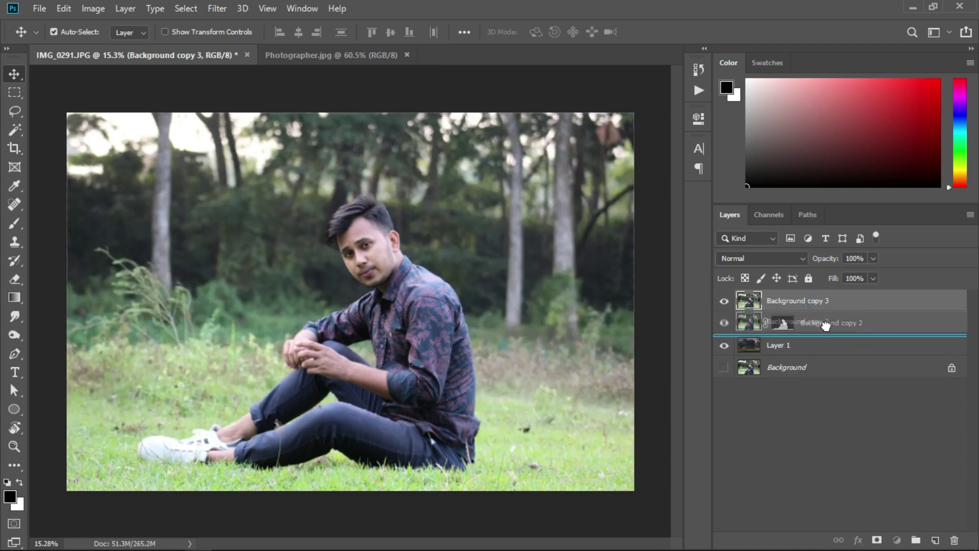
{"action": "left_click_drag", "start_coordinate": [826, 306], "coordinate": [811, 329]}
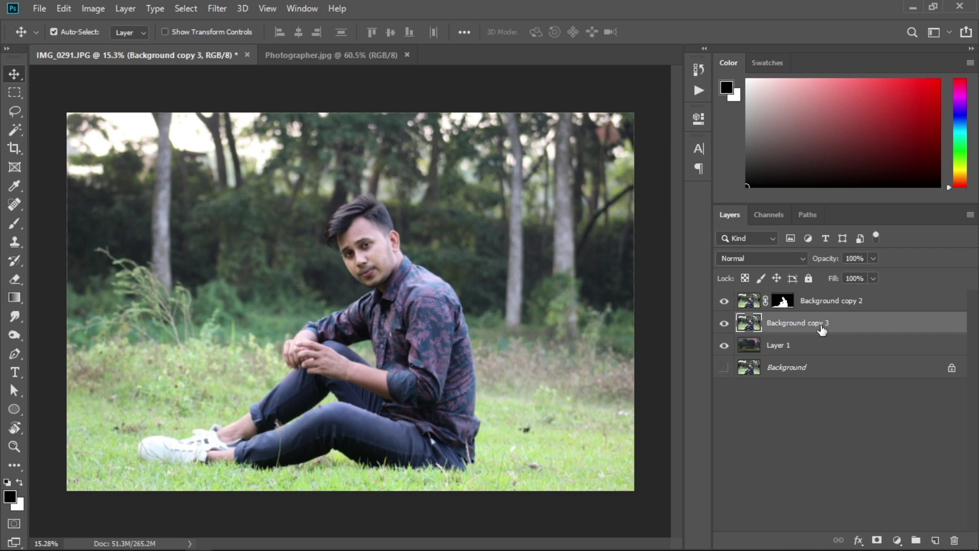
Add a white mask to Background copy 3 and ready the Gradient Tool with the black-to-white preset
{"action": "left_click", "coordinate": [877, 541]}
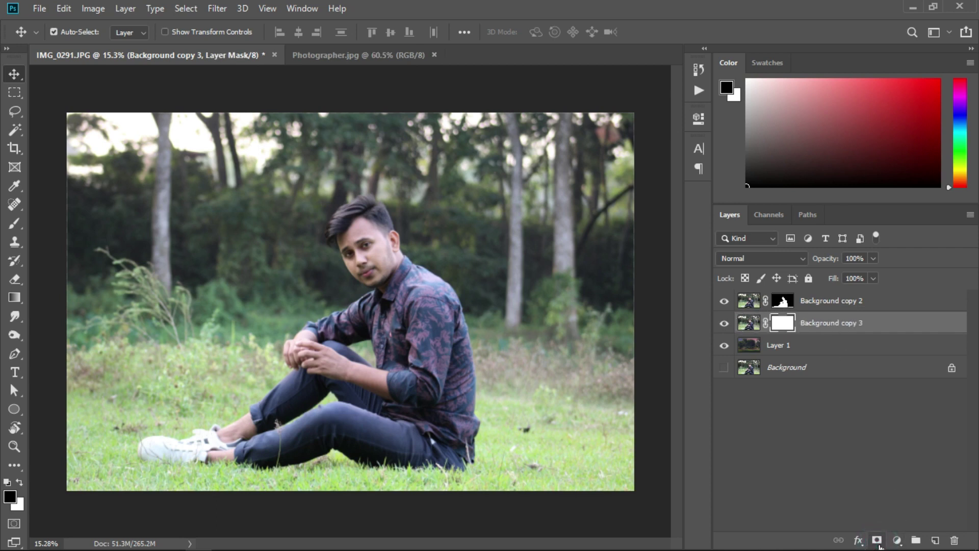
{"action": "left_click", "coordinate": [15, 298]}
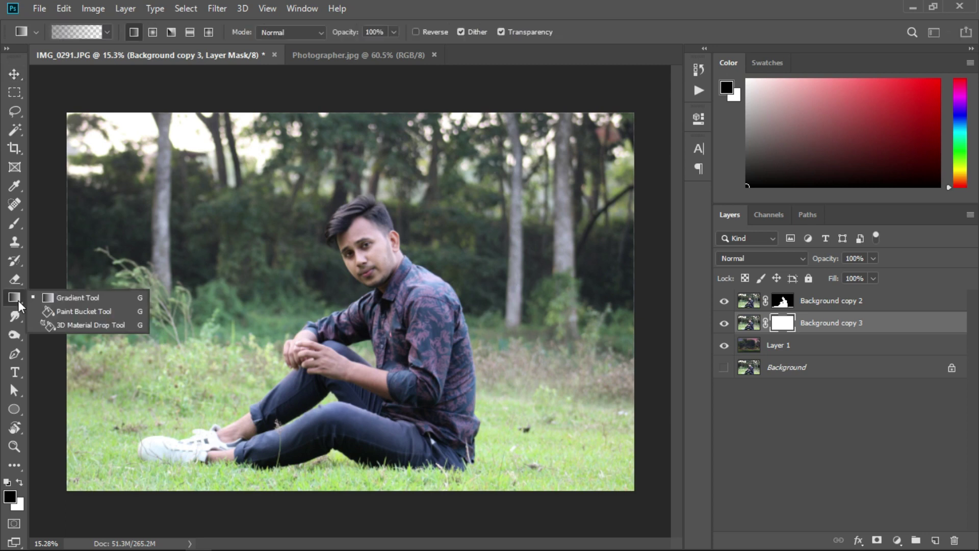
{"action": "left_click", "coordinate": [91, 298]}
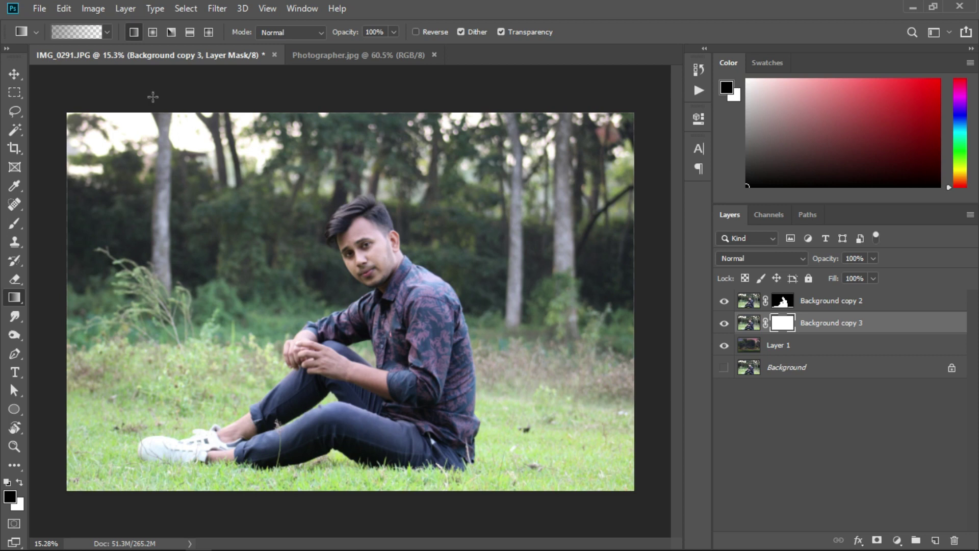
{"action": "left_click", "coordinate": [107, 33]}
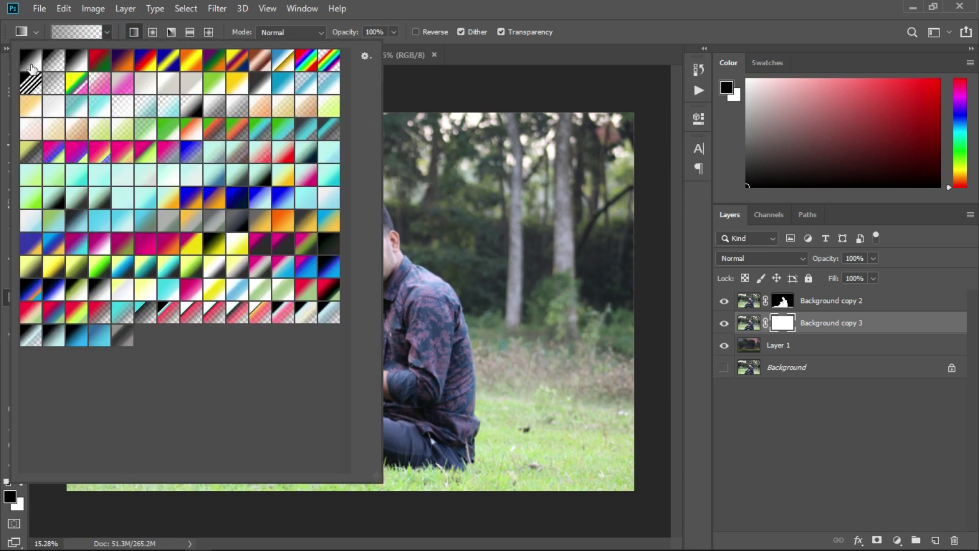
{"action": "left_click", "coordinate": [32, 68]}
{"action": "left_click", "coordinate": [467, 20]}
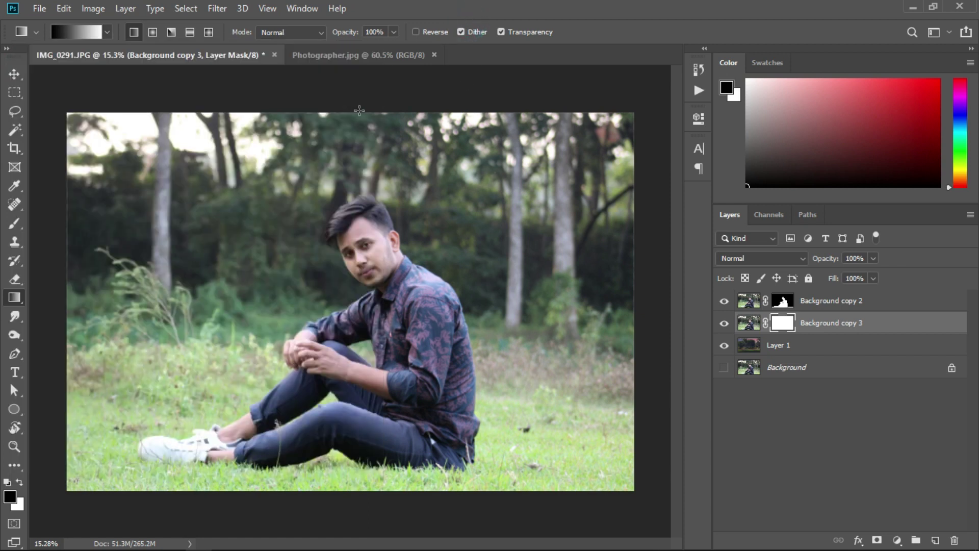
Draw a top-to-bottom gradient on the mask, from the sky or face to below the image bottom
{"action": "left_click_drag", "start_coordinate": [359, 111], "coordinate": [357, 449]}
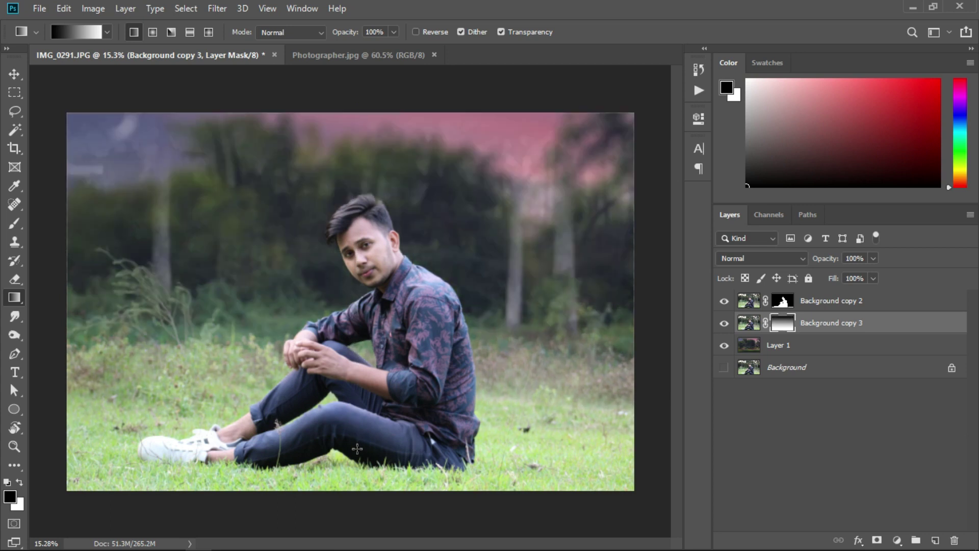
{"action": "left_click_drag", "start_coordinate": [361, 165], "coordinate": [358, 470]}
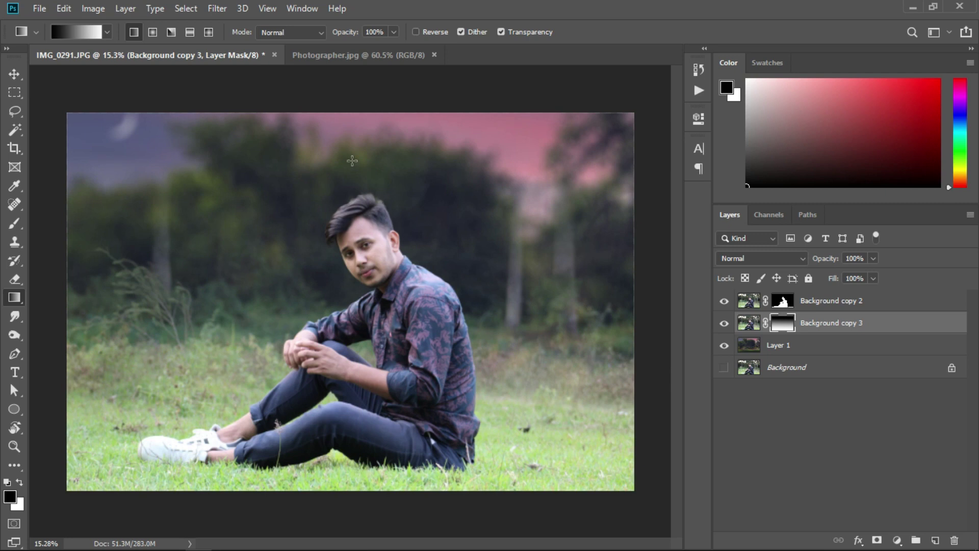
{"action": "left_click_drag", "start_coordinate": [352, 125], "coordinate": [340, 545]}
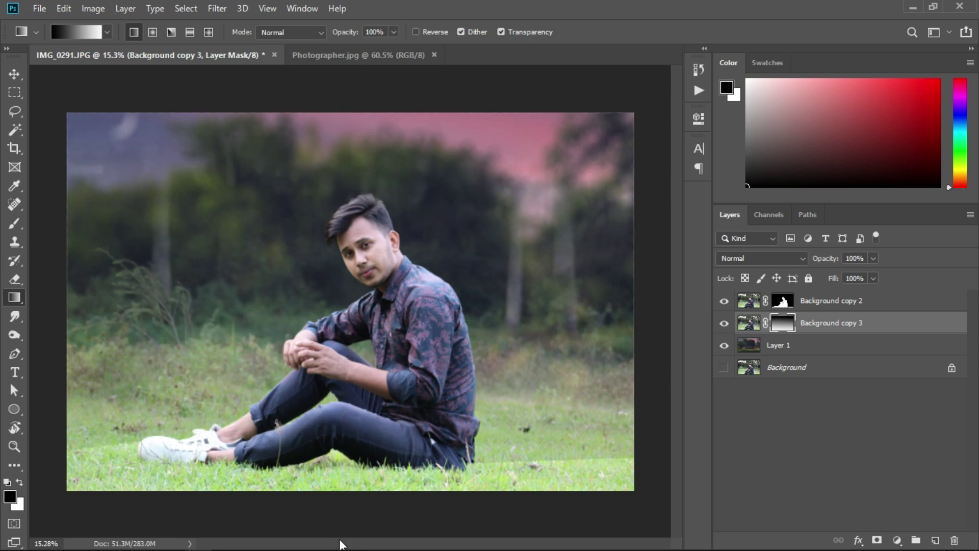
{"action": "scroll", "coordinate": [392, 376], "scroll_direction": "down", "scroll_amount": 1}
{"action": "left_click_drag", "start_coordinate": [358, 208], "coordinate": [358, 510]}
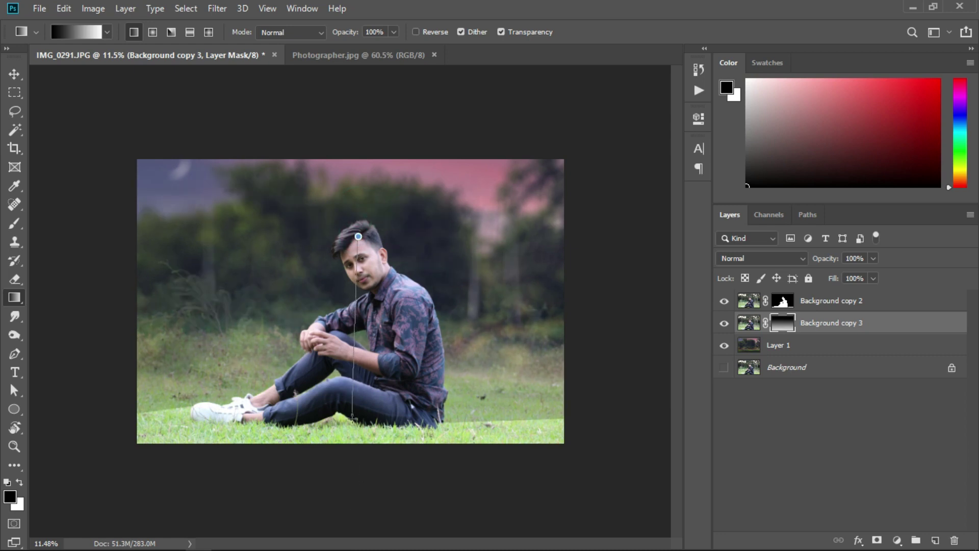
{"action": "left_click_drag", "start_coordinate": [358, 240], "coordinate": [352, 465]}
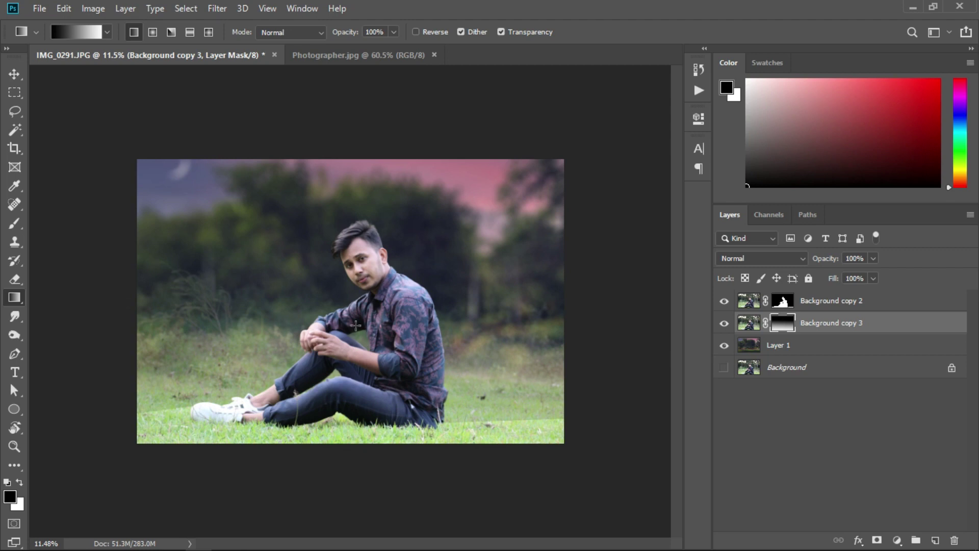
{"action": "left_click_drag", "start_coordinate": [350, 272], "coordinate": [350, 481]}
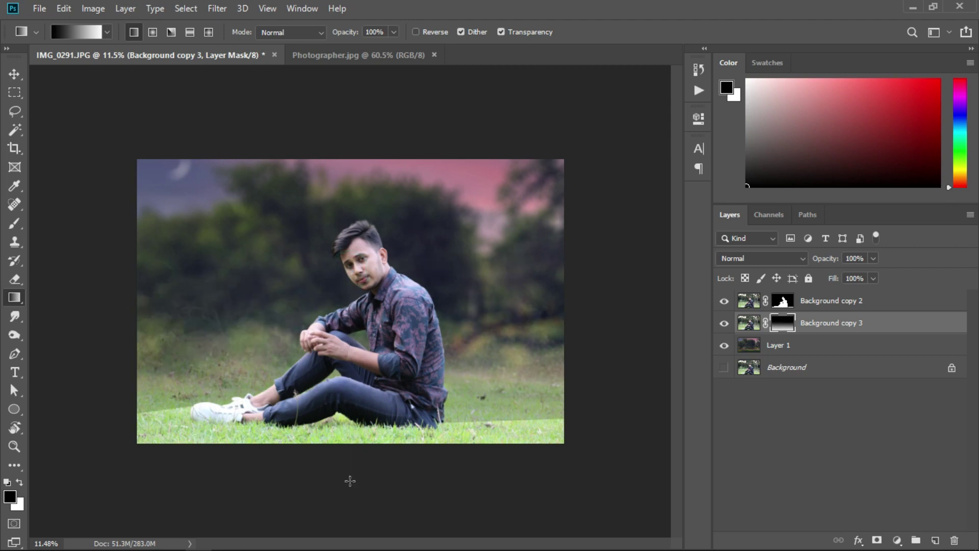
{"action": "scroll", "coordinate": [335, 453], "scroll_direction": "up", "scroll_amount": 1}
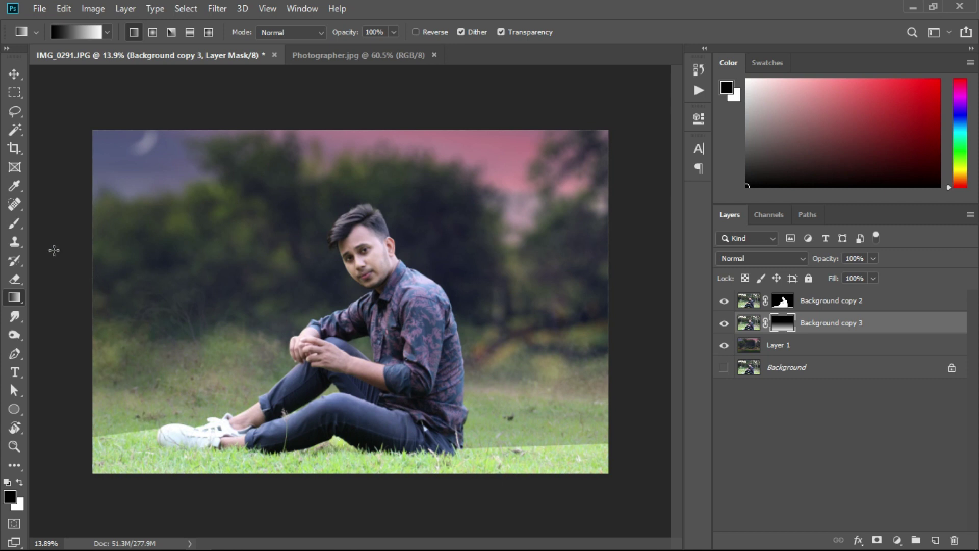
With the Brush Tool, paint white on the mask along the shoe and bottom grass
{"action": "left_click", "coordinate": [15, 225]}
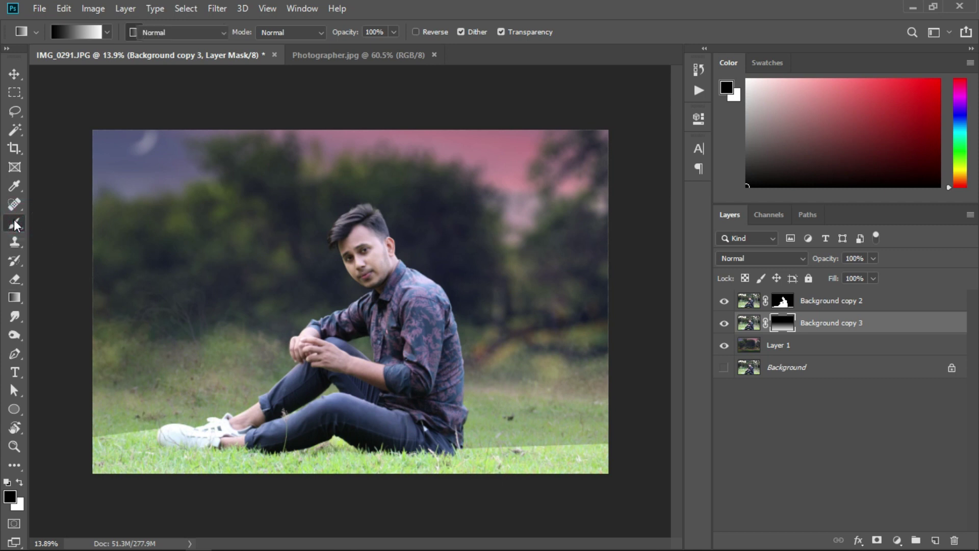
{"action": "right_click", "coordinate": [15, 224]}
{"action": "left_click", "coordinate": [76, 224]}
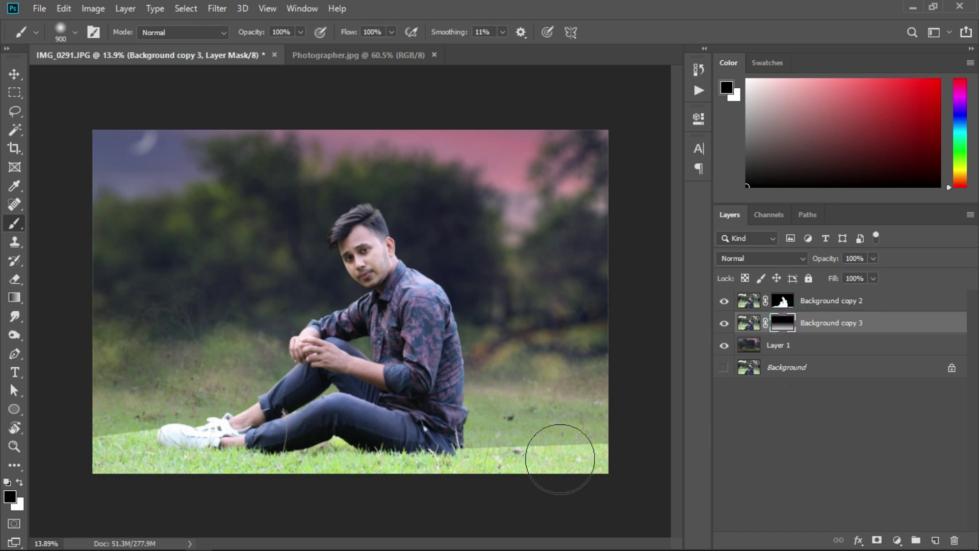
{"action": "left_click_drag", "start_coordinate": [196, 439], "coordinate": [228, 441]}
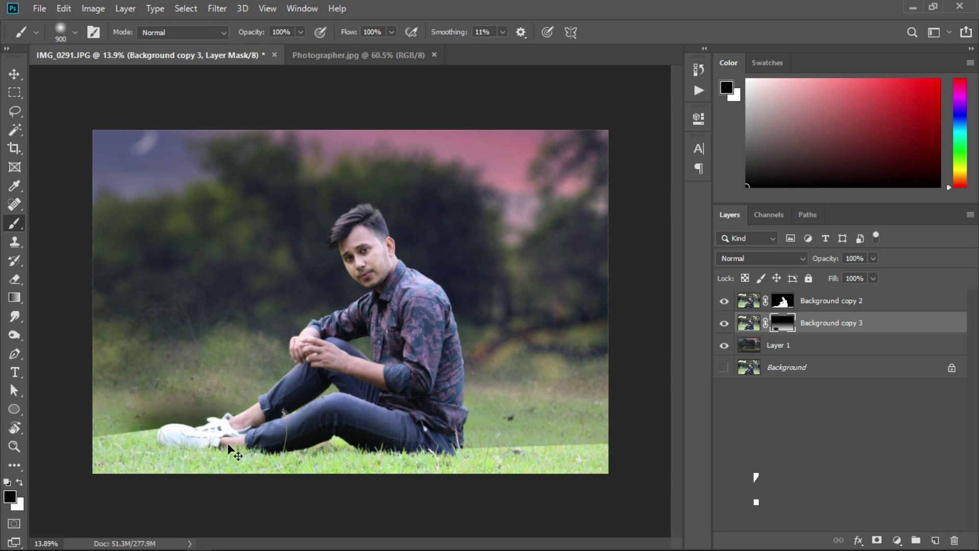
{"action": "key", "text": "ctrl+z"}
{"action": "left_click", "coordinate": [23, 484]}
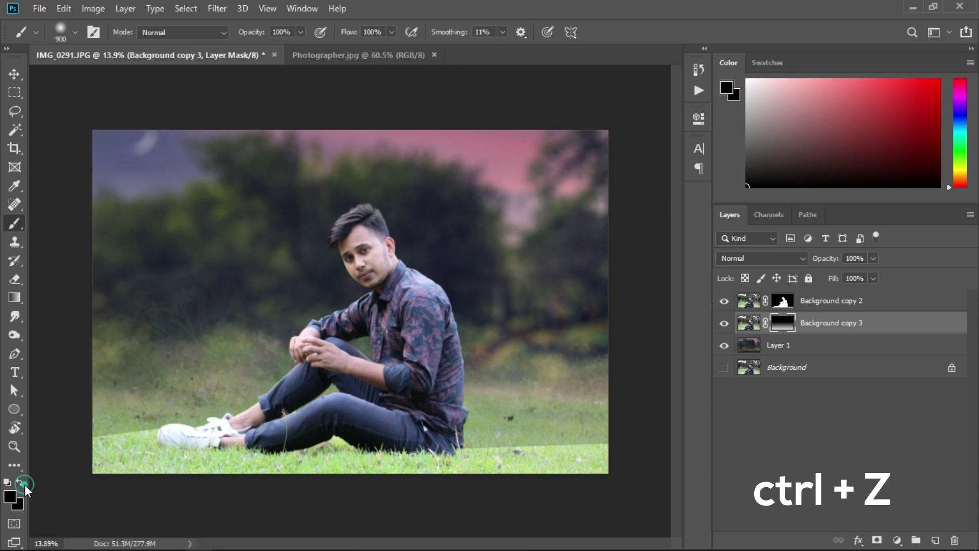
{"action": "left_click_drag", "start_coordinate": [148, 453], "coordinate": [284, 447]}
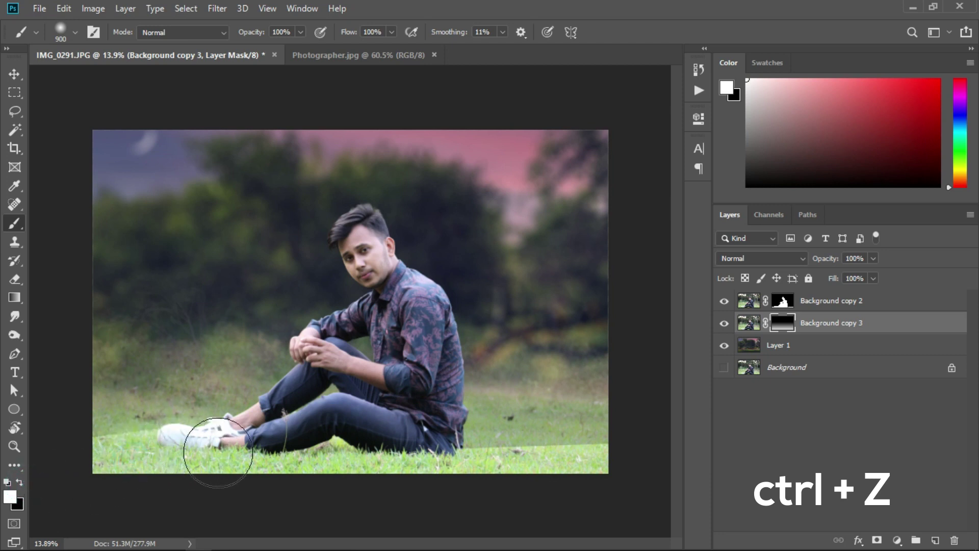
{"action": "left_click_drag", "start_coordinate": [121, 453], "coordinate": [566, 462]}
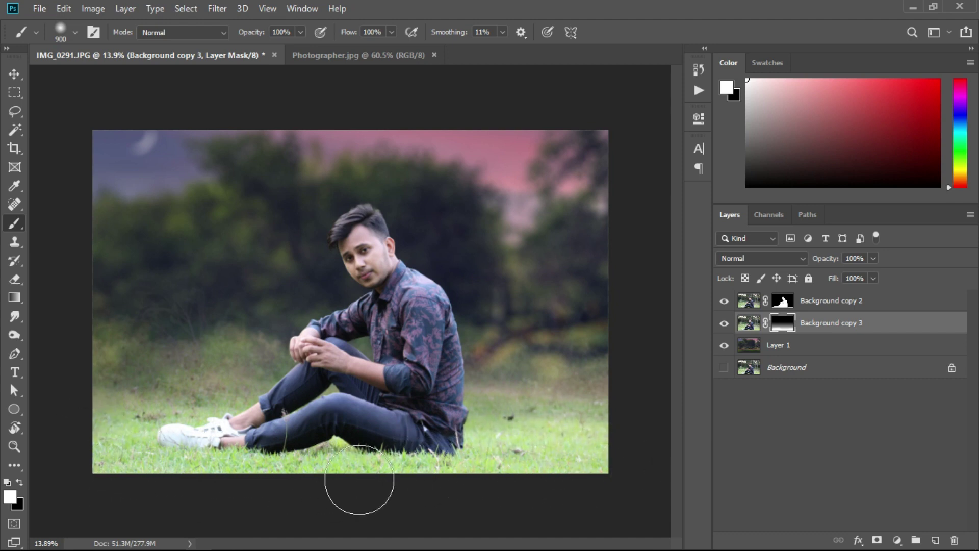
Paint the bottom grass again at lowered brush opacity, then restore opacity to 100%
{"action": "scroll", "coordinate": [306, 512], "scroll_direction": "up", "scroll_amount": 1}
{"action": "scroll", "coordinate": [302, 514], "scroll_direction": "up", "scroll_amount": 1}
{"action": "scroll", "coordinate": [302, 514], "scroll_direction": "down", "scroll_amount": 1}
{"action": "scroll", "coordinate": [301, 515], "scroll_direction": "up", "scroll_amount": 1}
{"action": "scroll", "coordinate": [301, 515], "scroll_direction": "down", "scroll_amount": 1}
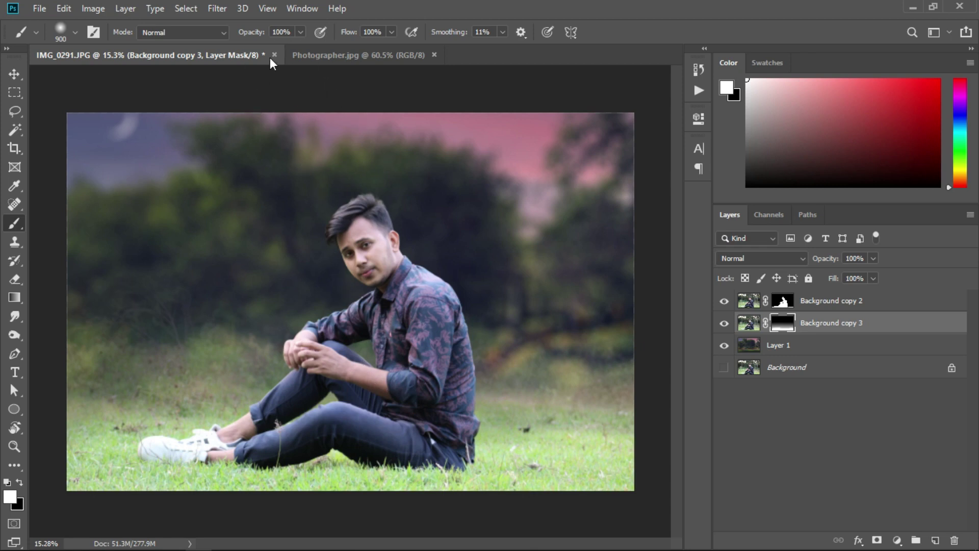
{"action": "left_click_drag", "start_coordinate": [255, 32], "coordinate": [203, 55]}
{"action": "left_click_drag", "start_coordinate": [99, 452], "coordinate": [477, 437]}
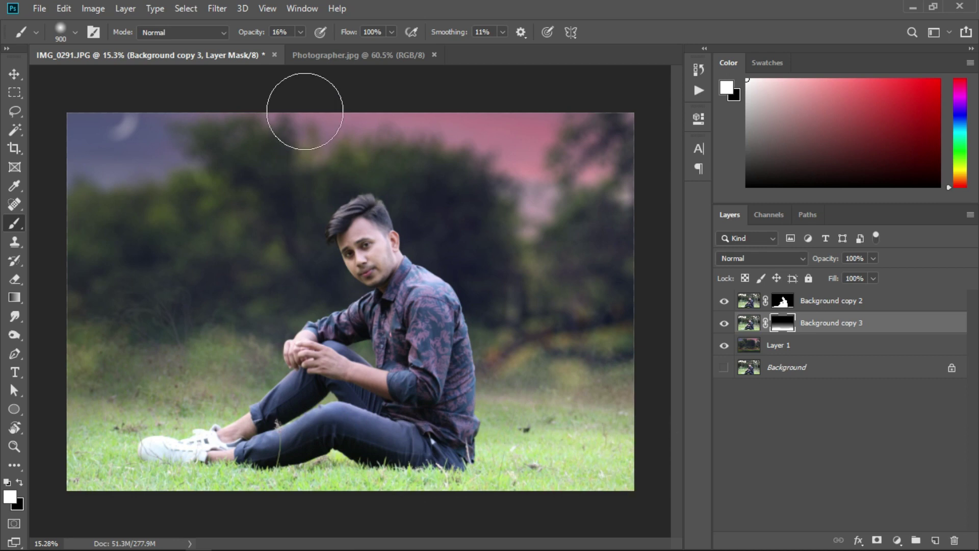
{"action": "left_click_drag", "start_coordinate": [240, 31], "coordinate": [265, 32]}
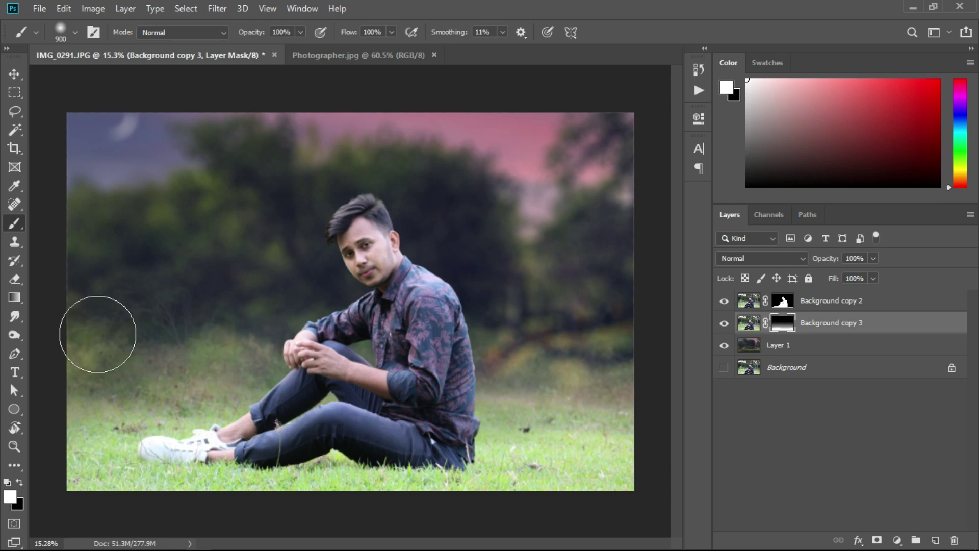
{"action": "left_click", "coordinate": [19, 74]}
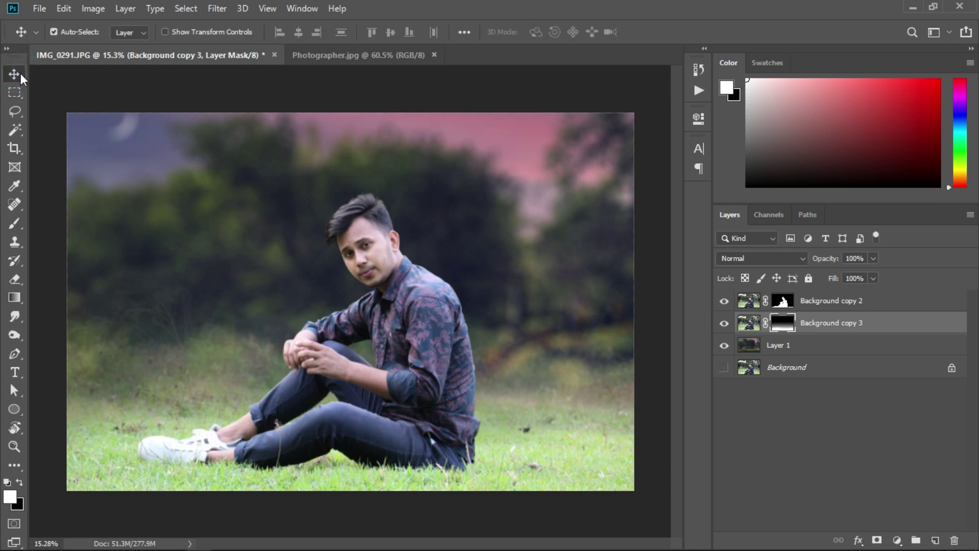
{"action": "scroll", "coordinate": [349, 335], "scroll_direction": "up", "scroll_amount": 1}
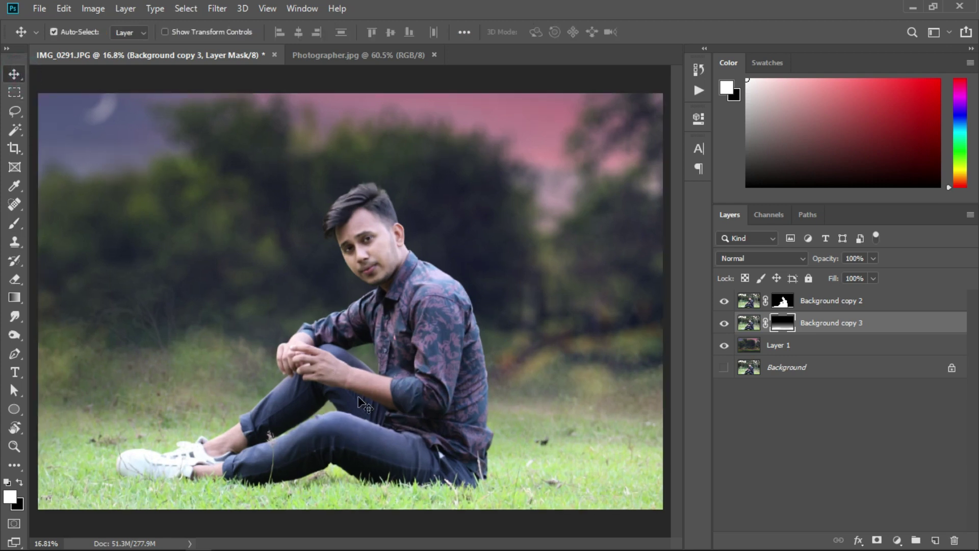
Add a new empty layer above Background copy 2 and choose a linear foreground-to-transparent gradient
{"action": "left_click", "coordinate": [861, 302]}
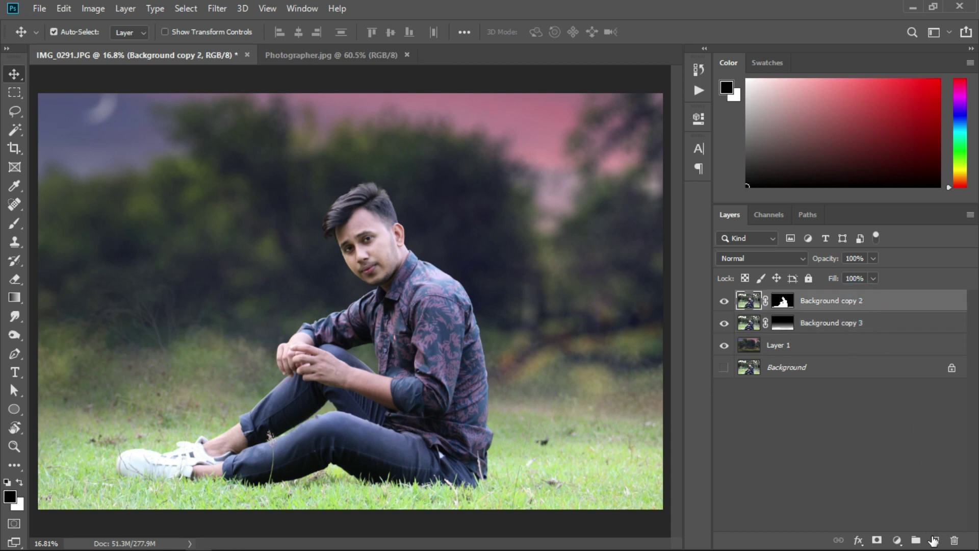
{"action": "left_click", "coordinate": [934, 541]}
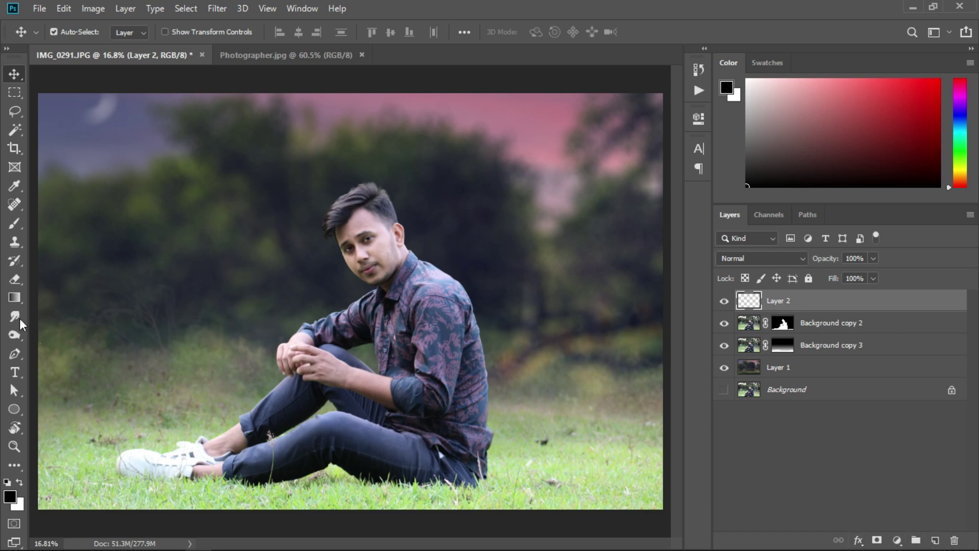
{"action": "left_click", "coordinate": [14, 300]}
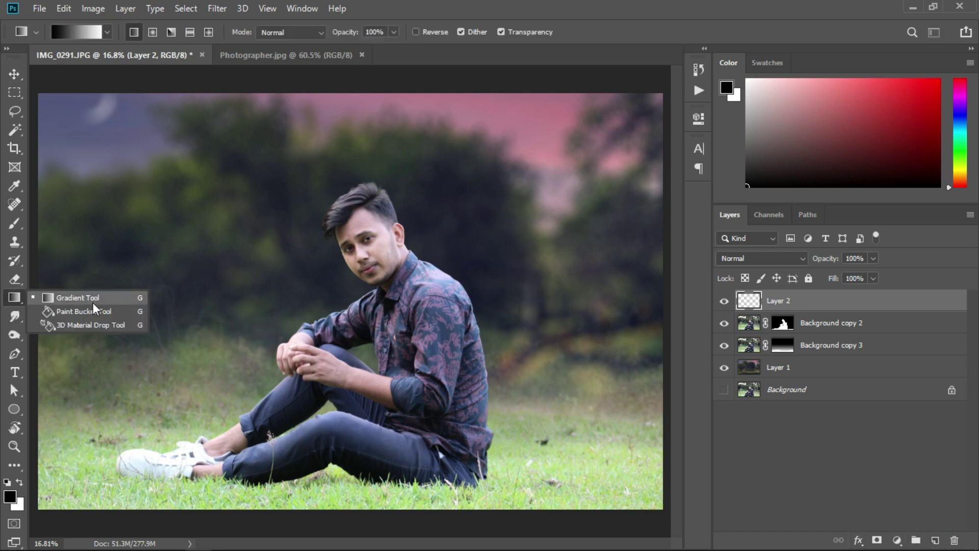
{"action": "left_click", "coordinate": [93, 301]}
{"action": "left_click", "coordinate": [105, 32]}
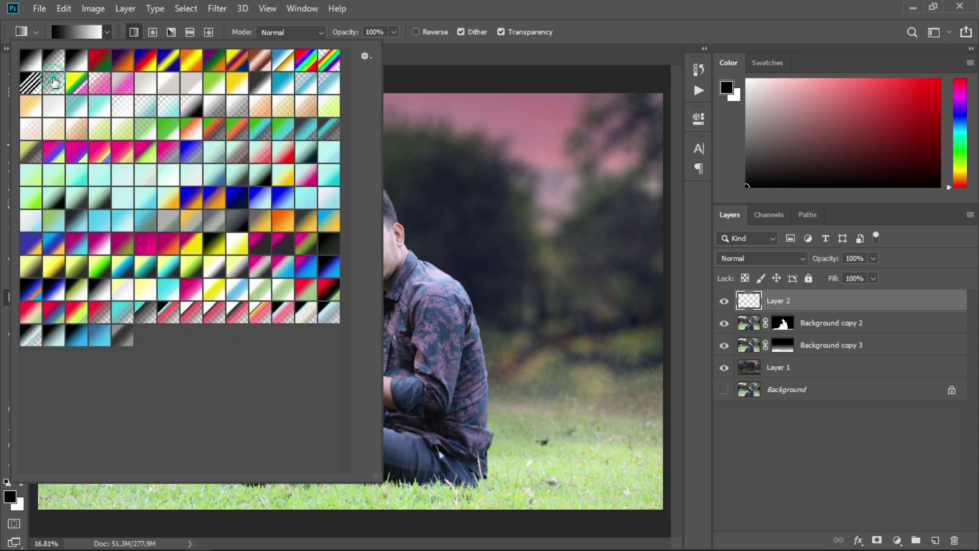
{"action": "left_click", "coordinate": [54, 81]}
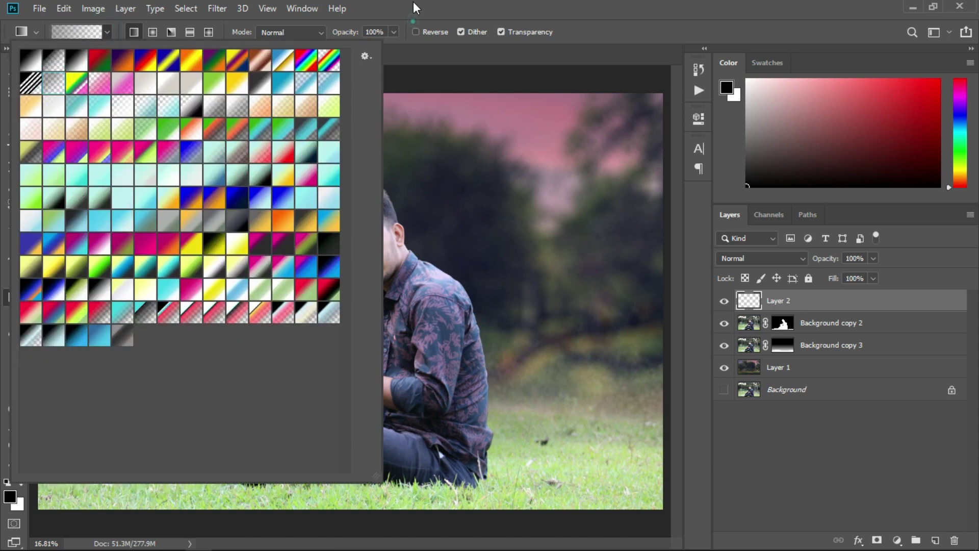
{"action": "left_click", "coordinate": [170, 32]}
{"action": "left_click", "coordinate": [134, 33]}
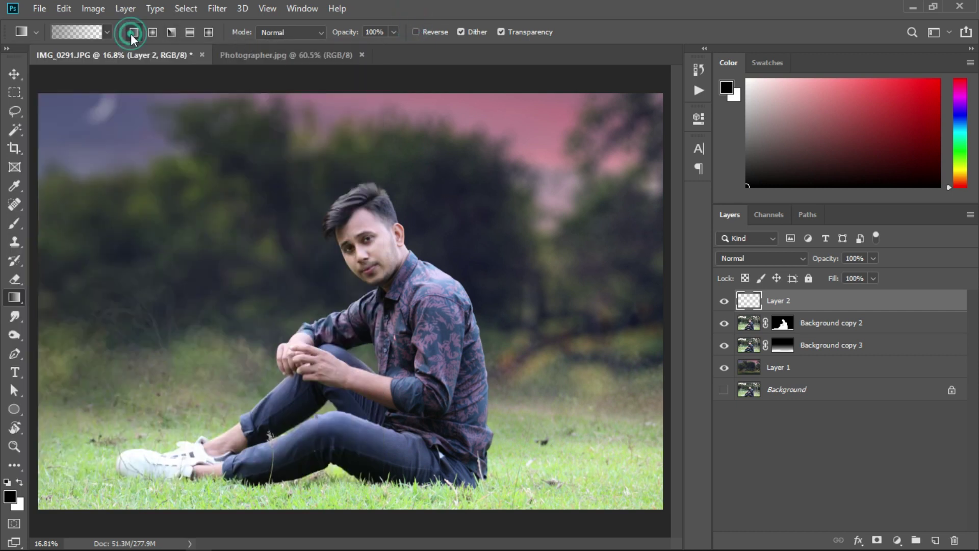
Drag the gradient upward from the bottom edge to darken the lower grass
{"action": "left_click_drag", "start_coordinate": [344, 524], "coordinate": [344, 388]}
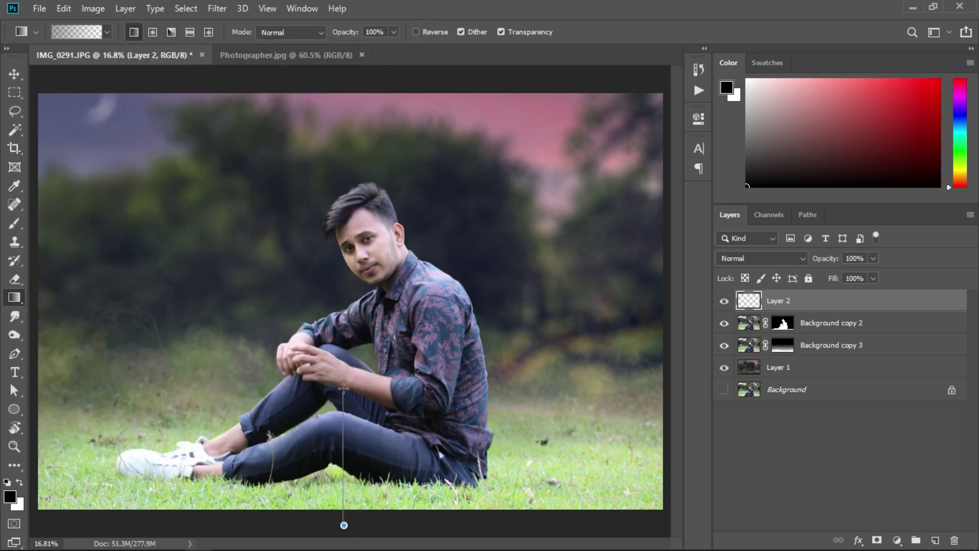
{"action": "left_click_drag", "start_coordinate": [343, 320], "coordinate": [343, 320]}
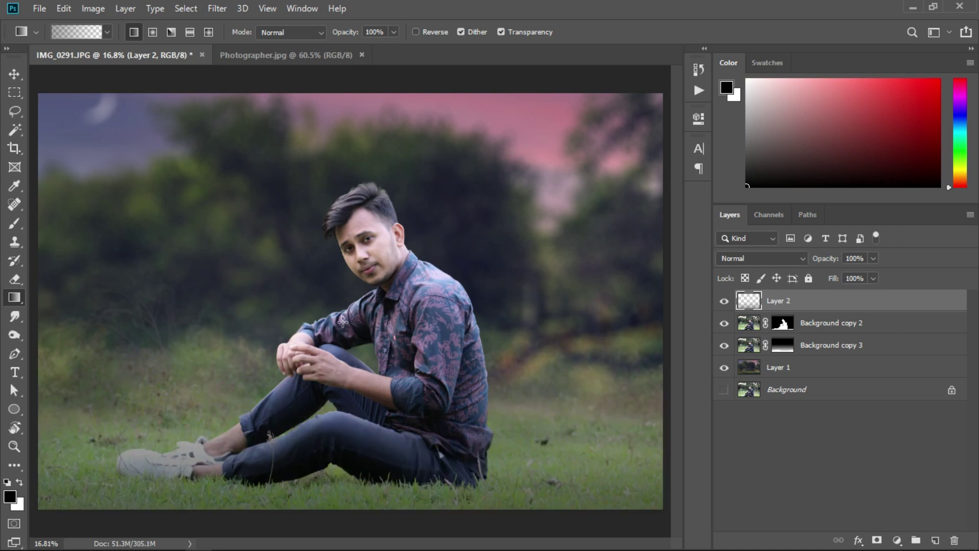
{"action": "left_click", "coordinate": [15, 75]}
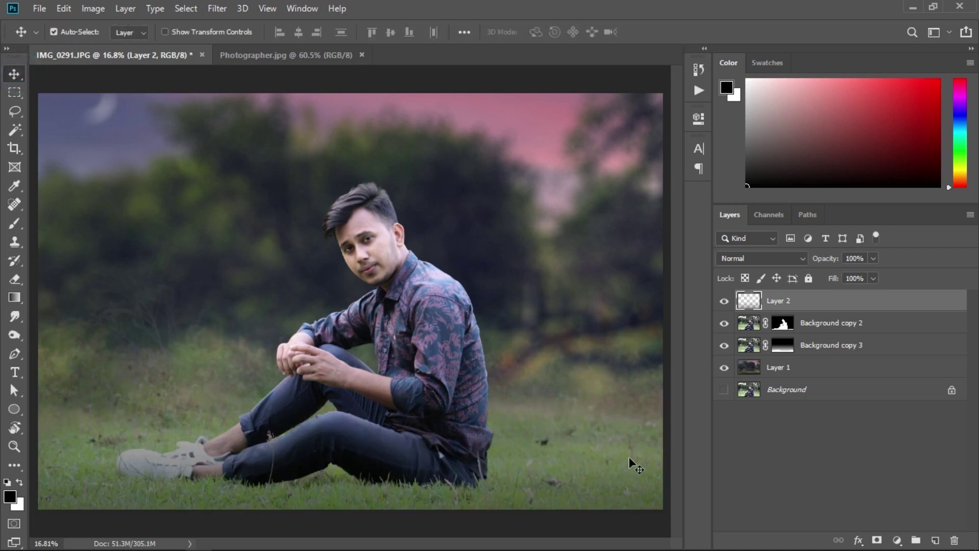
Lower Layer 2's opacity to 79% and toggle it to compare the darkening
{"action": "left_click_drag", "start_coordinate": [829, 265], "coordinate": [822, 260]}
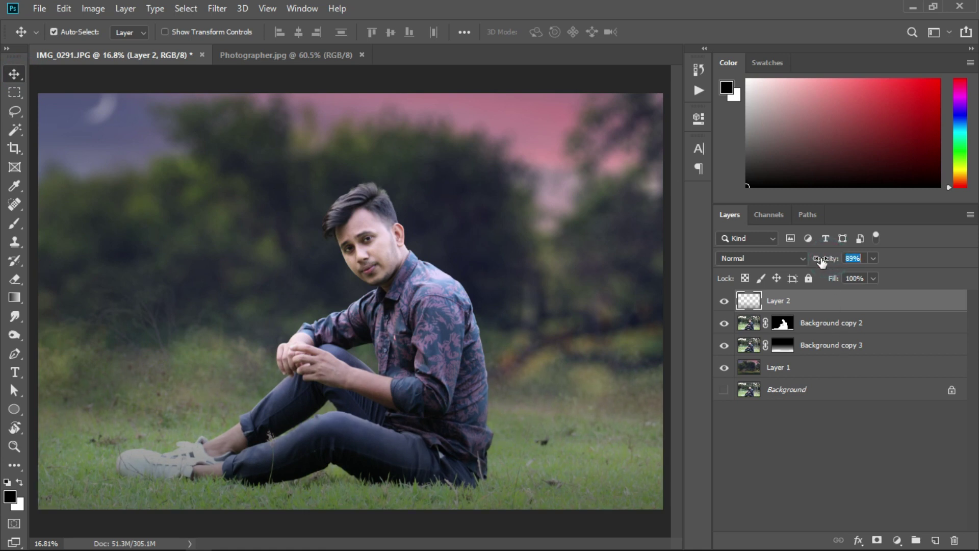
{"action": "type", "text": "79"}
{"action": "key", "text": "Return"}
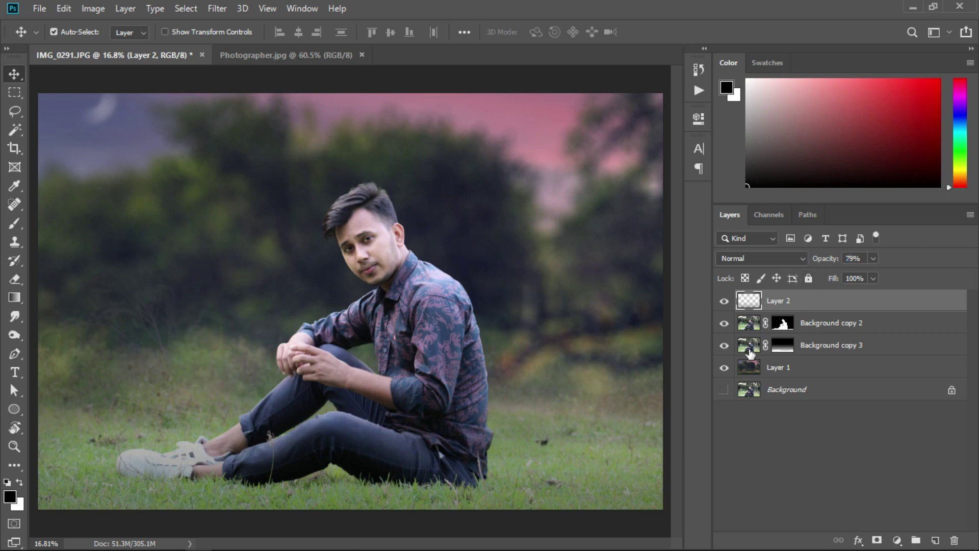
{"action": "left_click", "coordinate": [723, 302]}
{"action": "left_click", "coordinate": [723, 302]}
Permanently apply Background copy 2's layer mask
{"action": "left_click", "coordinate": [787, 325]}
{"action": "right_click", "coordinate": [787, 323]}
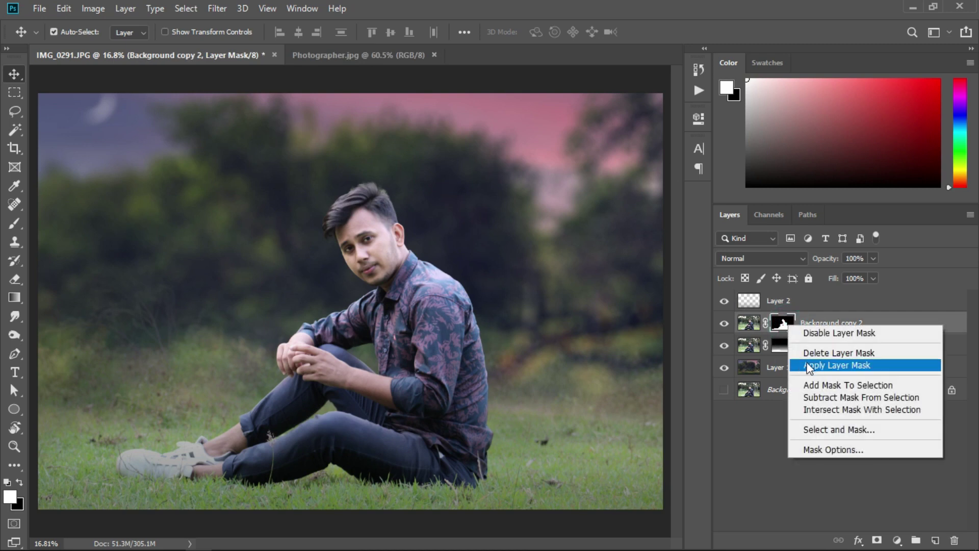
{"action": "left_click", "coordinate": [829, 365]}
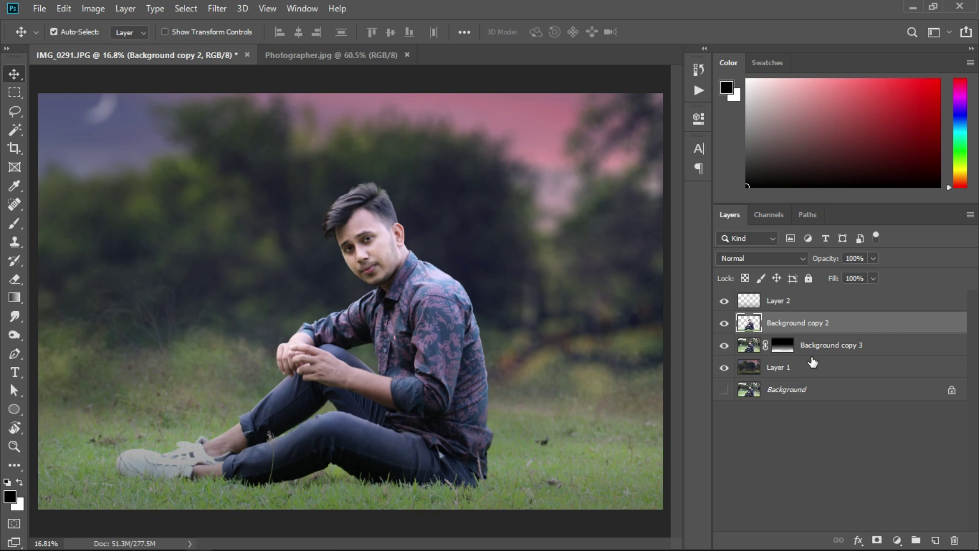
Fade Layer 2's dark gradient to 55% opacity, toggling it on and off to compare
{"action": "key", "text": "ctrl+minus"}
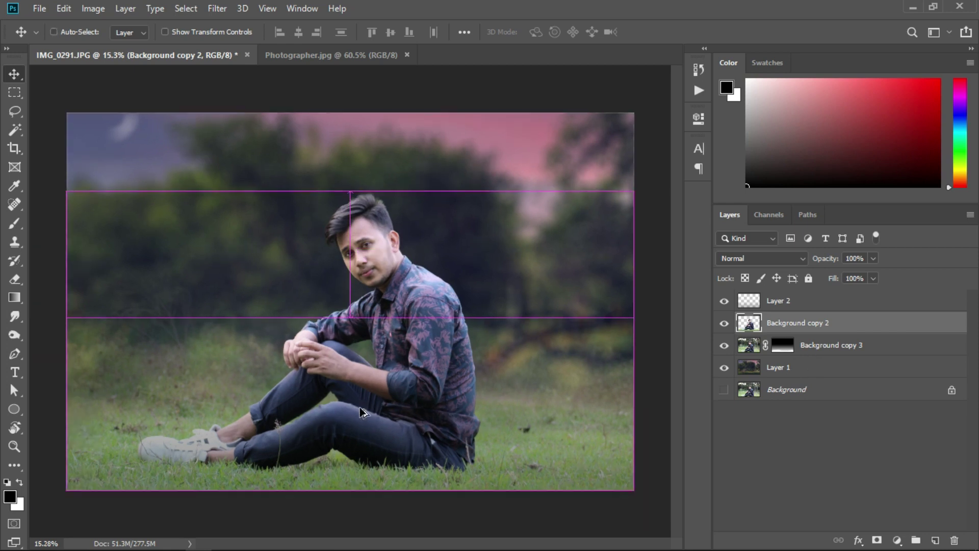
{"action": "scroll", "coordinate": [360, 411], "scroll_direction": "up", "scroll_amount": 1}
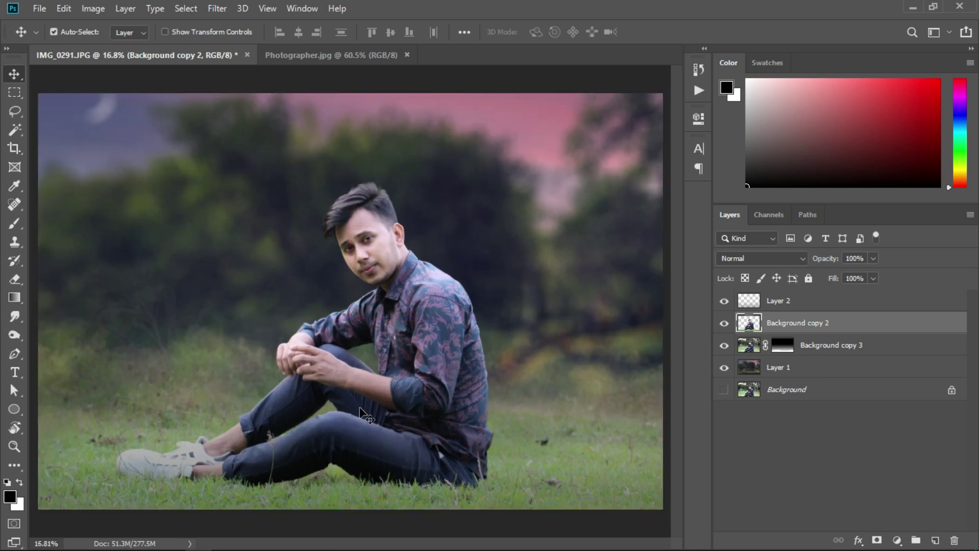
{"action": "left_click", "coordinate": [725, 302]}
{"action": "left_click", "coordinate": [827, 302]}
{"action": "left_click_drag", "start_coordinate": [832, 259], "coordinate": [811, 264]}
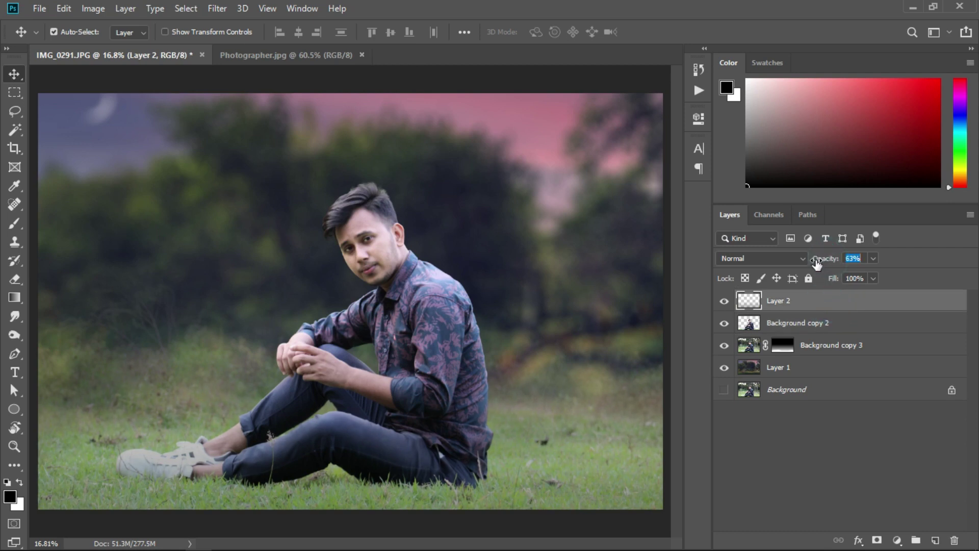
{"action": "left_click", "coordinate": [724, 301]}
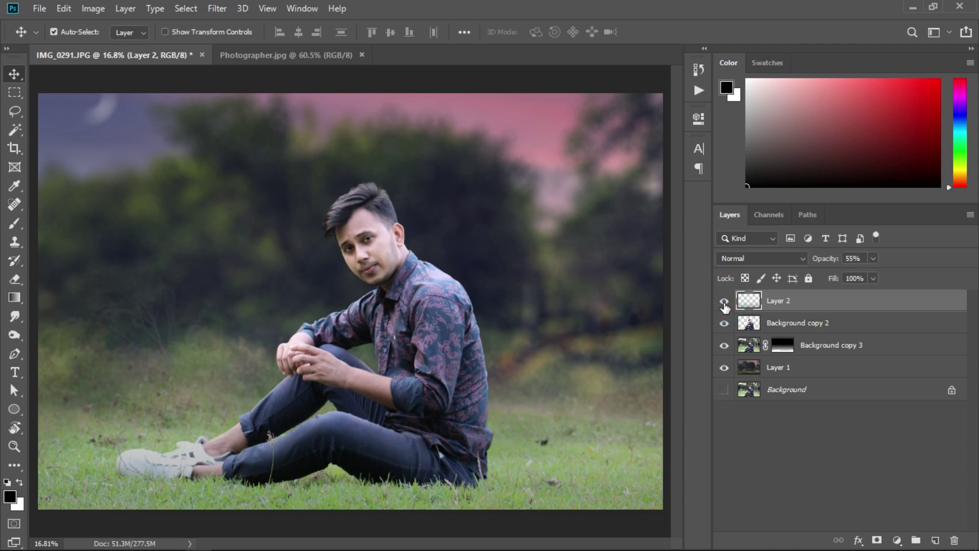
{"action": "left_click", "coordinate": [724, 301]}
Free-transform Layer 2's gradient down to 48.92% height from the top and commit it
{"action": "scroll", "coordinate": [490, 380], "scroll_direction": "down", "scroll_amount": 2}
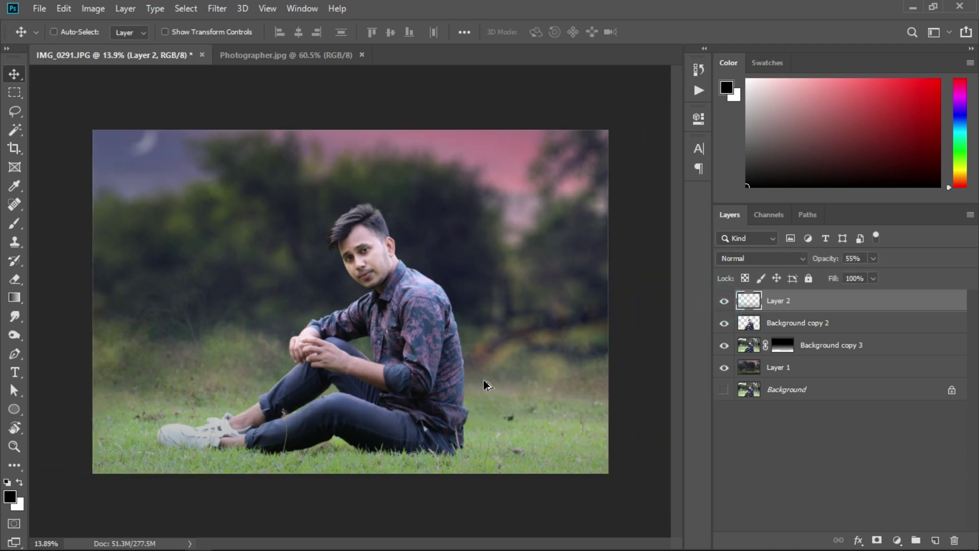
{"action": "key", "text": "ctrl"}
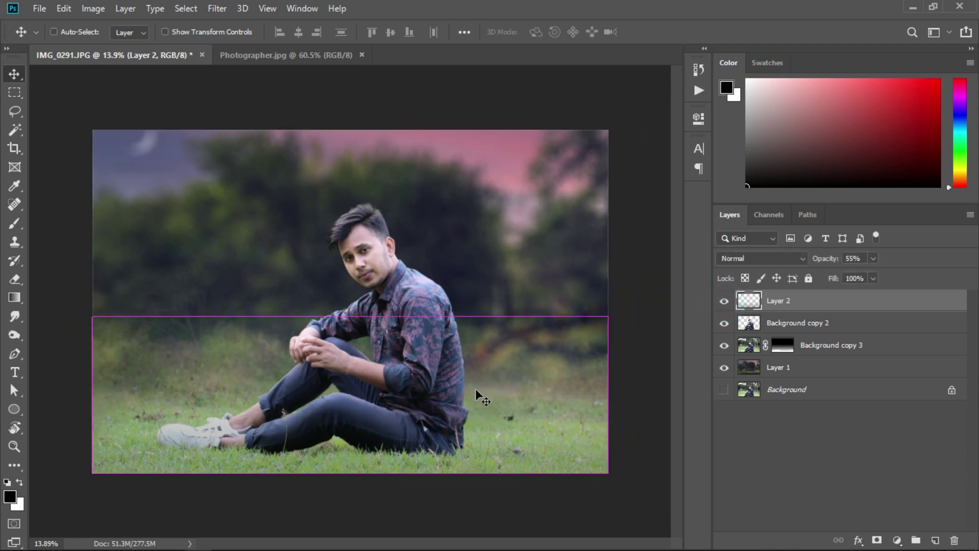
{"action": "key", "text": "ctrl+t"}
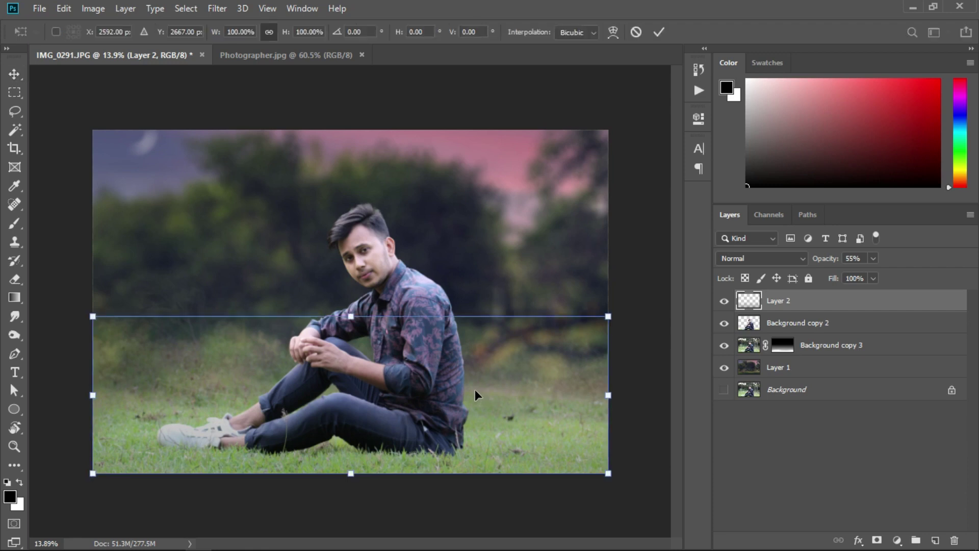
{"action": "left_click_drag", "start_coordinate": [351, 316], "coordinate": [357, 397]}
{"action": "key", "text": "ctrl+z"}
{"action": "left_click", "coordinate": [655, 37]}
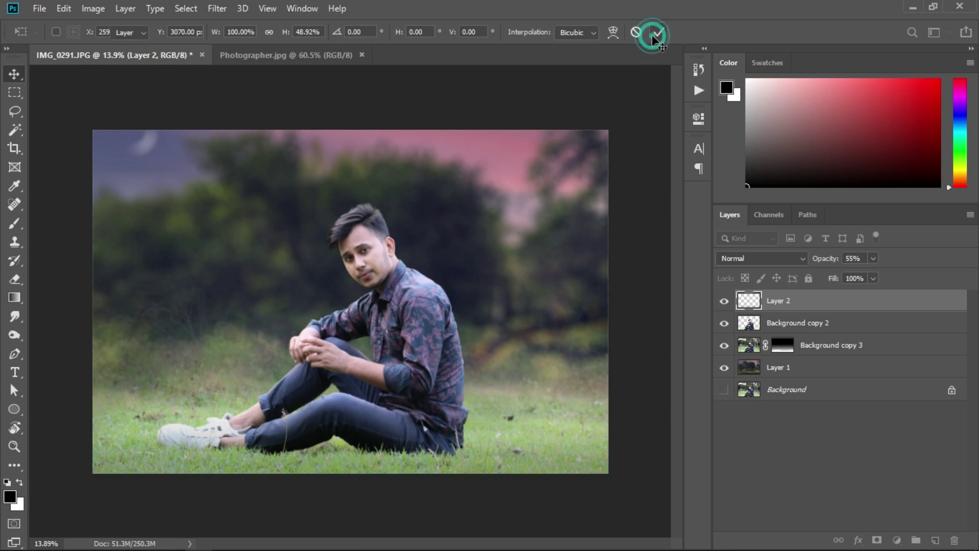
{"action": "scroll", "coordinate": [351, 509], "scroll_direction": "up", "scroll_amount": 1}
{"action": "scroll", "coordinate": [351, 509], "scroll_direction": "up", "scroll_amount": 1}
{"action": "scroll", "coordinate": [351, 509], "scroll_direction": "down", "scroll_amount": 1}
Toggle Layer 2 to compare, then zoom in on the man's face and back out
{"action": "left_click", "coordinate": [724, 301]}
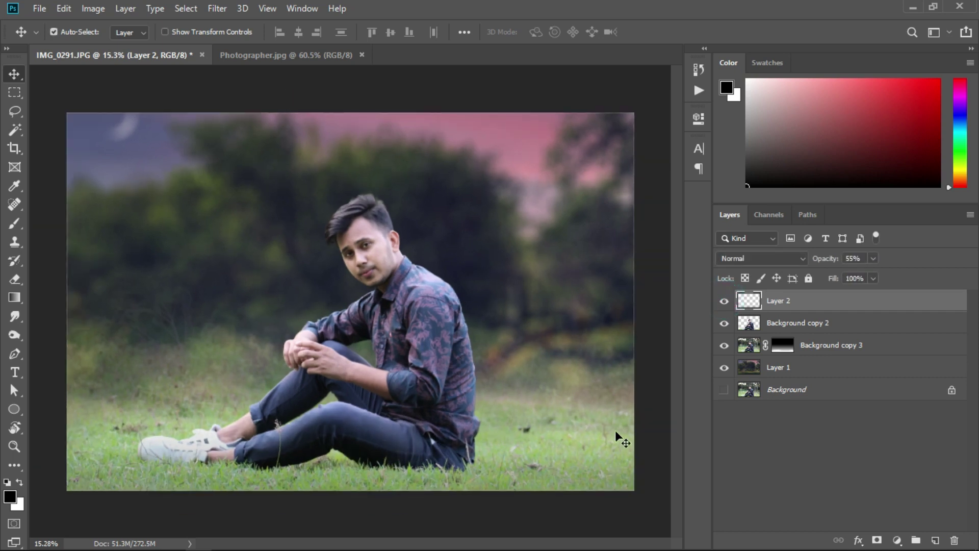
{"action": "left_click", "coordinate": [843, 300]}
{"action": "scroll", "coordinate": [351, 231], "scroll_direction": "up", "scroll_amount": 3}
{"action": "scroll", "coordinate": [352, 225], "scroll_direction": "up", "scroll_amount": 3}
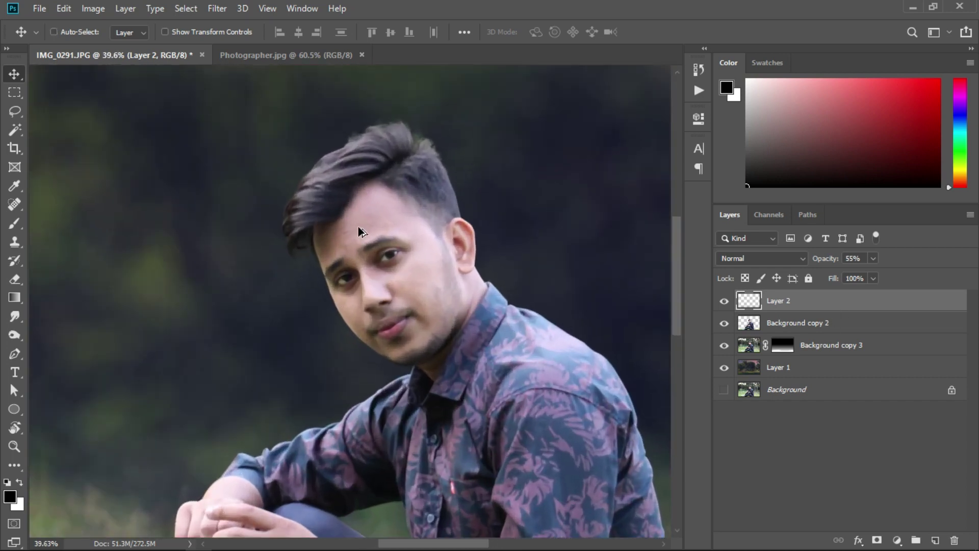
{"action": "scroll", "coordinate": [358, 226], "scroll_direction": "up", "scroll_amount": 5}
{"action": "scroll", "coordinate": [362, 237], "scroll_direction": "up", "scroll_amount": 5}
{"action": "scroll", "coordinate": [421, 234], "scroll_direction": "down", "scroll_amount": 2}
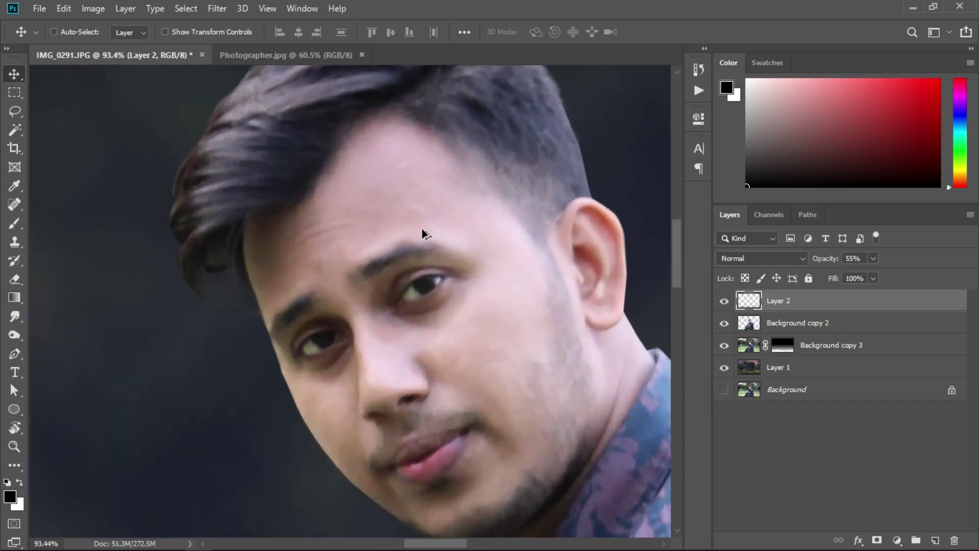
{"action": "scroll", "coordinate": [421, 234], "scroll_direction": "down", "scroll_amount": 3}
{"action": "scroll", "coordinate": [425, 240], "scroll_direction": "down", "scroll_amount": 2}
{"action": "scroll", "coordinate": [425, 241], "scroll_direction": "down", "scroll_amount": 3}
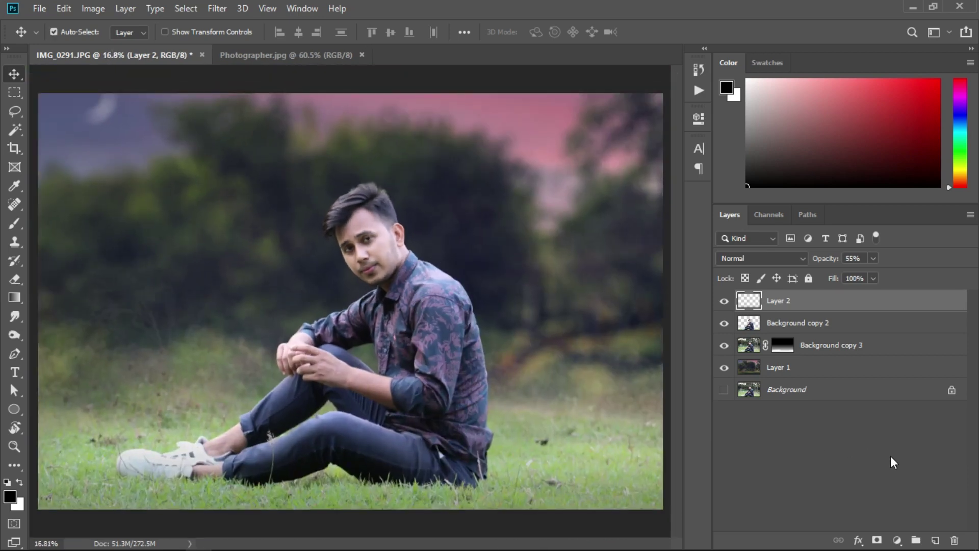
Add a new Layer 3 and fill it with the merged image using Apply Image
{"action": "left_click", "coordinate": [937, 541]}
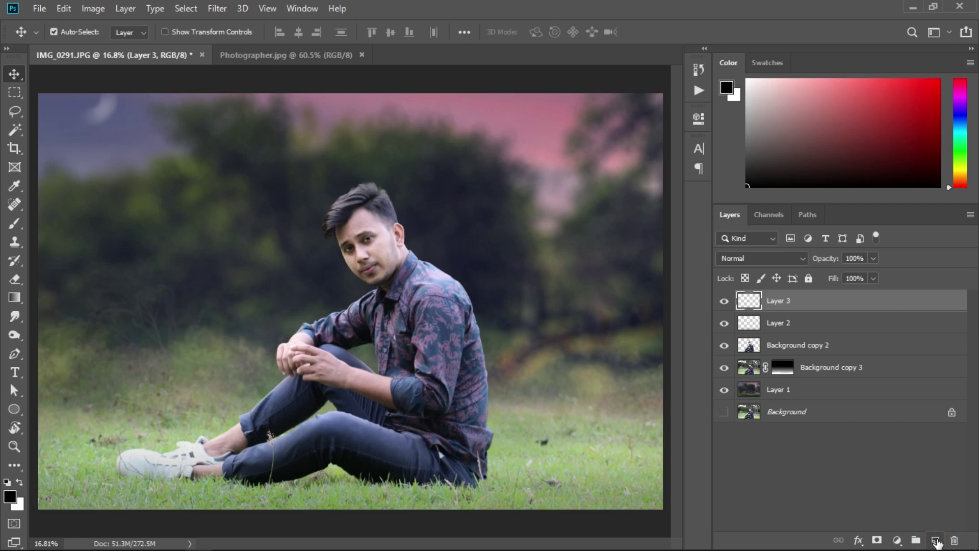
{"action": "left_click", "coordinate": [93, 14]}
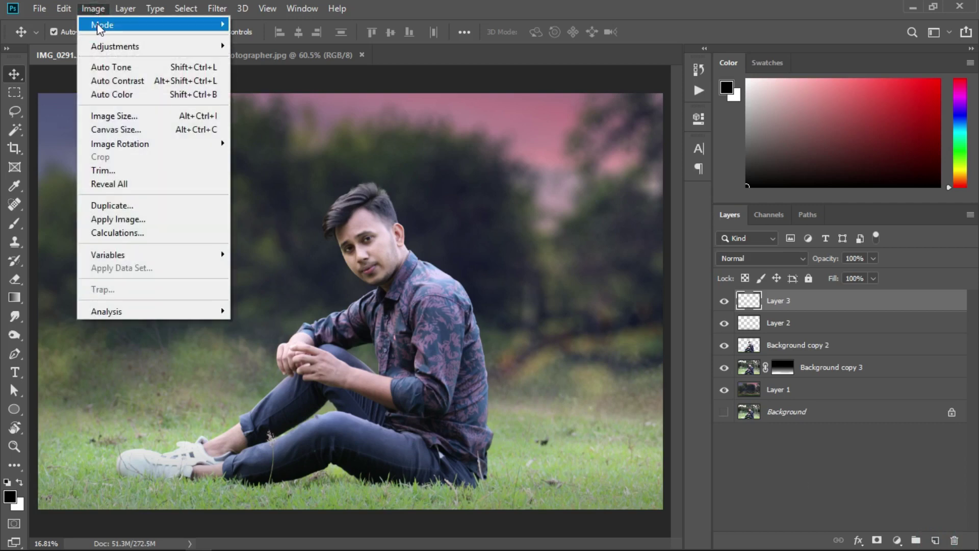
{"action": "left_click", "coordinate": [132, 221]}
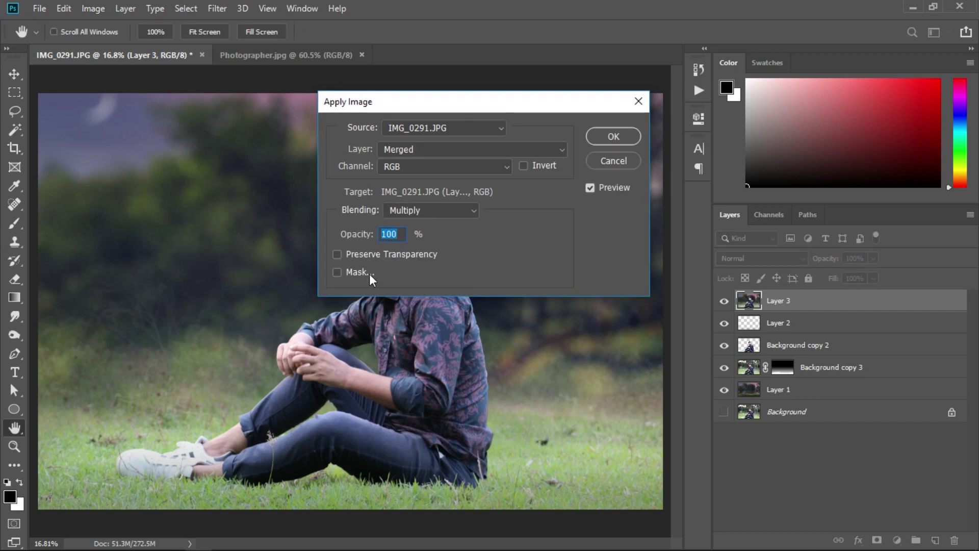
{"action": "left_click", "coordinate": [602, 135]}
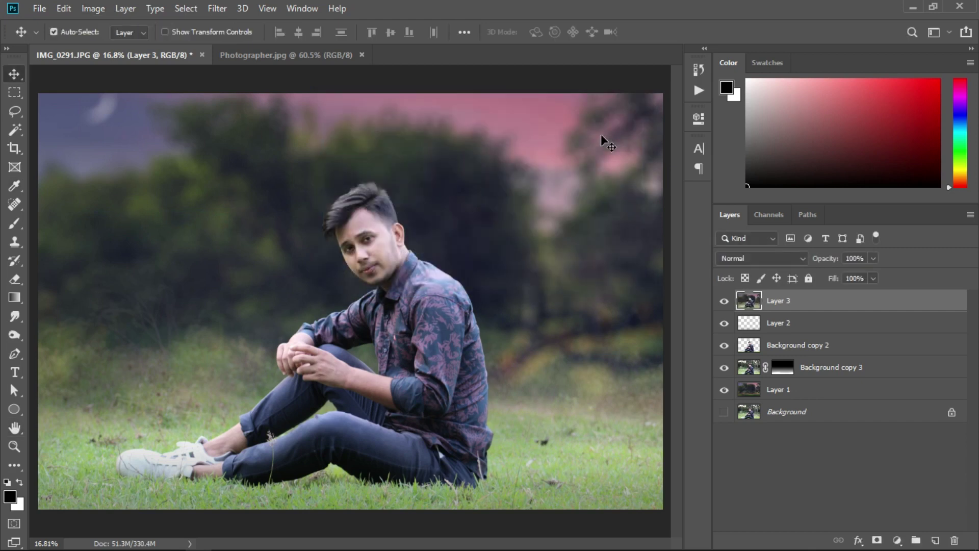
{"action": "key", "text": "ctrl"}
{"action": "left_click", "coordinate": [215, 9]}
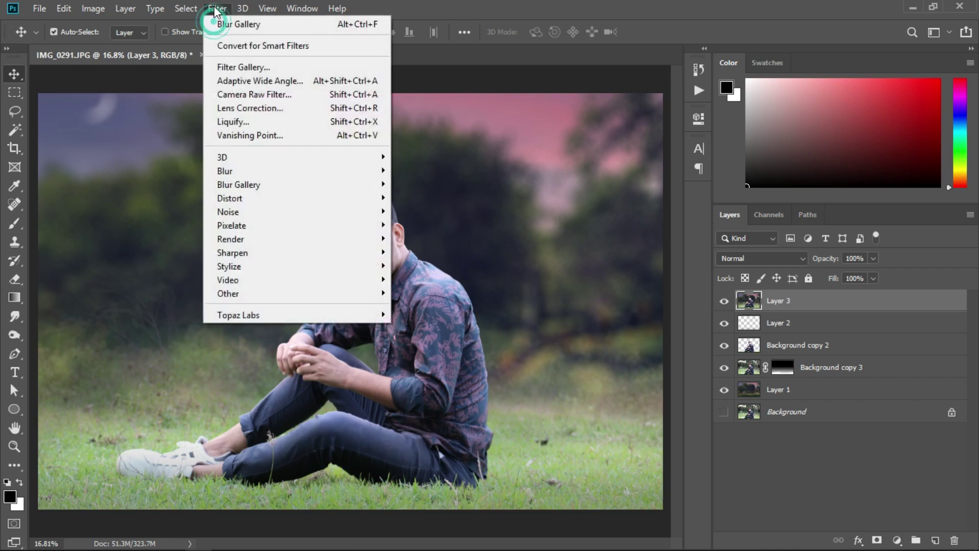
Open the Camera Raw Filter on Layer 3 and set Vibrance +3, Temperature -3
{"action": "left_click", "coordinate": [228, 94]}
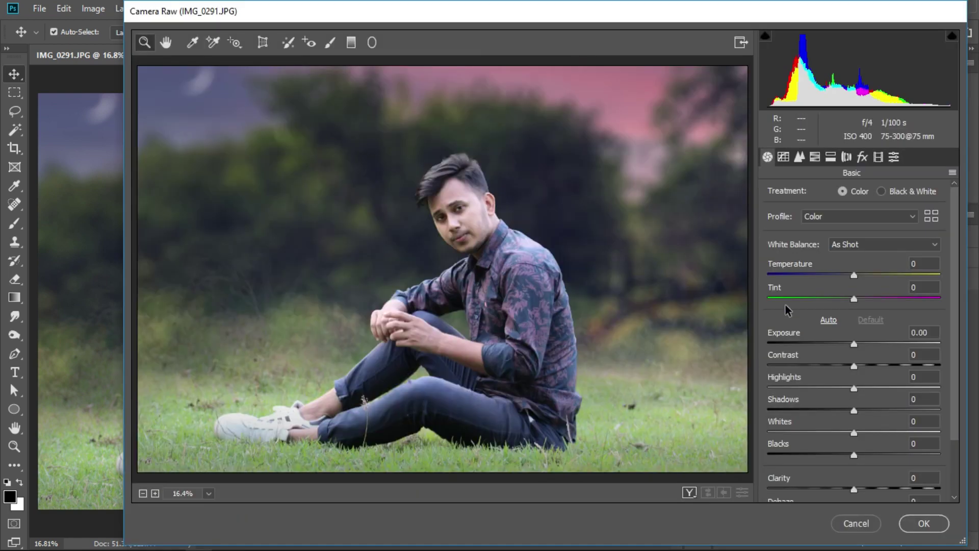
{"action": "scroll", "coordinate": [840, 276], "scroll_direction": "down", "scroll_amount": 3}
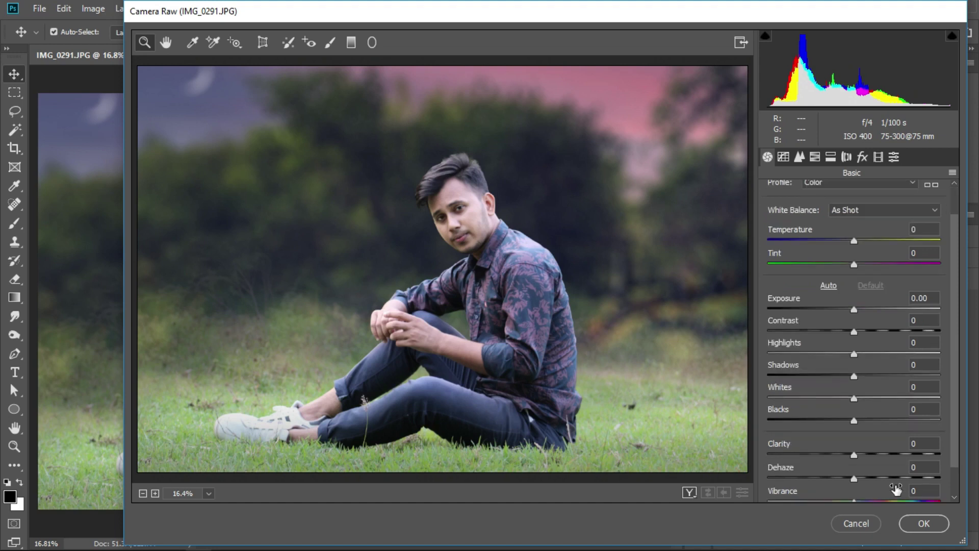
{"action": "key", "text": "Up"}
{"action": "key", "text": "Up"}
{"action": "key", "text": "Up"}
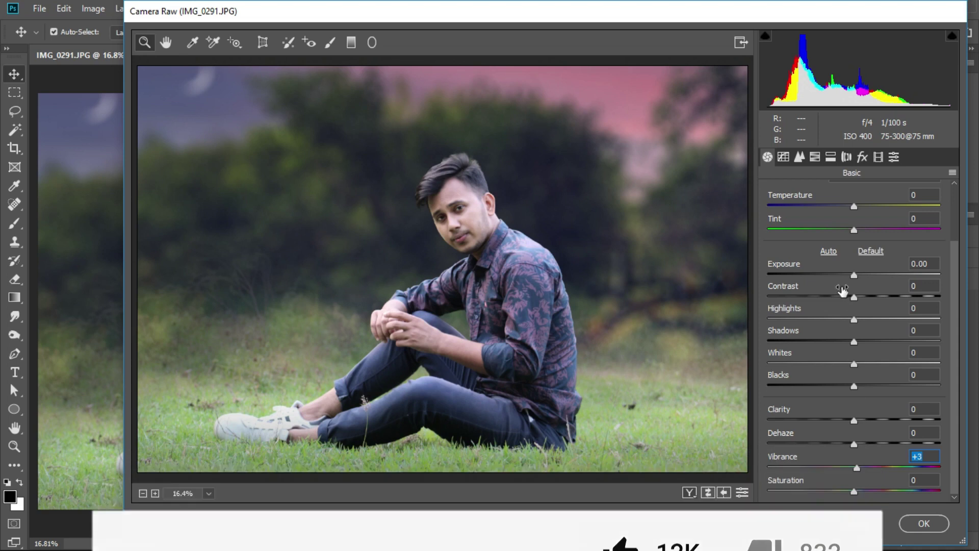
{"action": "left_click", "coordinate": [855, 207]}
{"action": "key", "text": "Down"}
{"action": "key", "text": "Down"}
{"action": "key", "text": "Down"}
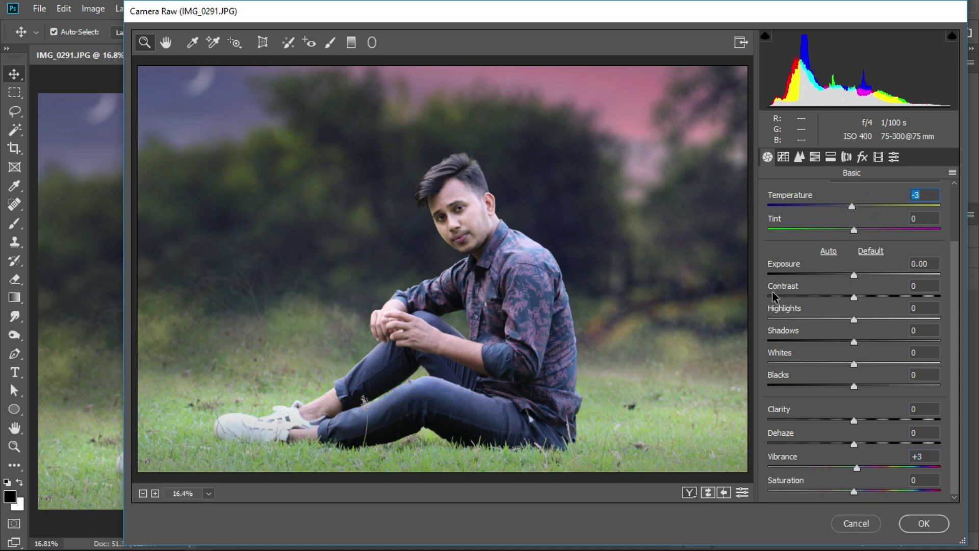
In HSL Hue, shift Greens toward yellow and nudge the Yellows and Oranges hues
{"action": "left_click", "coordinate": [815, 157]}
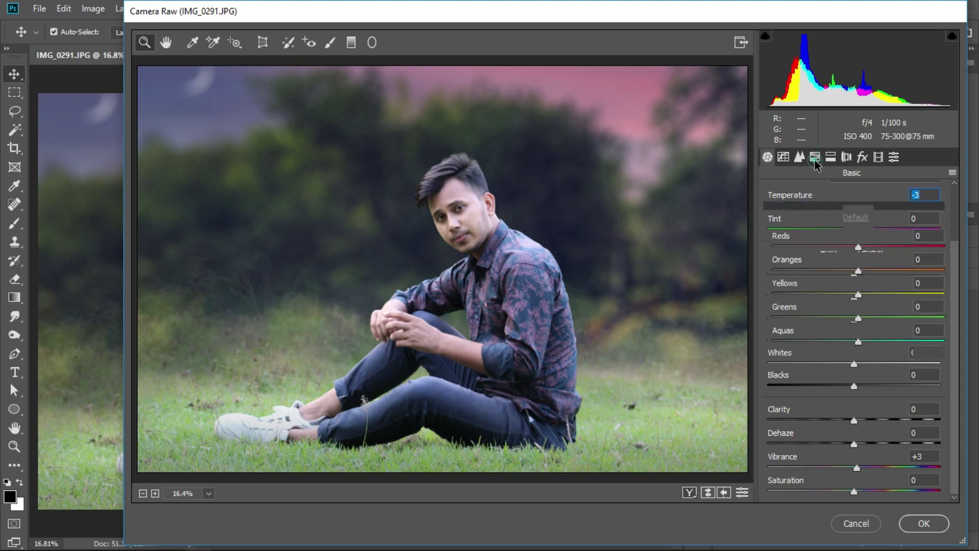
{"action": "left_click", "coordinate": [782, 199]}
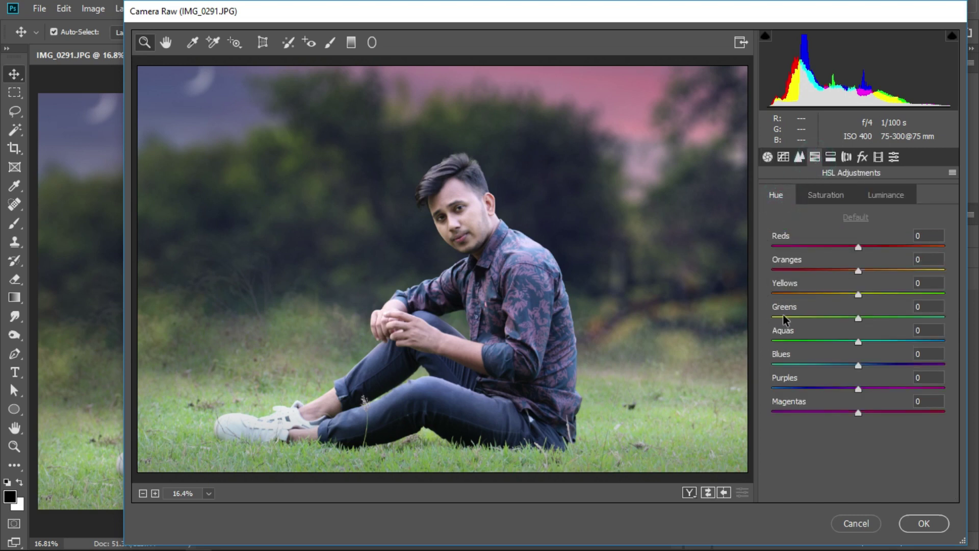
{"action": "left_click_drag", "start_coordinate": [857, 319], "coordinate": [807, 321]}
{"action": "left_click_drag", "start_coordinate": [858, 294], "coordinate": [865, 294]}
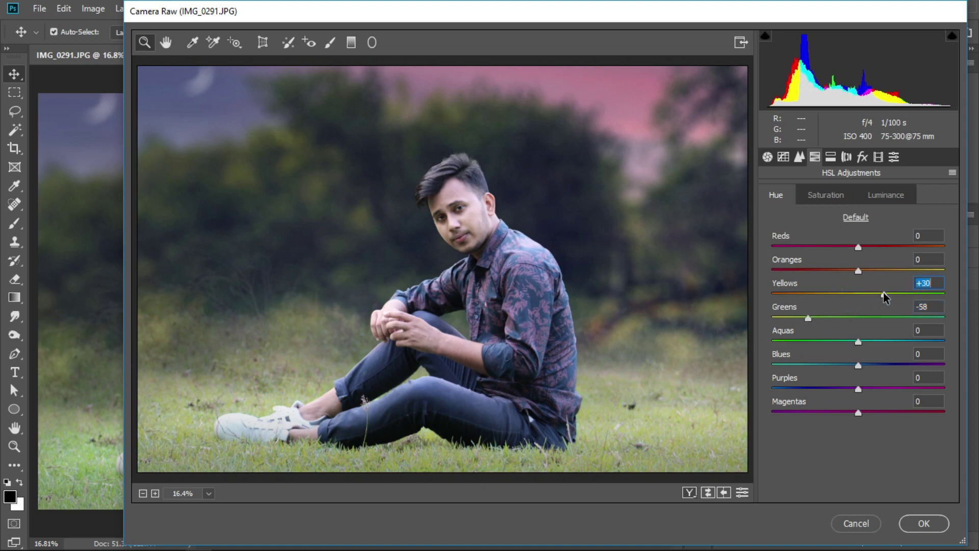
{"action": "left_click_drag", "start_coordinate": [859, 270], "coordinate": [856, 271]}
Raise Greens saturation to +58 and Yellows to +35, and darken Greens luminance to -14
{"action": "left_click", "coordinate": [842, 195]}
{"action": "left_click_drag", "start_coordinate": [858, 315], "coordinate": [909, 325]}
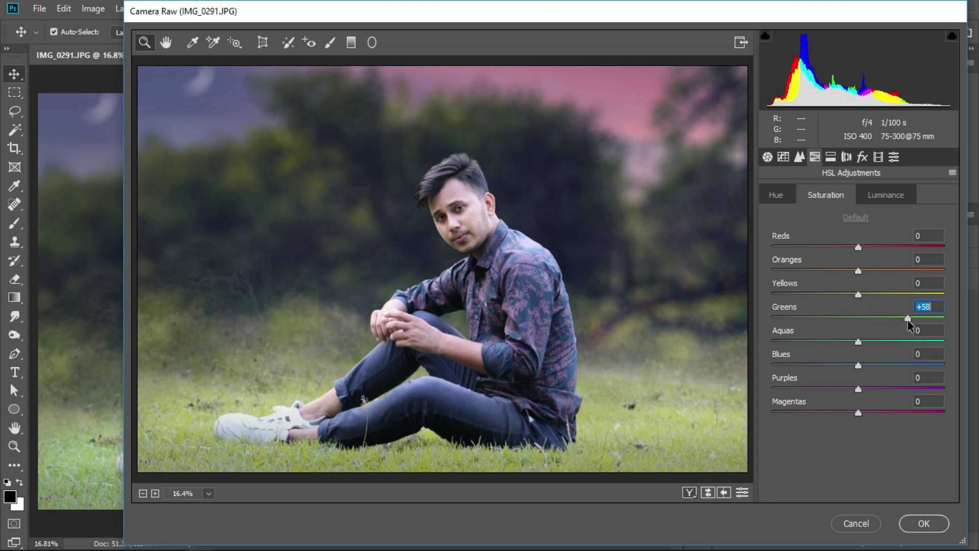
{"action": "left_click_drag", "start_coordinate": [858, 295], "coordinate": [886, 296]}
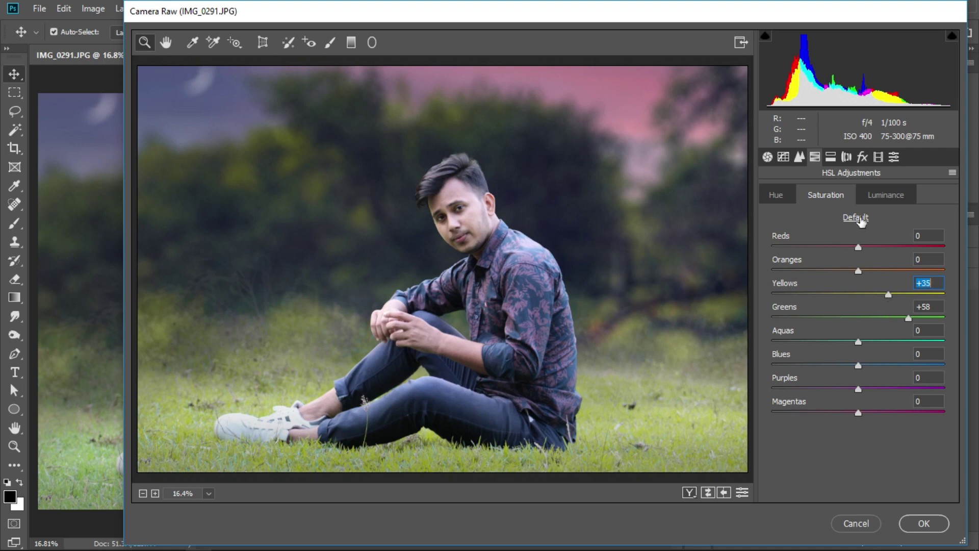
{"action": "left_click", "coordinate": [870, 195]}
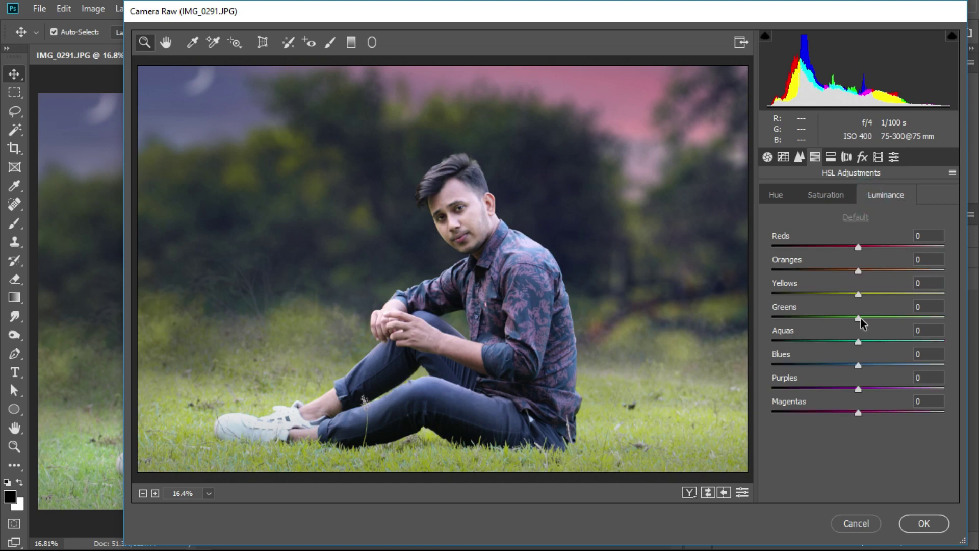
{"action": "left_click_drag", "start_coordinate": [861, 318], "coordinate": [849, 319]}
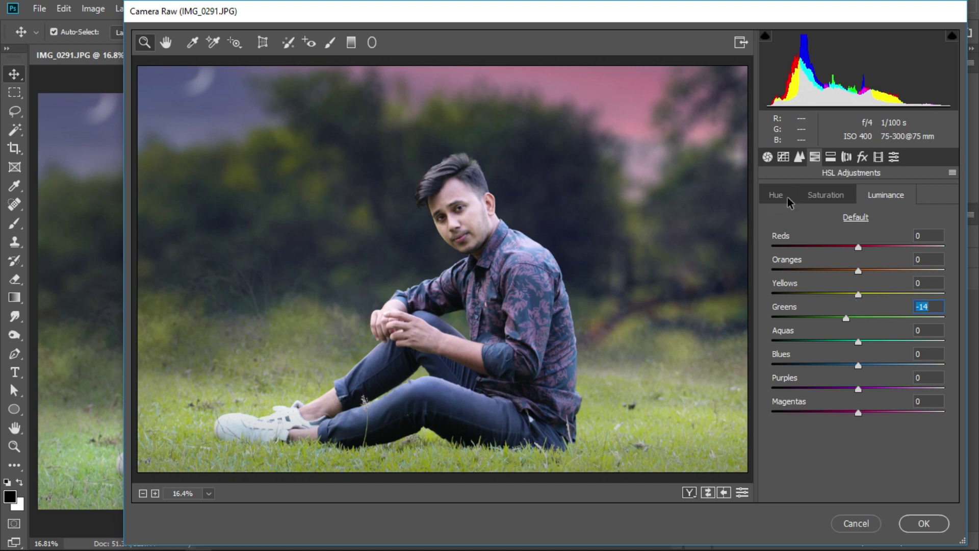
Calibrate Shadows Tint -5, Green Primary Hue -30, Blue Primary Hue -8, then apply the Camera Raw grade
{"action": "left_click", "coordinate": [878, 156]}
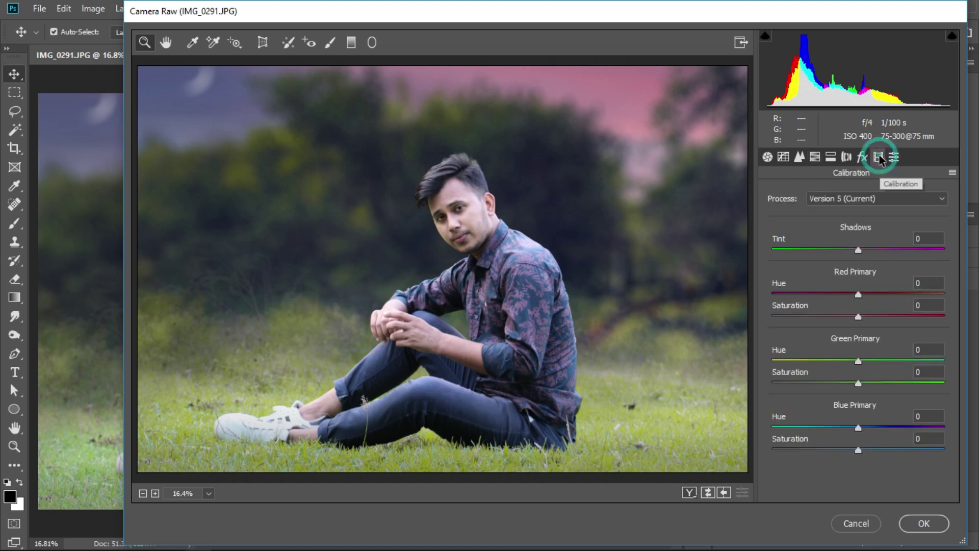
{"action": "mouse_move", "coordinate": [858, 361]}
{"action": "left_mouse_down"}
{"action": "mouse_move", "coordinate": [837, 361]}
{"action": "mouse_move", "coordinate": [868, 383]}
{"action": "mouse_move", "coordinate": [861, 385]}
{"action": "left_mouse_up"}
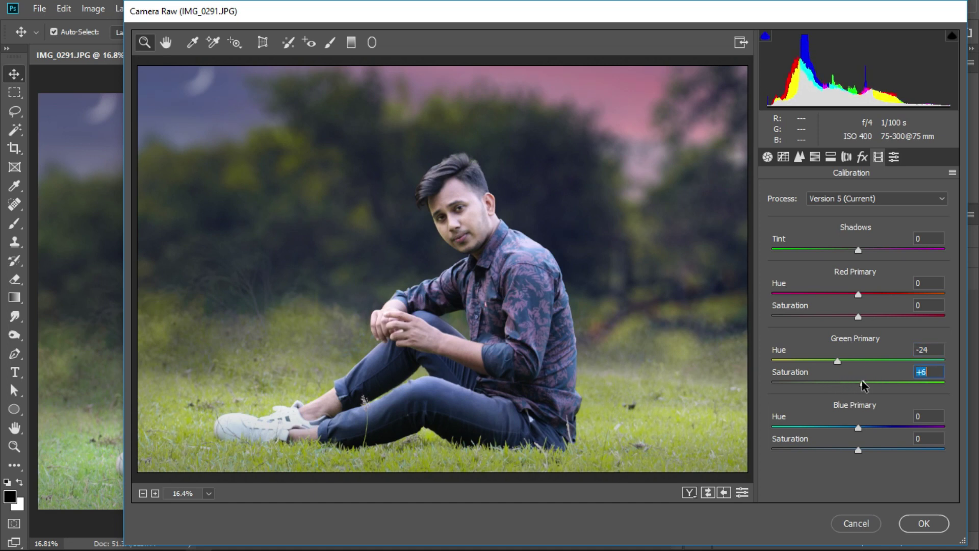
{"action": "left_click_drag", "start_coordinate": [855, 249], "coordinate": [852, 252]}
{"action": "left_click_drag", "start_coordinate": [859, 428], "coordinate": [864, 451]}
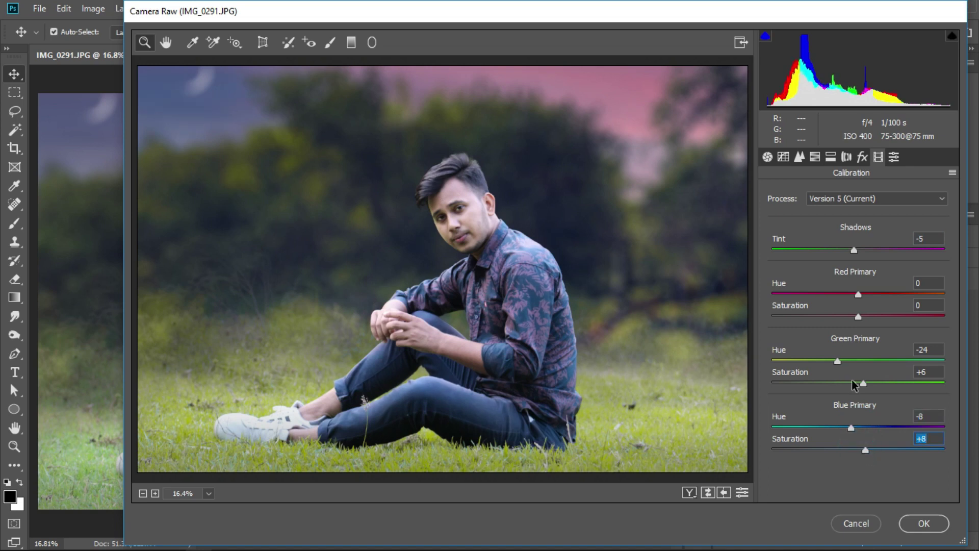
{"action": "left_click", "coordinate": [839, 361]}
{"action": "left_click_drag", "start_coordinate": [839, 364], "coordinate": [835, 366]}
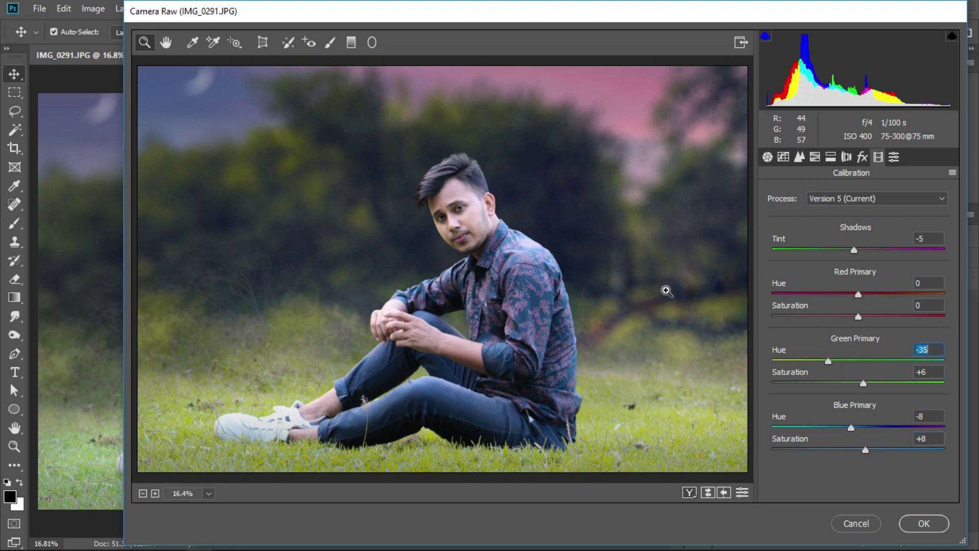
{"action": "left_click", "coordinate": [910, 525]}
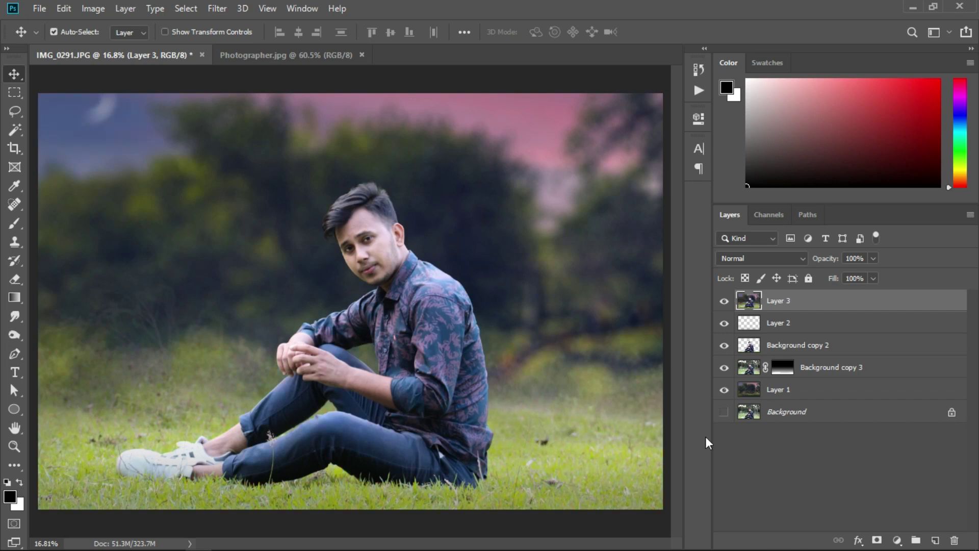
Add a Color Lookup adjustment layer using the Natural Pop LUT
{"action": "left_click", "coordinate": [896, 540]}
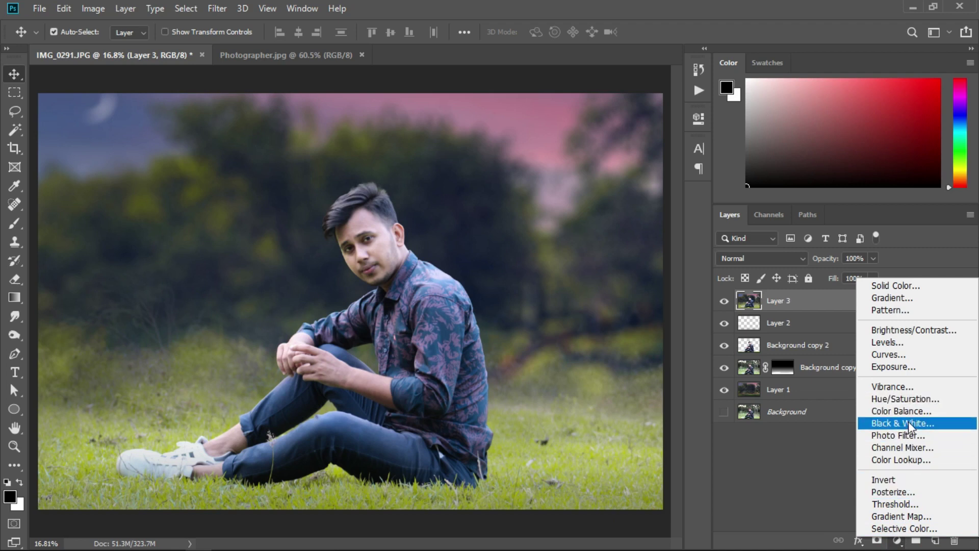
{"action": "left_click", "coordinate": [904, 458]}
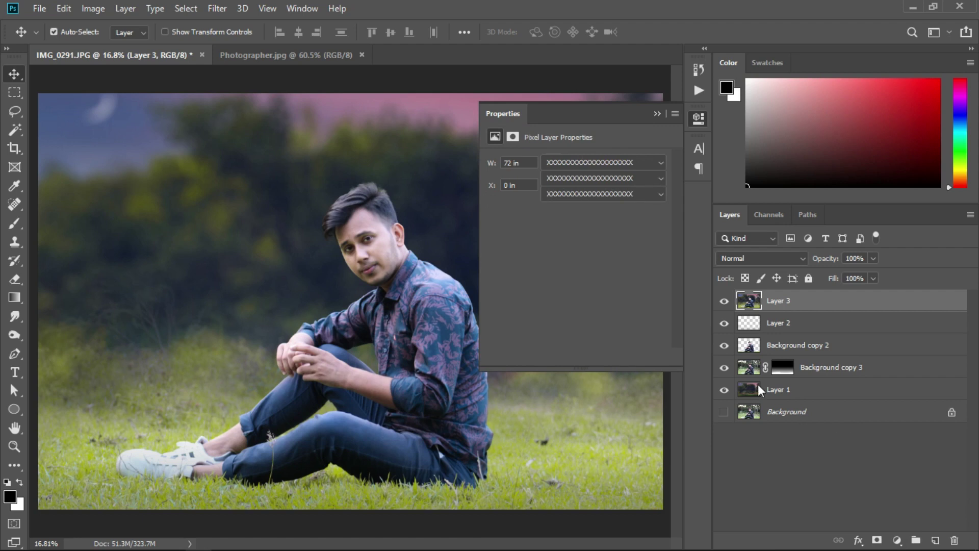
{"action": "left_click", "coordinate": [619, 163]}
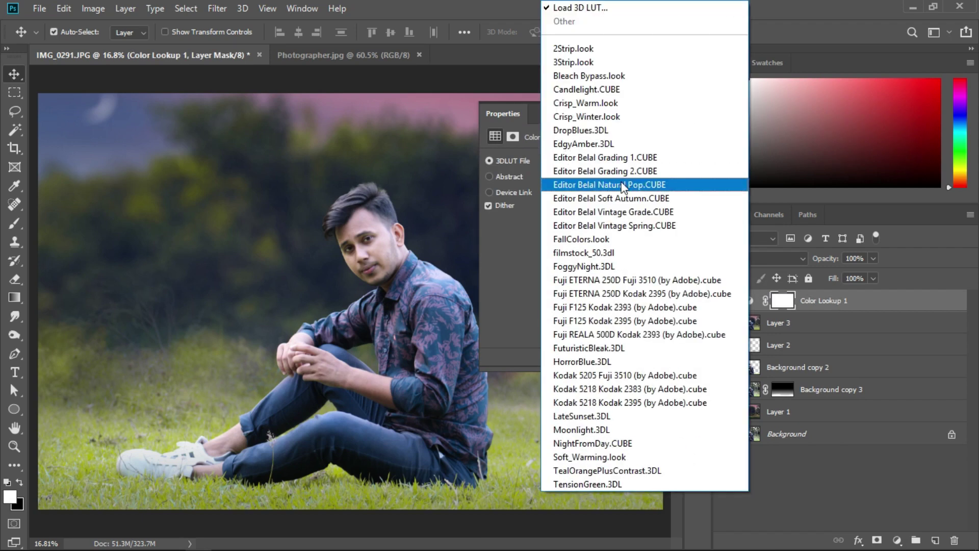
{"action": "left_click", "coordinate": [621, 183]}
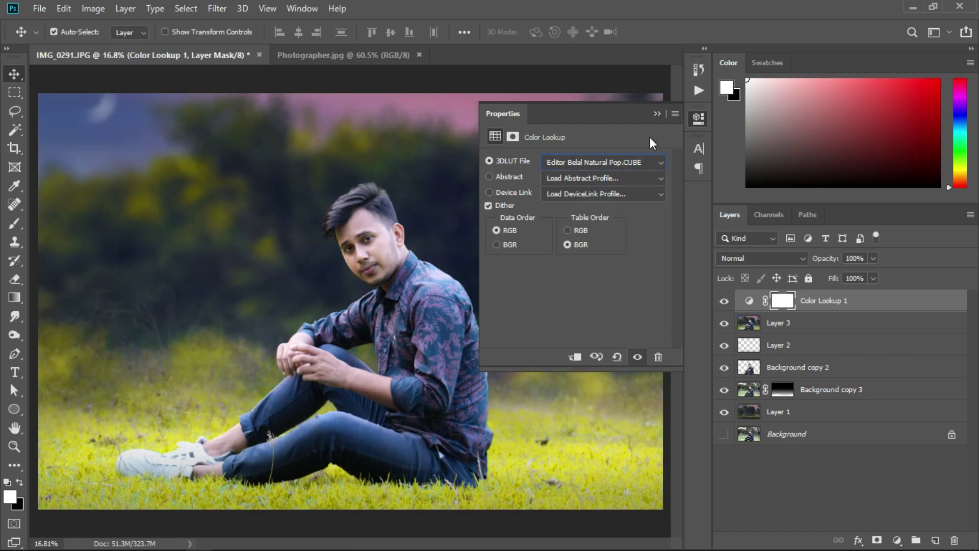
{"action": "left_click", "coordinate": [656, 113]}
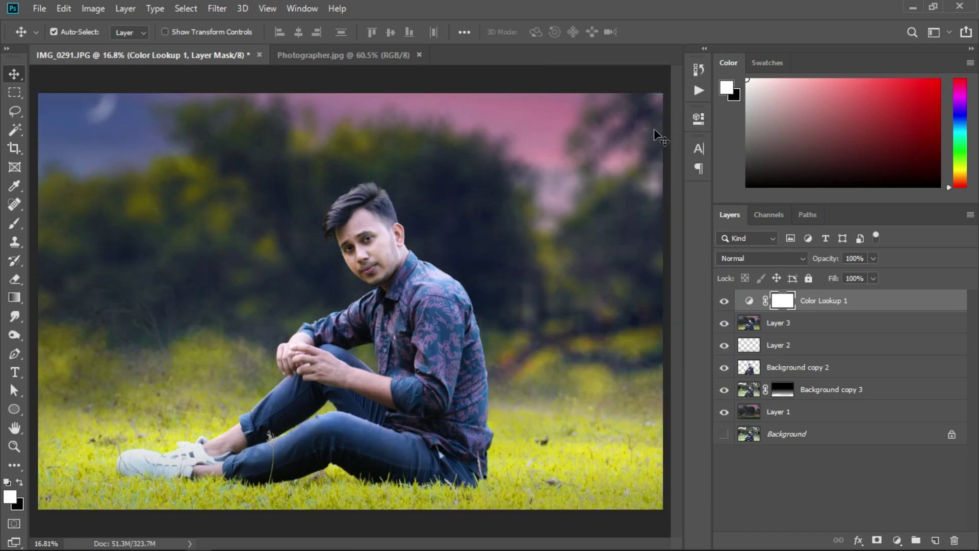
Reduce the Color Lookup layer to 22% opacity and toggle it to compare
{"action": "left_click", "coordinate": [850, 301]}
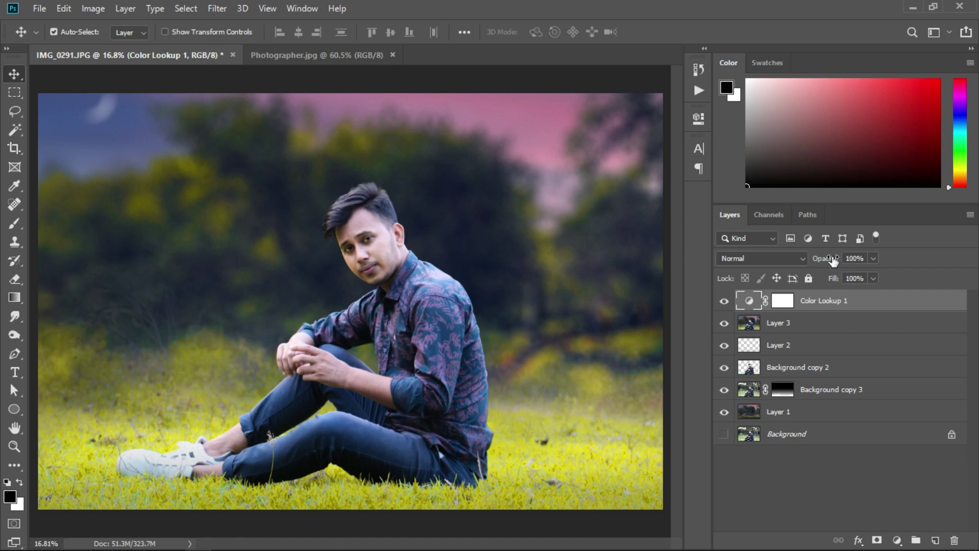
{"action": "left_click", "coordinate": [871, 259]}
{"action": "left_click_drag", "start_coordinate": [873, 274], "coordinate": [822, 272]}
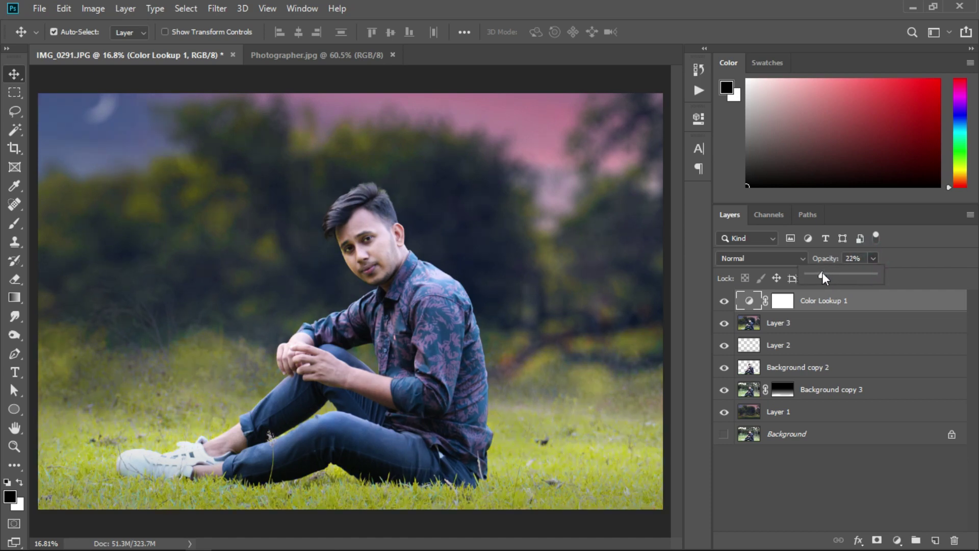
{"action": "left_click", "coordinate": [721, 303]}
{"action": "left_click", "coordinate": [718, 304]}
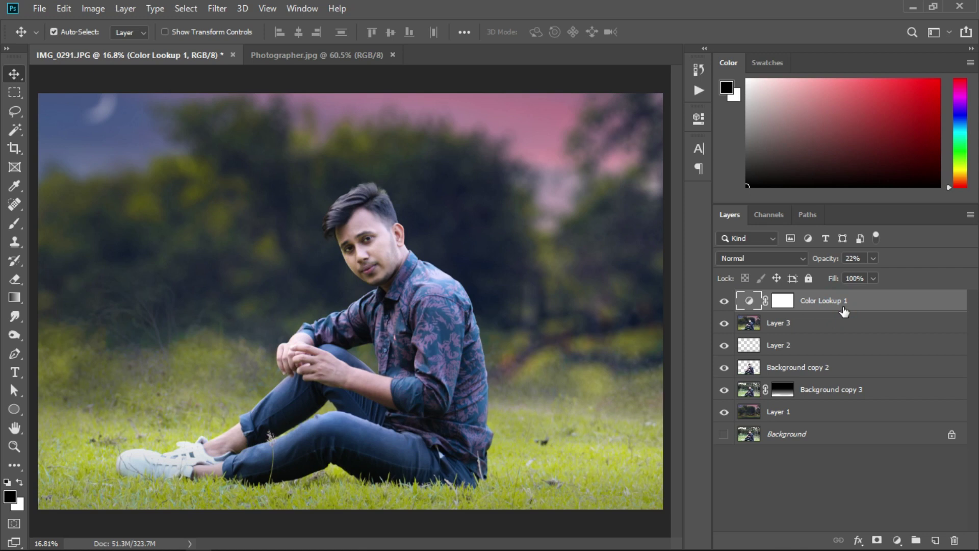
{"action": "scroll", "coordinate": [541, 375], "scroll_direction": "down", "scroll_amount": 2}
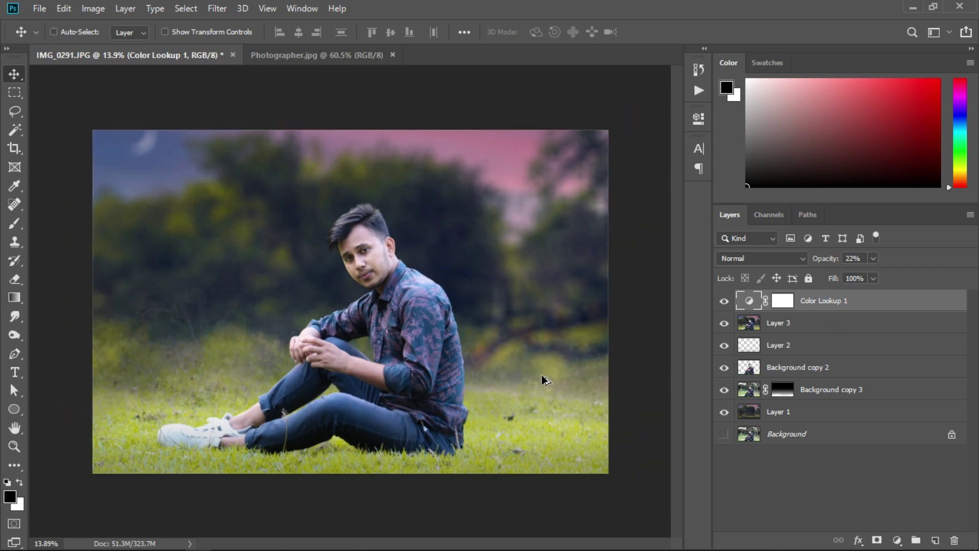
{"action": "scroll", "coordinate": [542, 375], "scroll_direction": "up", "scroll_amount": 1}
{"action": "scroll", "coordinate": [544, 380], "scroll_direction": "up", "scroll_amount": 1}
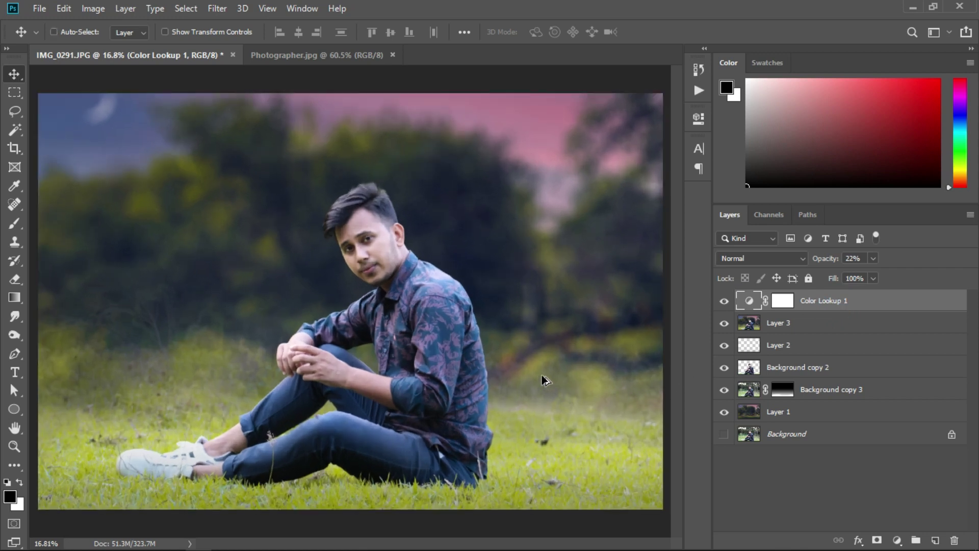
{"action": "key", "text": "ctrl"}
Create Layer 4, Apply Image the merged composite with Multiply blending, and show the Actions panel
{"action": "left_click", "coordinate": [934, 540]}
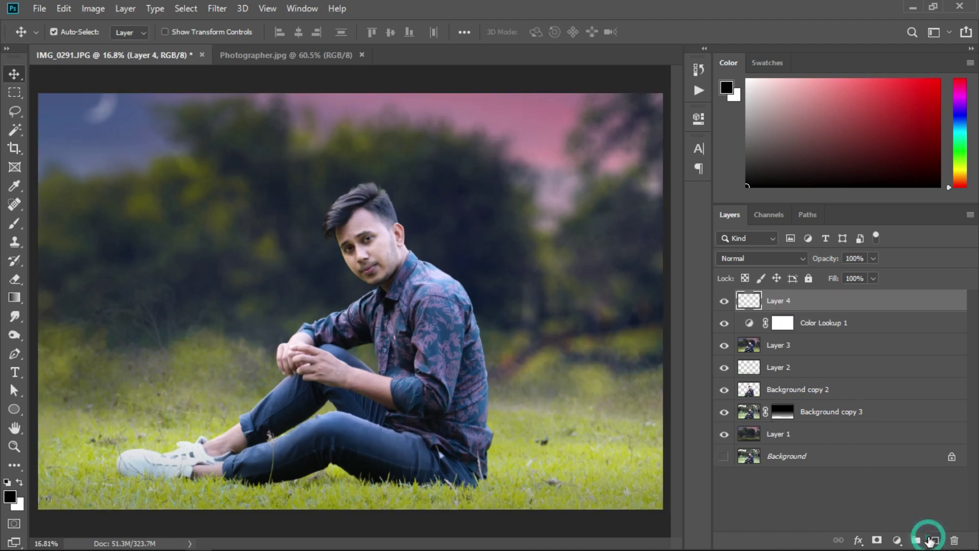
{"action": "left_click", "coordinate": [93, 8]}
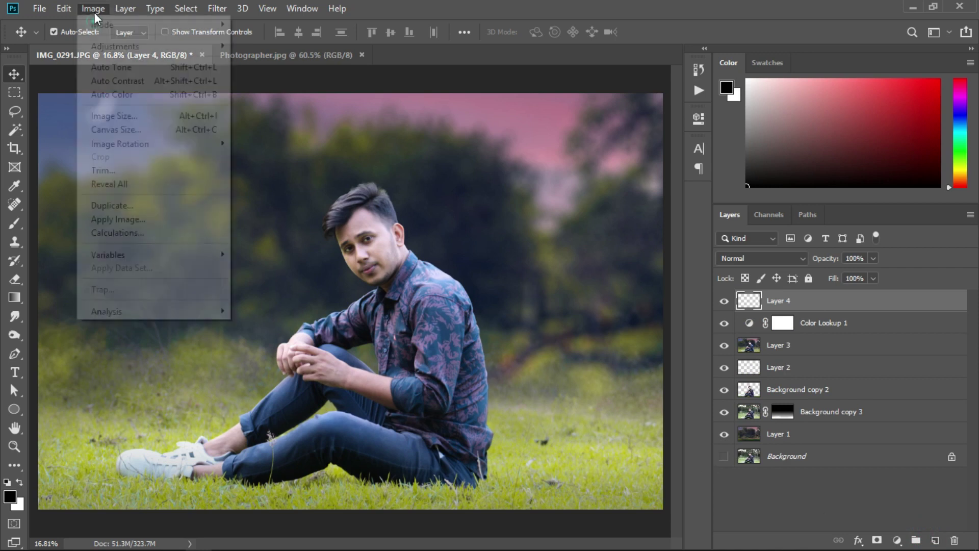
{"action": "left_click", "coordinate": [137, 223]}
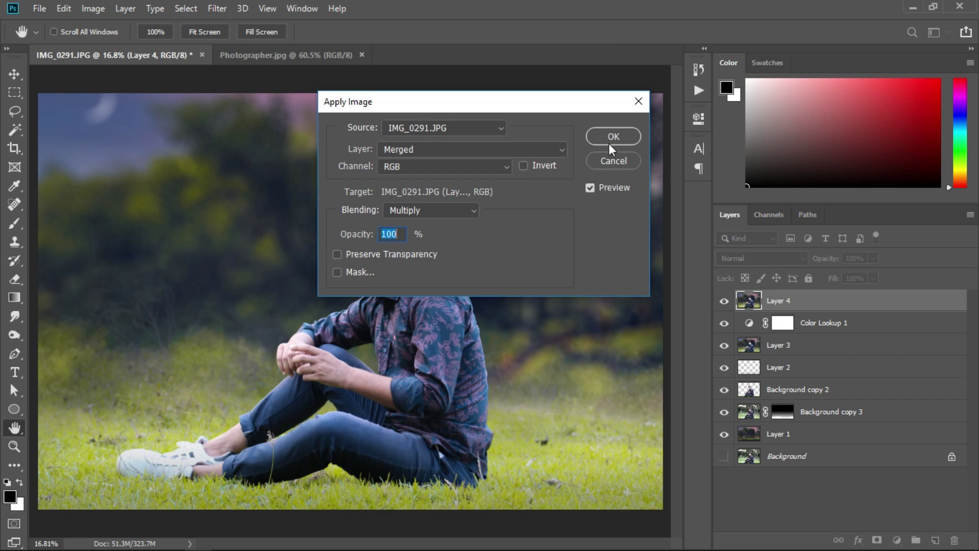
{"action": "left_click", "coordinate": [609, 143]}
{"action": "left_click", "coordinate": [849, 303]}
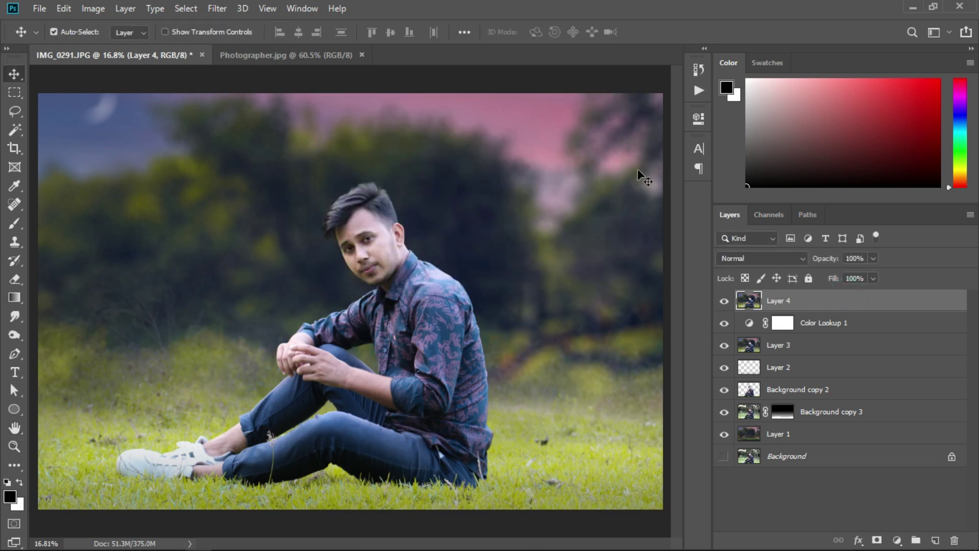
{"action": "left_click", "coordinate": [693, 91]}
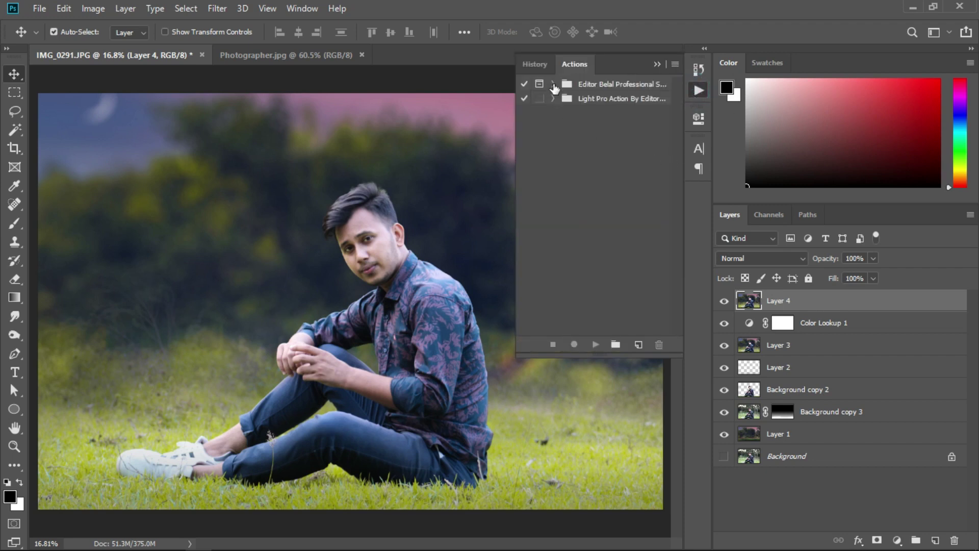
Play the Skin Softening action and set its High Pass radius to about 6
{"action": "left_click", "coordinate": [553, 84]}
{"action": "left_click", "coordinate": [597, 102]}
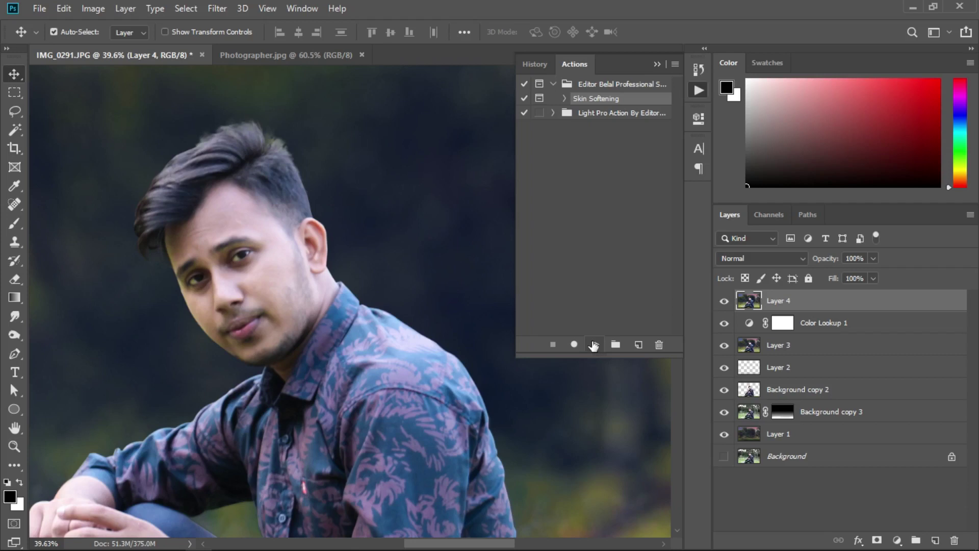
{"action": "left_click", "coordinate": [592, 345]}
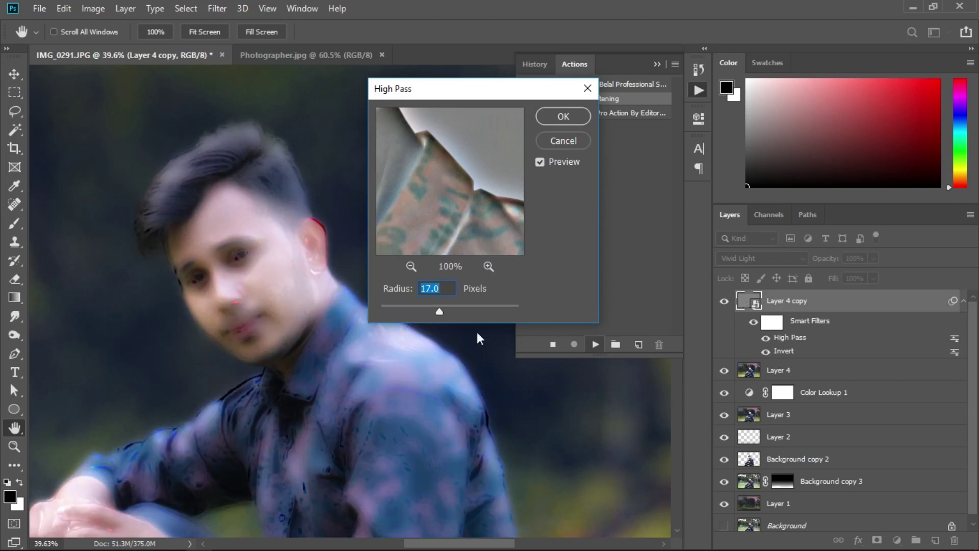
{"action": "left_click", "coordinate": [429, 310]}
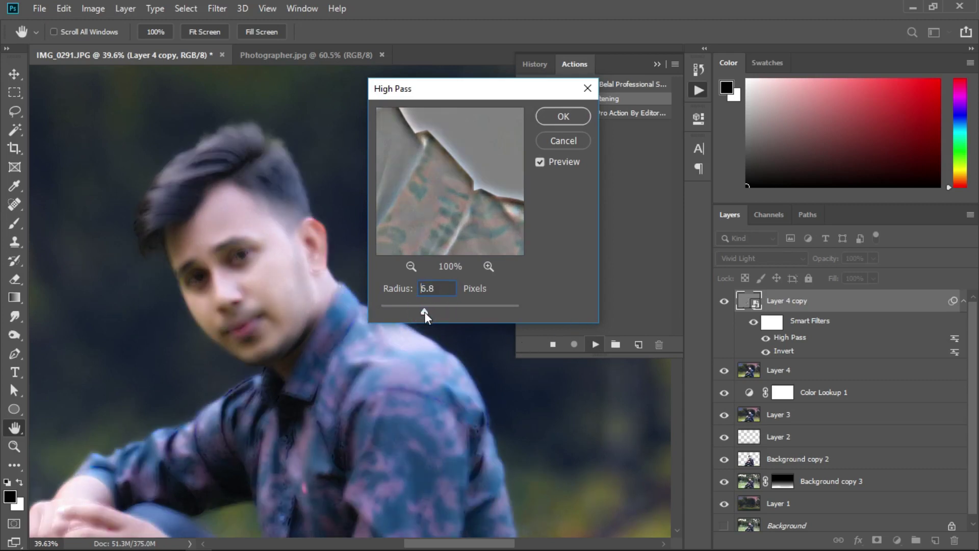
{"action": "left_click_drag", "start_coordinate": [424, 311], "coordinate": [424, 311]}
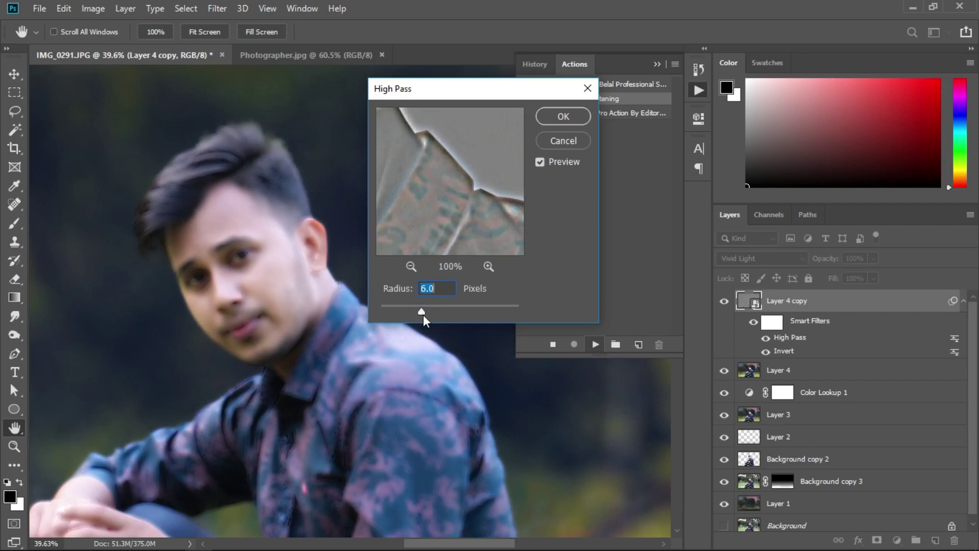
{"action": "left_click", "coordinate": [576, 116]}
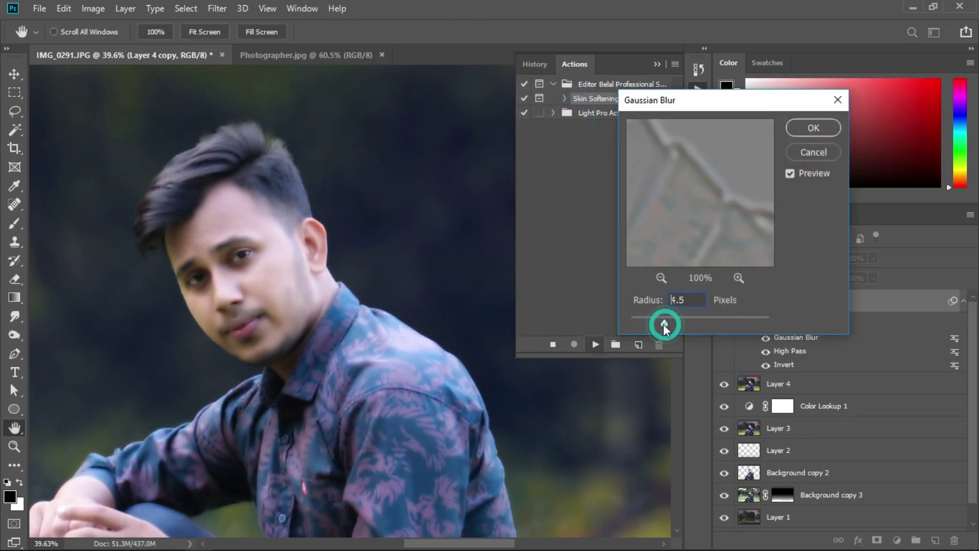
Lower the action's Gaussian Blur to about 2.4 to finish, then zoom in and set brush size 100
{"action": "mouse_move", "coordinate": [650, 323]}
{"action": "left_mouse_down"}
{"action": "mouse_move", "coordinate": [639, 324]}
{"action": "mouse_move", "coordinate": [647, 322]}
{"action": "left_mouse_up"}
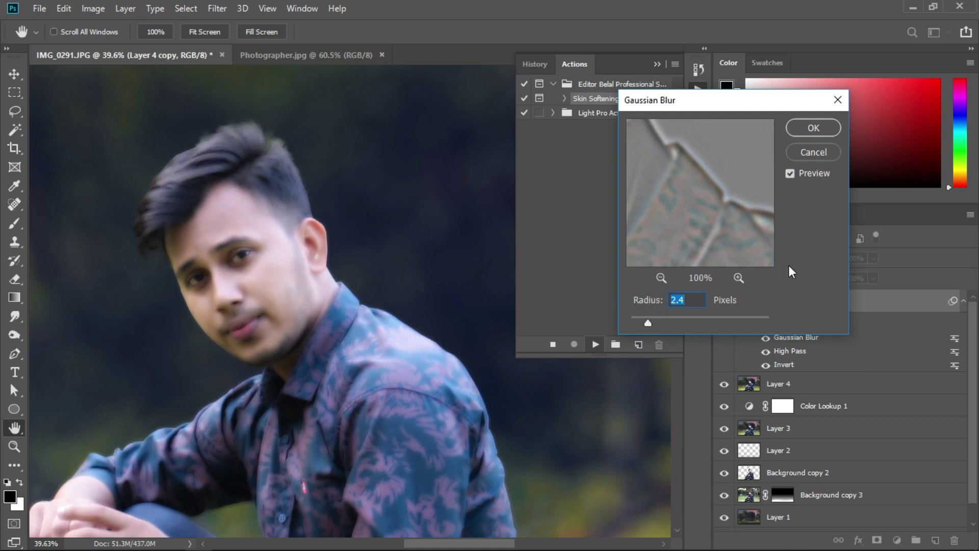
{"action": "left_click", "coordinate": [809, 130]}
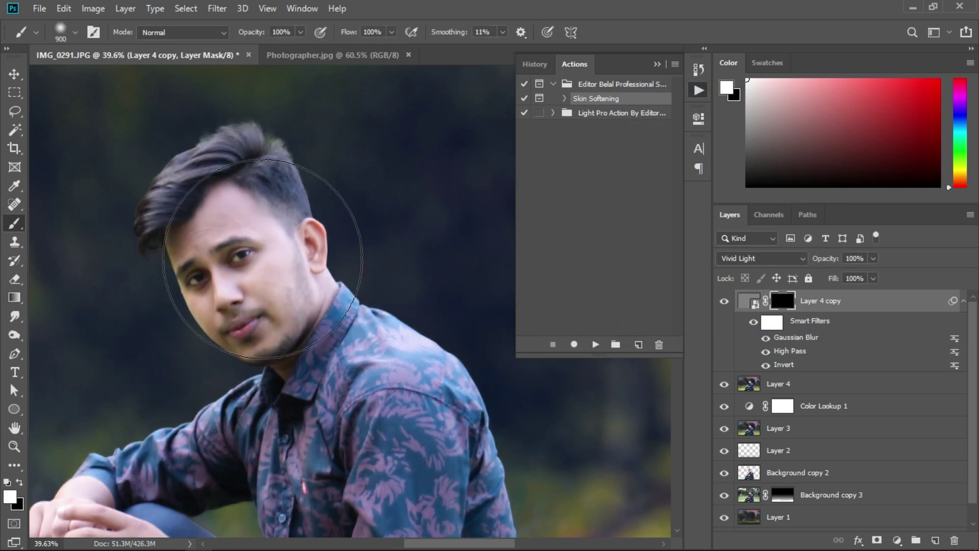
{"action": "scroll", "coordinate": [261, 255], "scroll_direction": "up", "scroll_amount": 1}
{"action": "scroll", "coordinate": [261, 255], "scroll_direction": "up", "scroll_amount": 1}
{"action": "scroll", "coordinate": [261, 255], "scroll_direction": "up", "scroll_amount": 1}
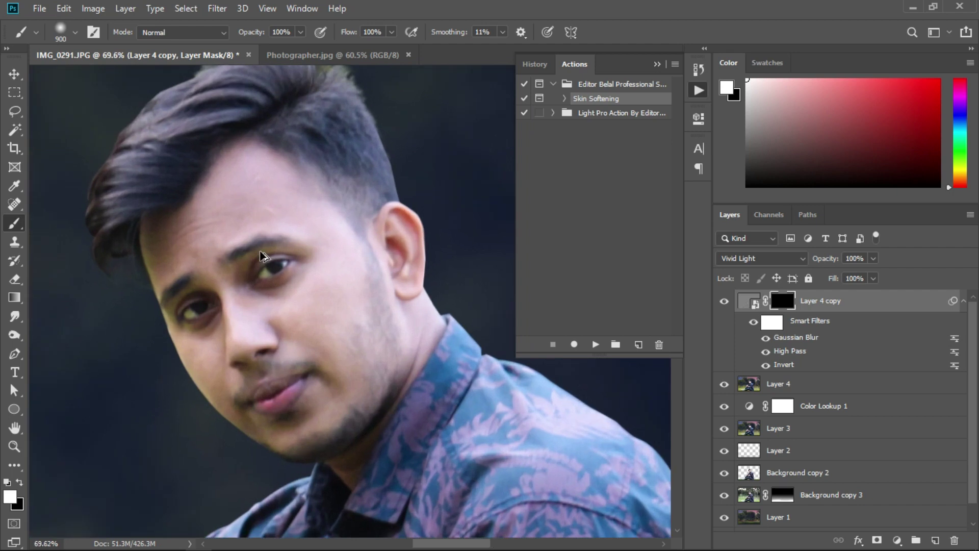
{"action": "key", "text": "bracketleft"}
{"action": "key", "text": "bracketleft"}
{"action": "key", "text": "bracketleft"}
{"action": "key", "text": "bracketleft"}
{"action": "key", "text": "bracketright"}
{"action": "key", "text": "bracketright"}
{"action": "key", "text": "bracketright"}
{"action": "key", "text": "bracketright"}
Paint the softening onto the forehead and near the left eyebrow in Layer 4 copy's mask
{"action": "left_click", "coordinate": [657, 64]}
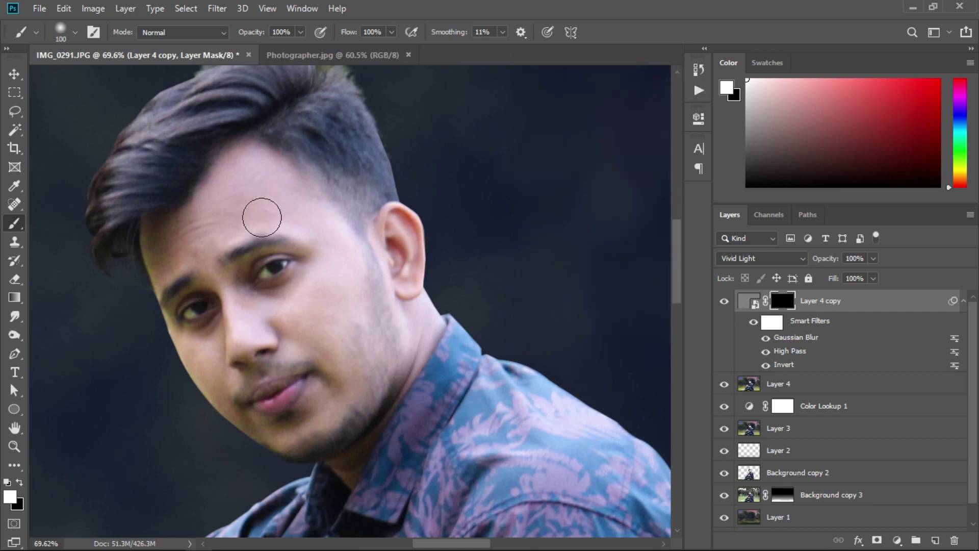
{"action": "mouse_move", "coordinate": [259, 198]}
{"action": "left_mouse_down"}
{"action": "mouse_move", "coordinate": [240, 201]}
{"action": "mouse_move", "coordinate": [284, 203]}
{"action": "left_mouse_up"}
{"action": "key", "text": "["}
{"action": "key", "text": "["}
{"action": "key", "text": "["}
{"action": "scroll", "coordinate": [286, 245], "scroll_direction": "up", "scroll_amount": 3}
{"action": "left_click", "coordinate": [281, 234]}
{"action": "left_click", "coordinate": [142, 274]}
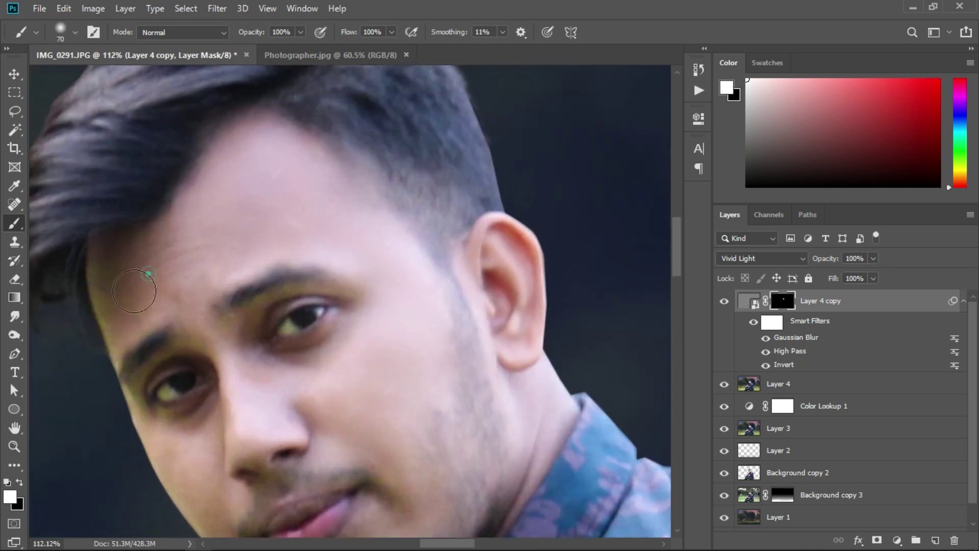
{"action": "scroll", "coordinate": [246, 348], "scroll_direction": "down", "scroll_amount": 3}
With a 40 px brush, paint softening over the cheeks, eye, forehead, ear and neck
{"action": "key", "text": "["}
{"action": "key", "text": "["}
{"action": "key", "text": "["}
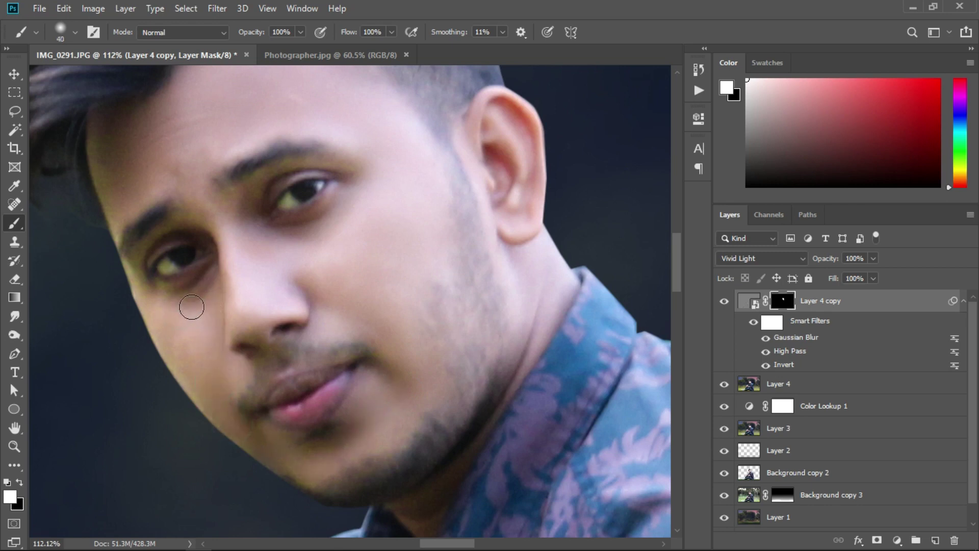
{"action": "left_click_drag", "start_coordinate": [255, 290], "coordinate": [271, 292]}
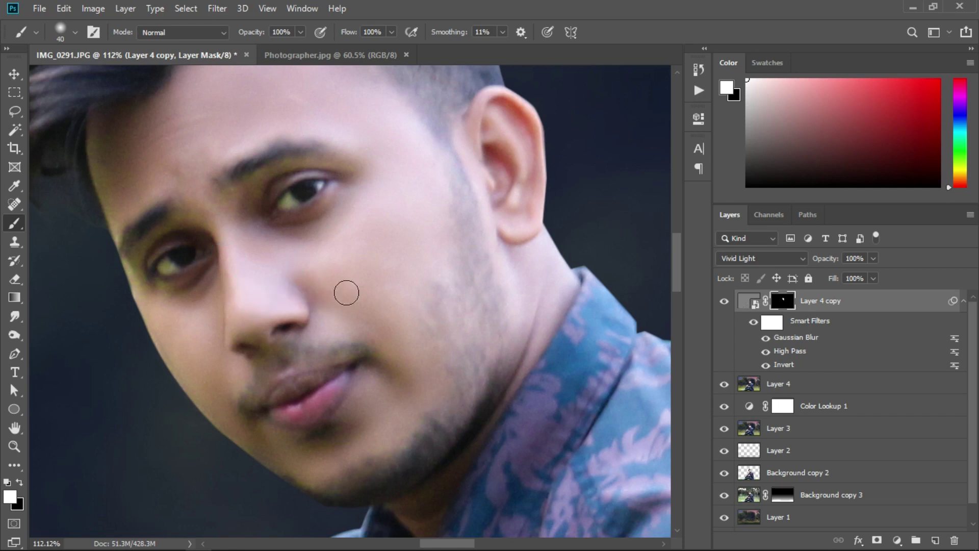
{"action": "left_click_drag", "start_coordinate": [370, 132], "coordinate": [321, 121]}
{"action": "left_click", "coordinate": [201, 181]}
{"action": "left_click", "coordinate": [198, 228]}
{"action": "left_click", "coordinate": [193, 297]}
{"action": "mouse_move", "coordinate": [536, 131]}
{"action": "left_mouse_down"}
{"action": "mouse_move", "coordinate": [509, 225]}
{"action": "mouse_move", "coordinate": [546, 317]}
{"action": "left_mouse_up"}
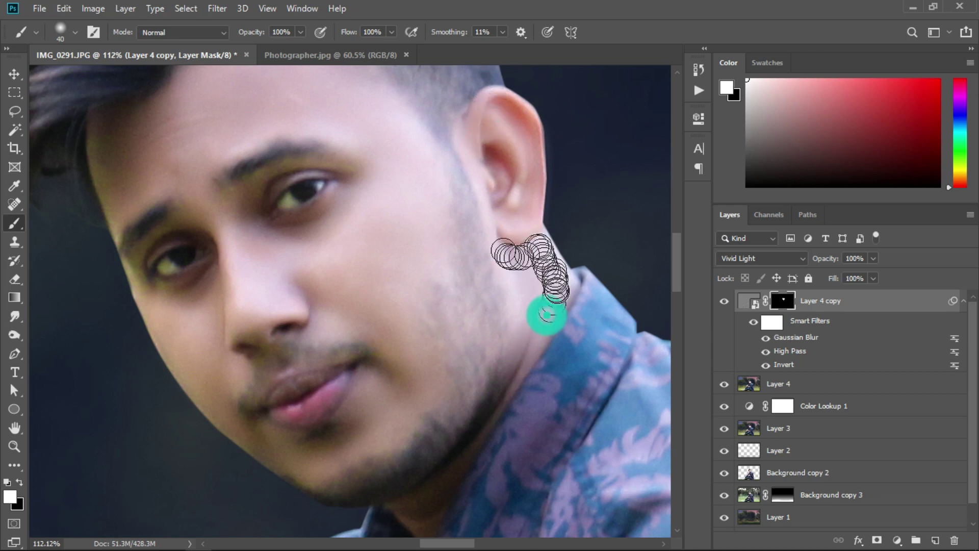
Zoom out and reselect Layer 4 copy's mask with white foreground and a 60 px brush
{"action": "scroll", "coordinate": [456, 438], "scroll_direction": "down", "scroll_amount": 3}
{"action": "scroll", "coordinate": [456, 438], "scroll_direction": "down", "scroll_amount": 1}
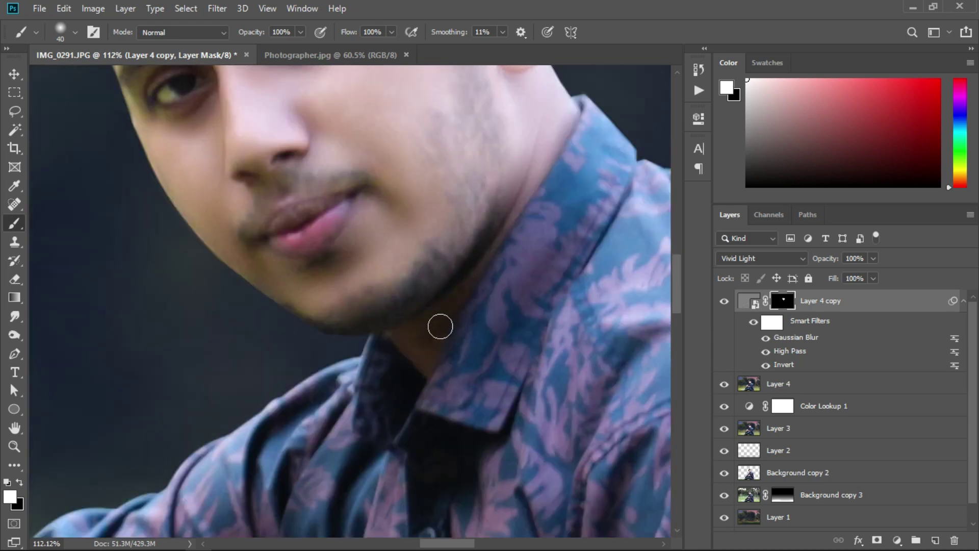
{"action": "scroll", "coordinate": [418, 378], "scroll_direction": "down", "scroll_amount": 3}
{"action": "key", "text": "x"}
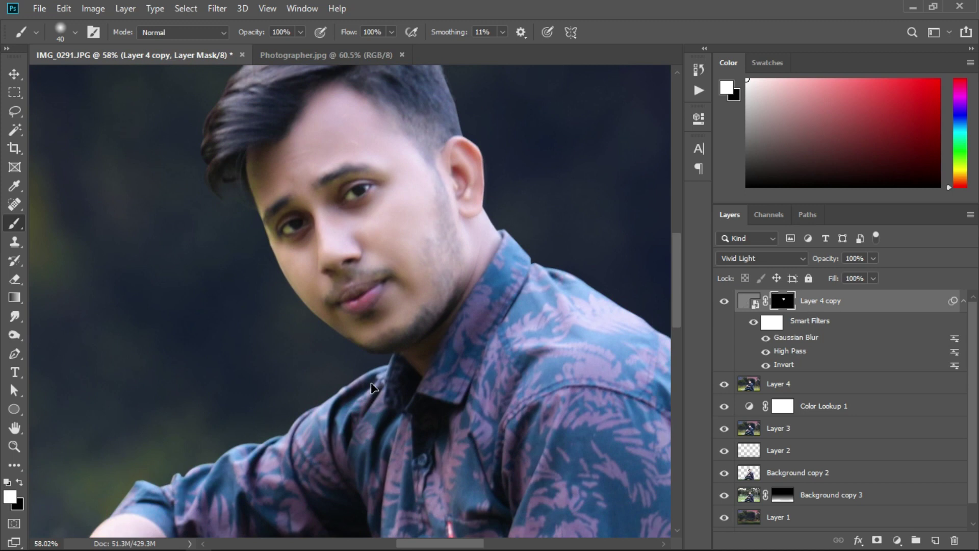
{"action": "key", "text": "alt+bracketleft"}
{"action": "left_click", "coordinate": [782, 301]}
{"action": "key", "text": "x"}
{"action": "scroll", "coordinate": [426, 349], "scroll_direction": "down", "scroll_amount": 5}
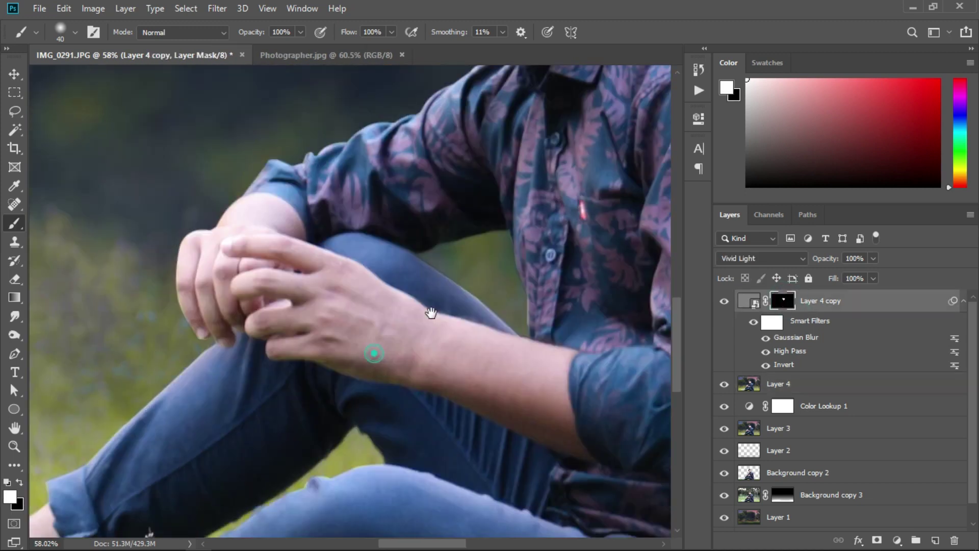
{"action": "scroll", "coordinate": [418, 387], "scroll_direction": "up", "scroll_amount": 1}
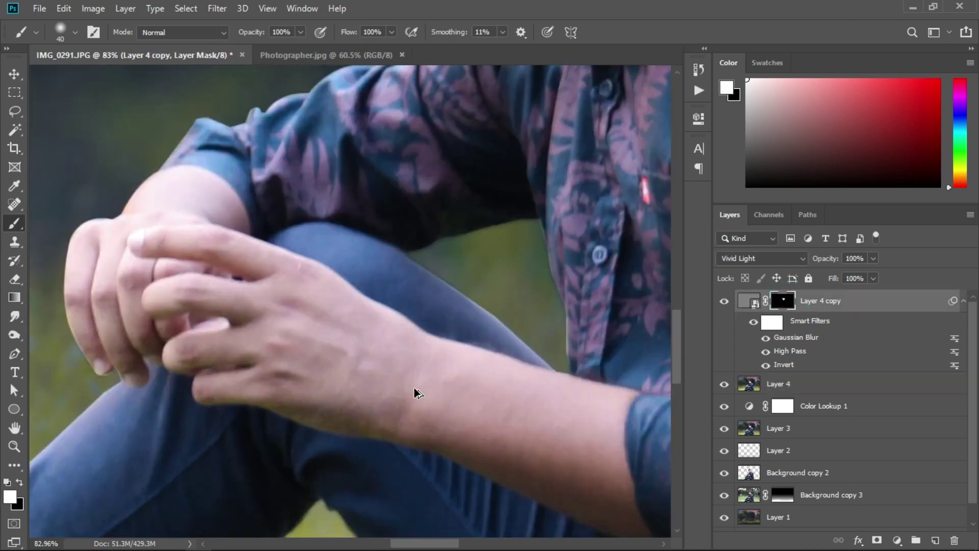
{"action": "scroll", "coordinate": [423, 395], "scroll_direction": "up", "scroll_amount": 1}
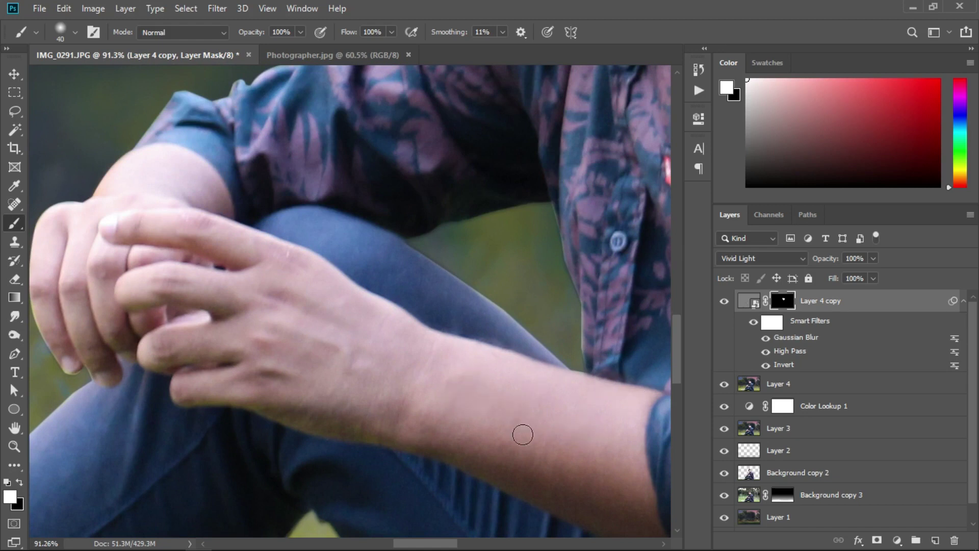
{"action": "key", "text": "bracketright"}
{"action": "key", "text": "bracketright"}
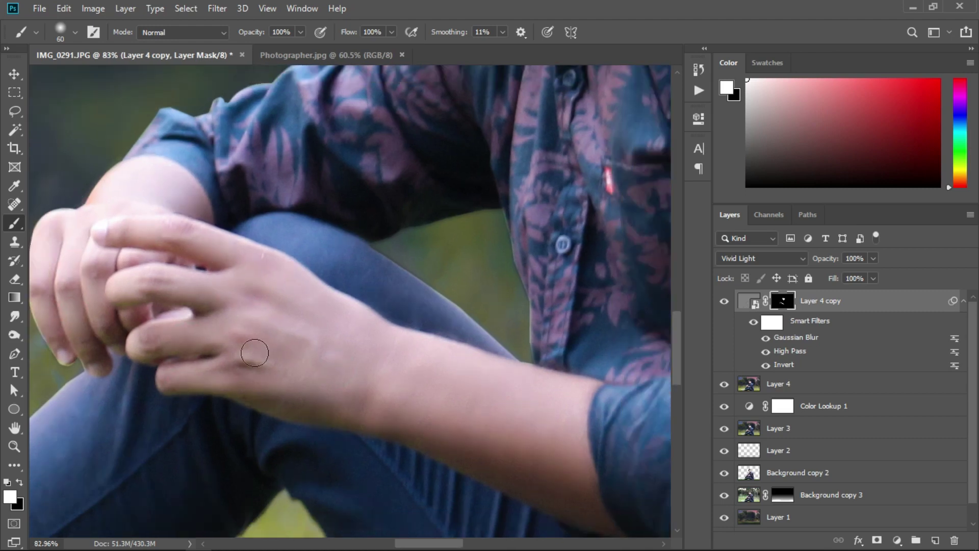
Adjust brush opacity, dab softening beside the lower lip with a 15 px brush, and fit the photo
{"action": "left_click_drag", "start_coordinate": [214, 339], "coordinate": [362, 234]}
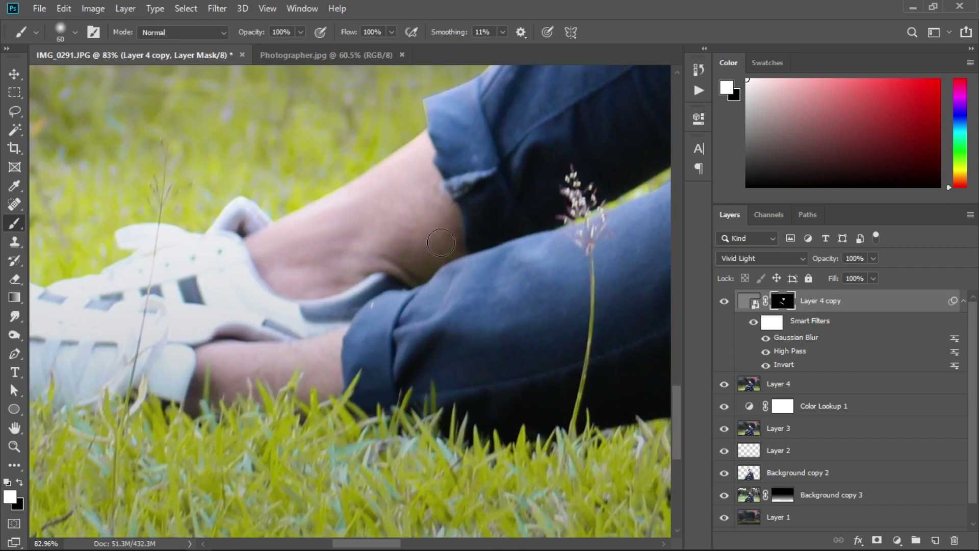
{"action": "scroll", "coordinate": [268, 369], "scroll_direction": "down", "scroll_amount": 3}
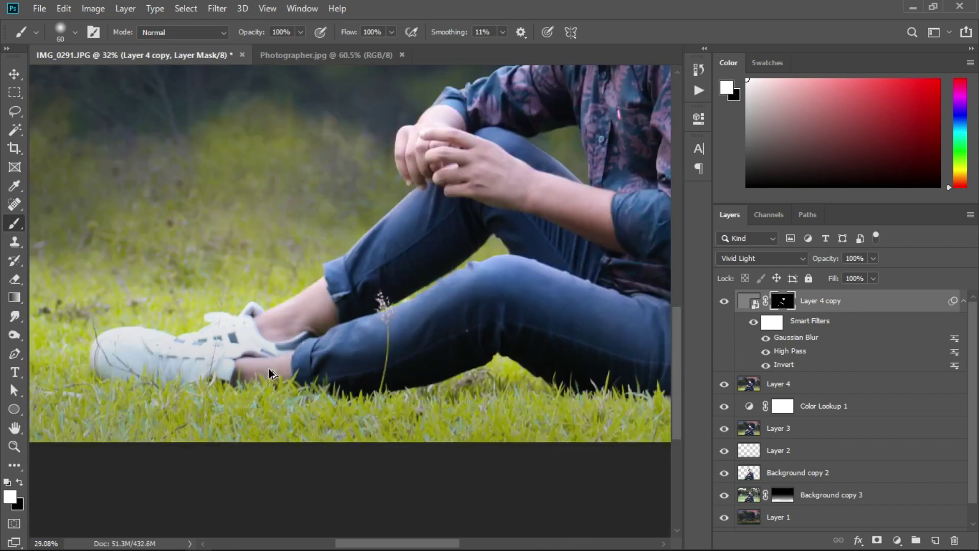
{"action": "scroll", "coordinate": [268, 255], "scroll_direction": "up", "scroll_amount": 5}
{"action": "key", "text": "0"}
{"action": "key", "text": "6"}
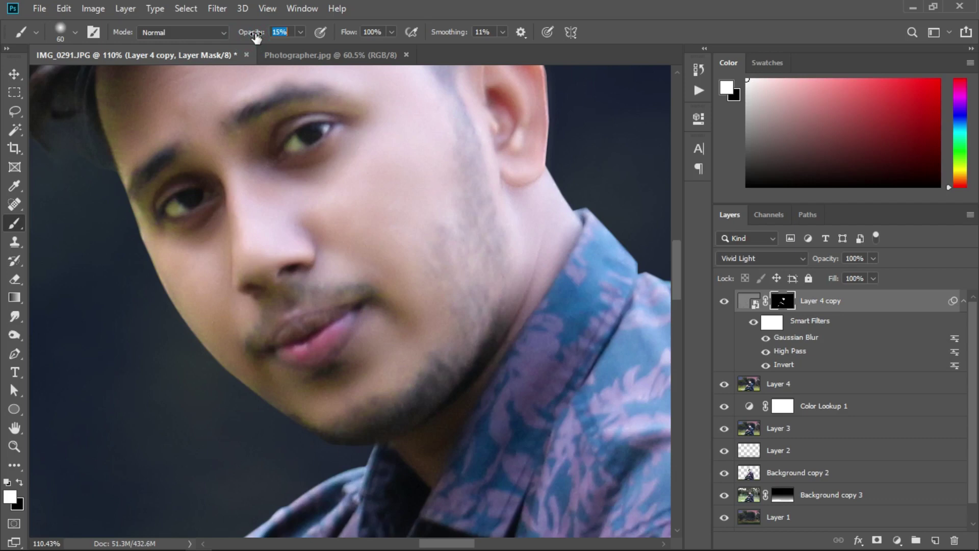
{"action": "scroll", "coordinate": [268, 255], "scroll_direction": "up", "scroll_amount": 3}
{"action": "left_click_drag", "start_coordinate": [249, 32], "coordinate": [378, 38]}
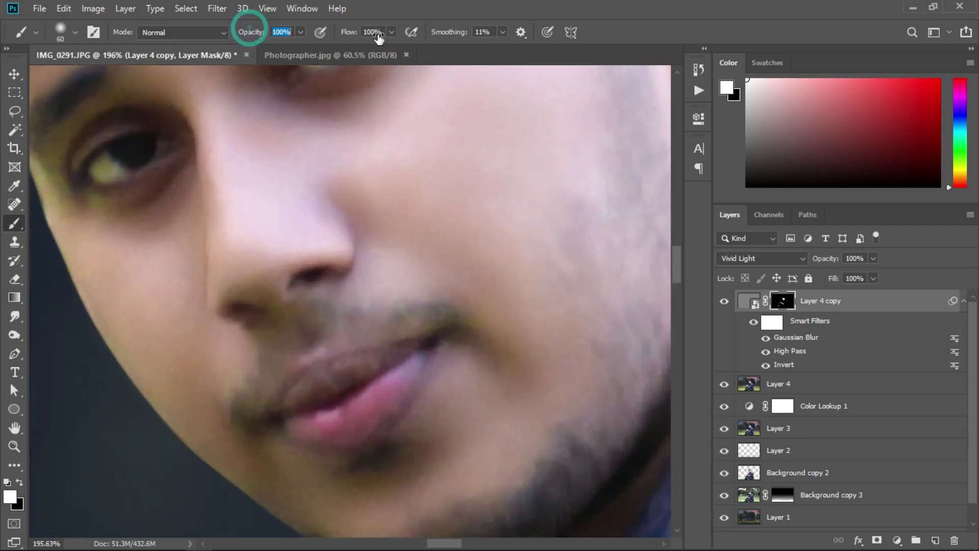
{"action": "left_click_drag", "start_coordinate": [332, 280], "coordinate": [273, 282]}
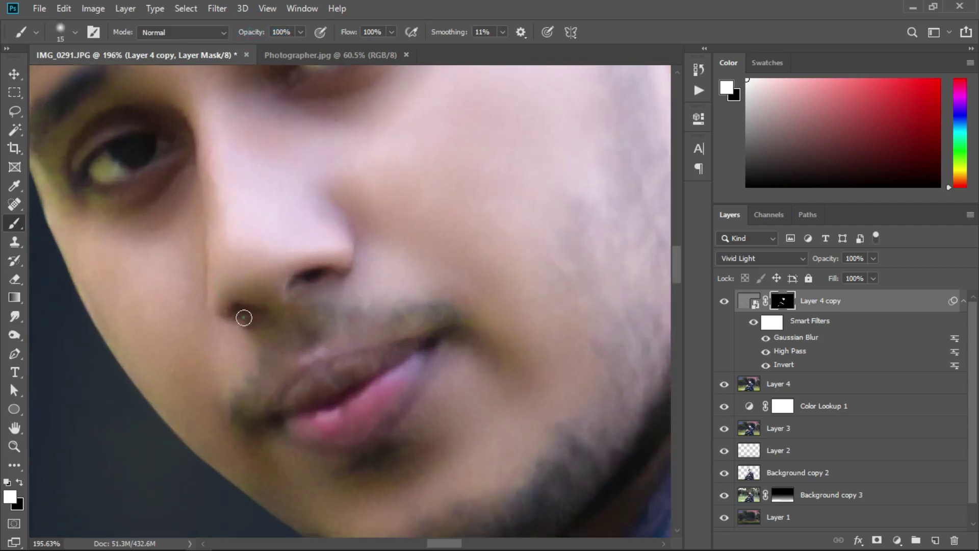
{"action": "left_click", "coordinate": [427, 404]}
{"action": "key", "text": "ctrl+0"}
Toggle Layer 4 copy off and on to compare the skin softening
{"action": "key", "text": "v"}
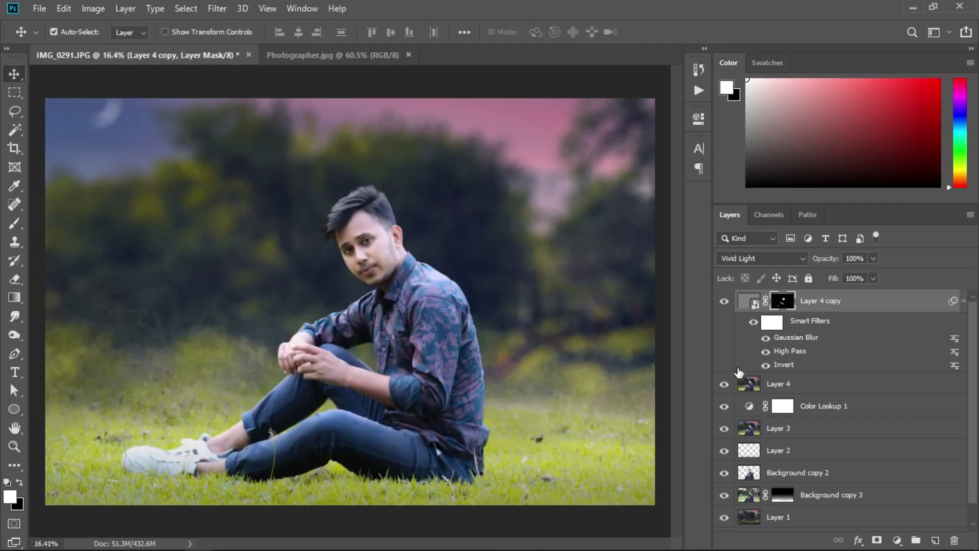
{"action": "left_click", "coordinate": [724, 303]}
{"action": "left_click", "coordinate": [723, 301]}
On a new Layer 5, paint one red dab with a 1500 px soft brush in the upper-right background
{"action": "left_click", "coordinate": [935, 541]}
{"action": "key", "text": "d"}
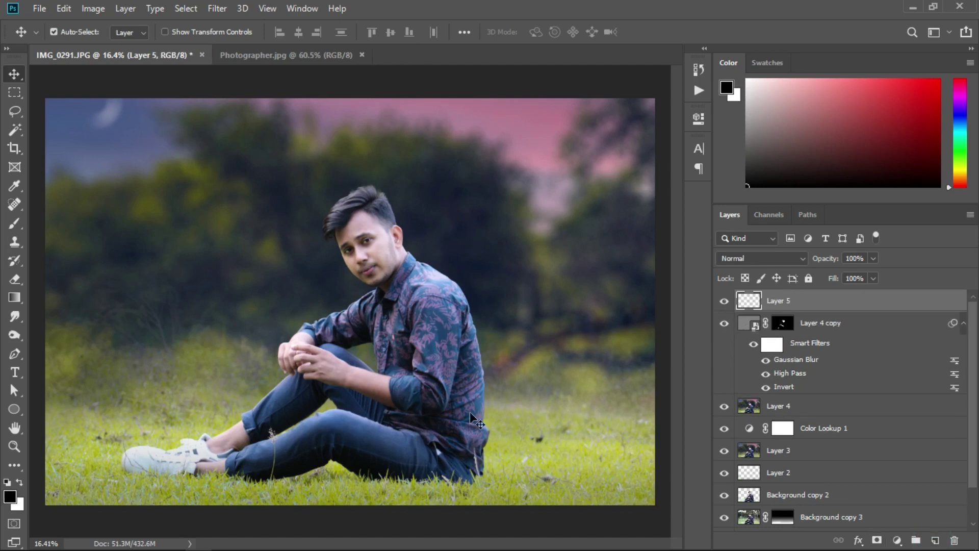
{"action": "key", "text": "b"}
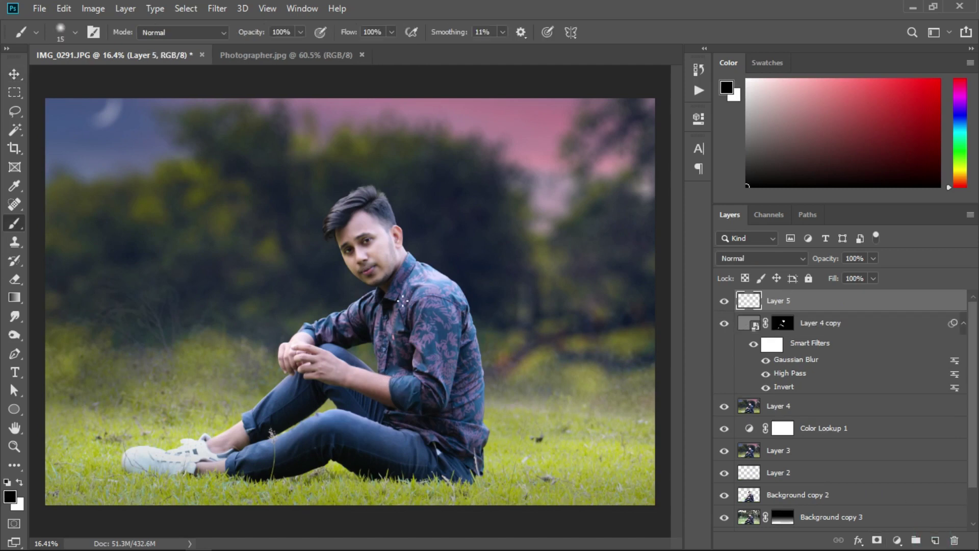
{"action": "key", "text": "bracketright"}
{"action": "key", "text": "bracketright"}
{"action": "key", "text": "bracketright"}
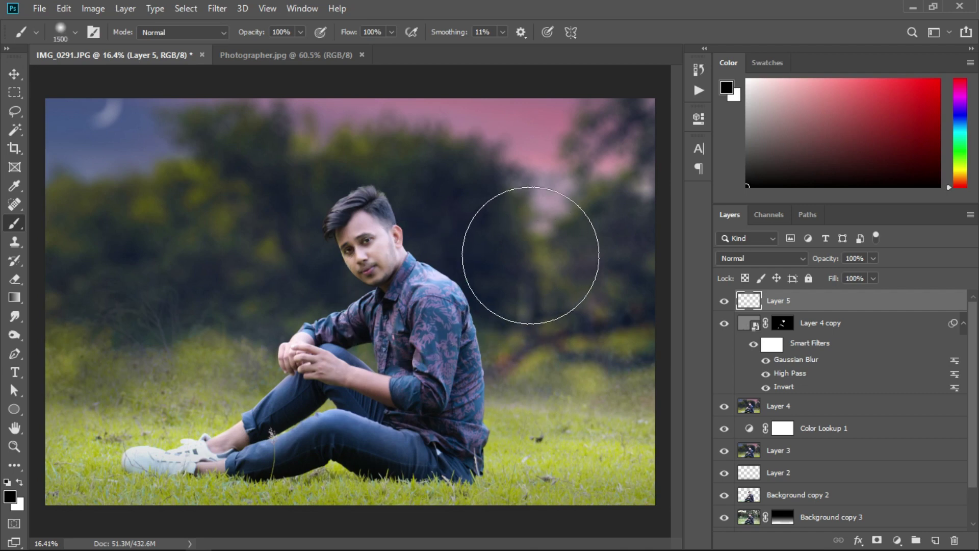
{"action": "left_click", "coordinate": [930, 91]}
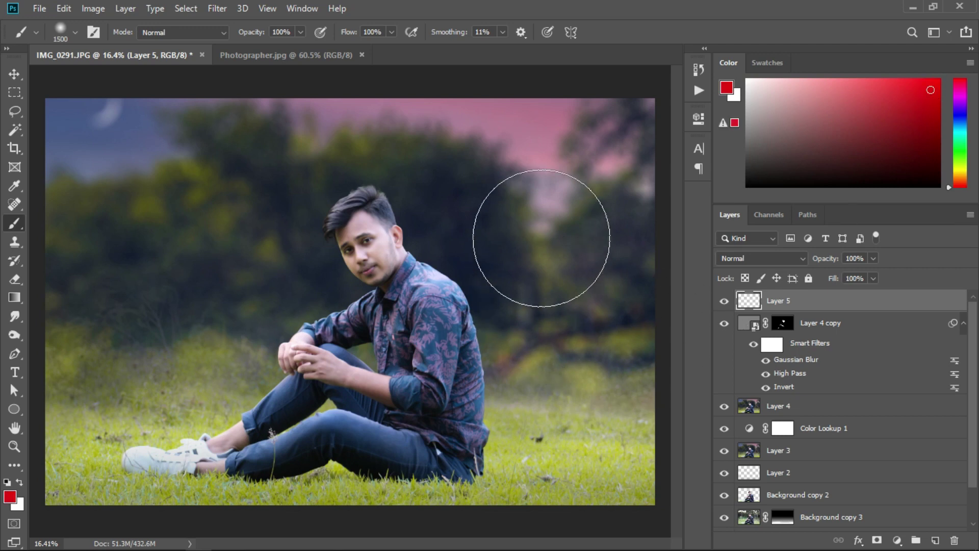
{"action": "left_click", "coordinate": [542, 229]}
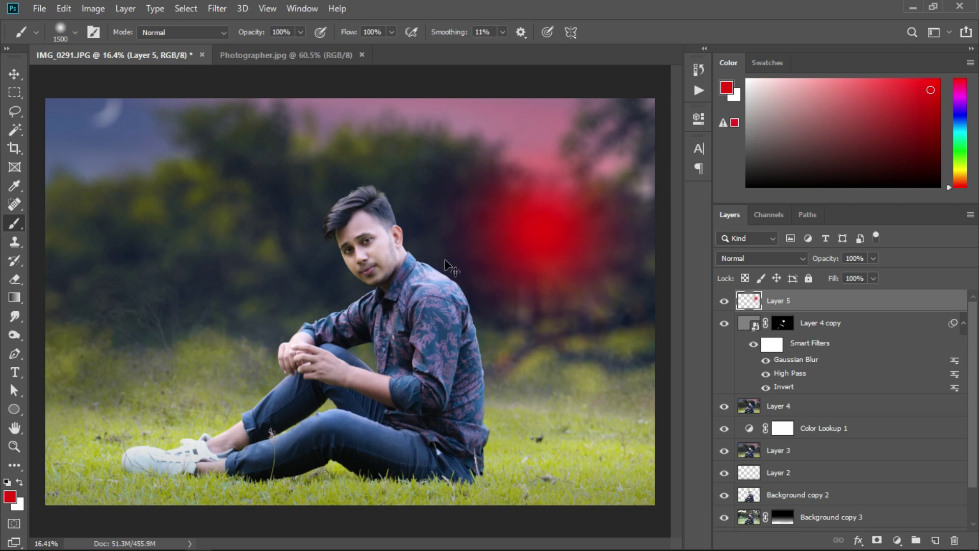
{"action": "key", "text": "ctrl+t"}
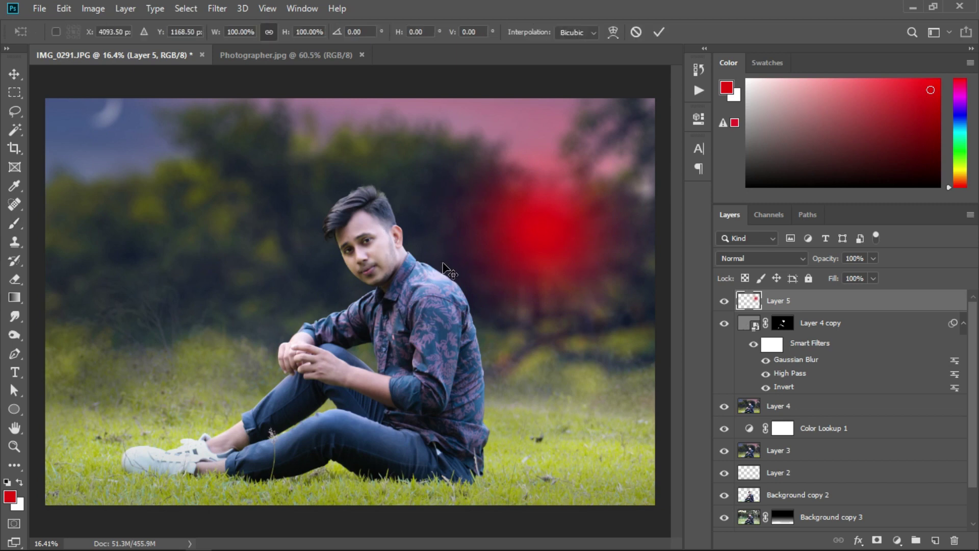
Scale the red glow to about 229% and move it up and right over the trees
{"action": "left_click_drag", "start_coordinate": [398, 235], "coordinate": [68, 329]}
{"action": "left_click_drag", "start_coordinate": [380, 291], "coordinate": [520, 261]}
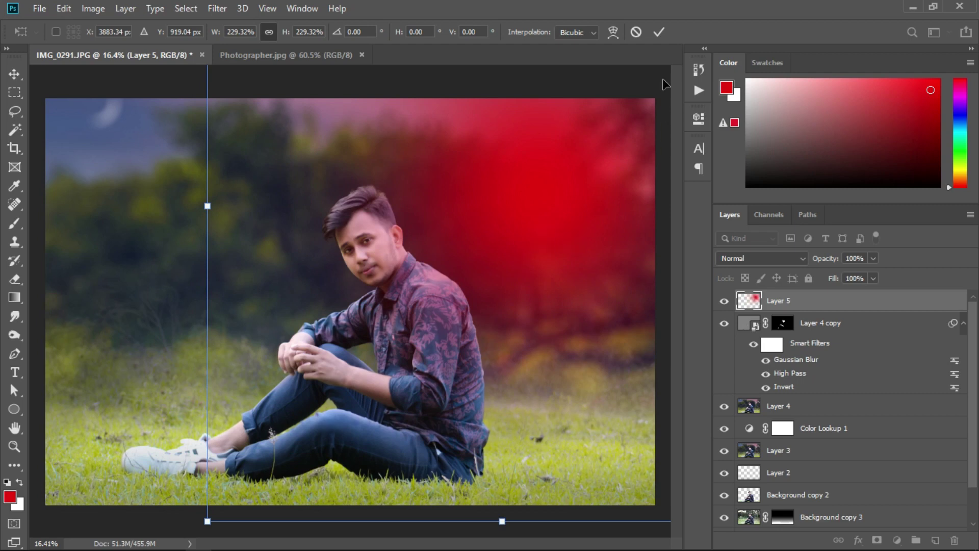
{"action": "left_click", "coordinate": [657, 33]}
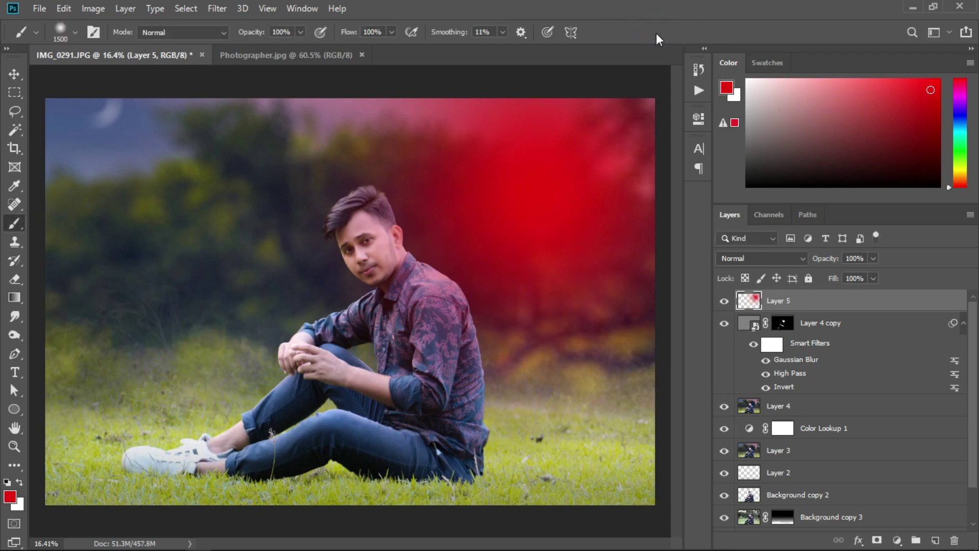
Set Layer 5 to Screen blend mode at about 22% opacity
{"action": "left_click", "coordinate": [745, 259]}
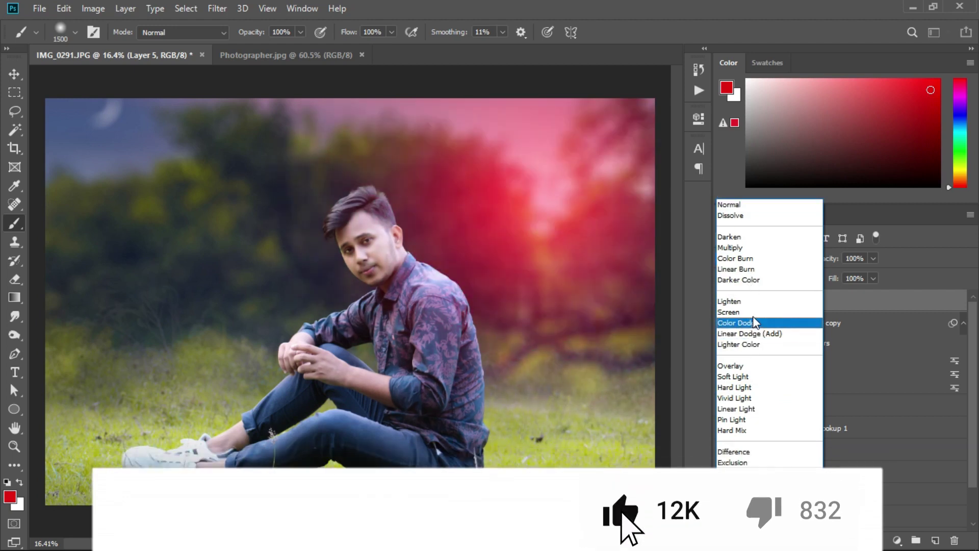
{"action": "left_click", "coordinate": [752, 312]}
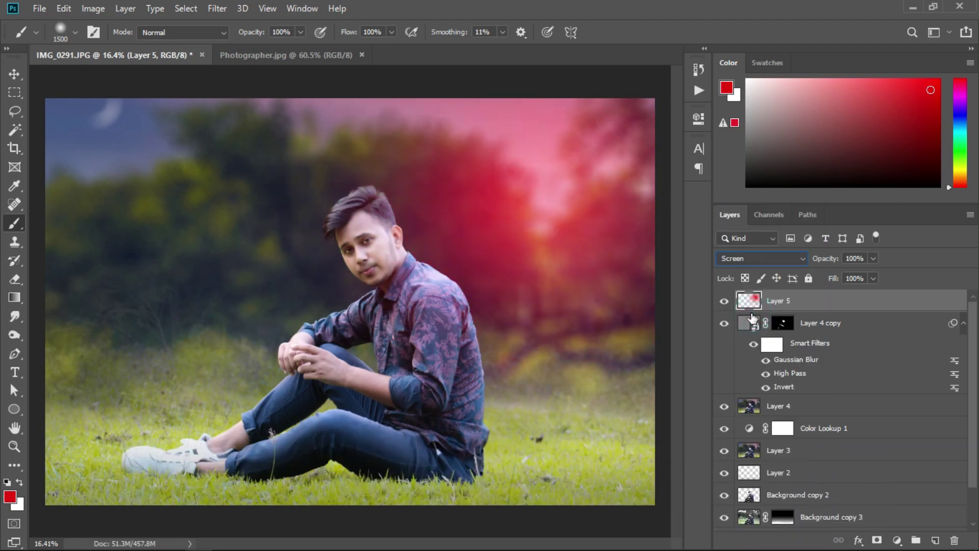
{"action": "left_click", "coordinate": [872, 258]}
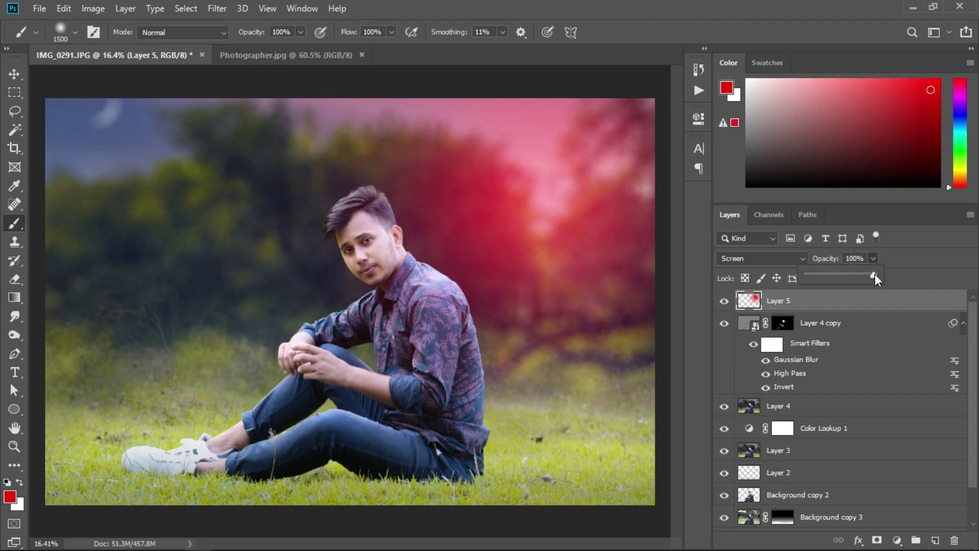
{"action": "left_click_drag", "start_coordinate": [833, 278], "coordinate": [828, 277]}
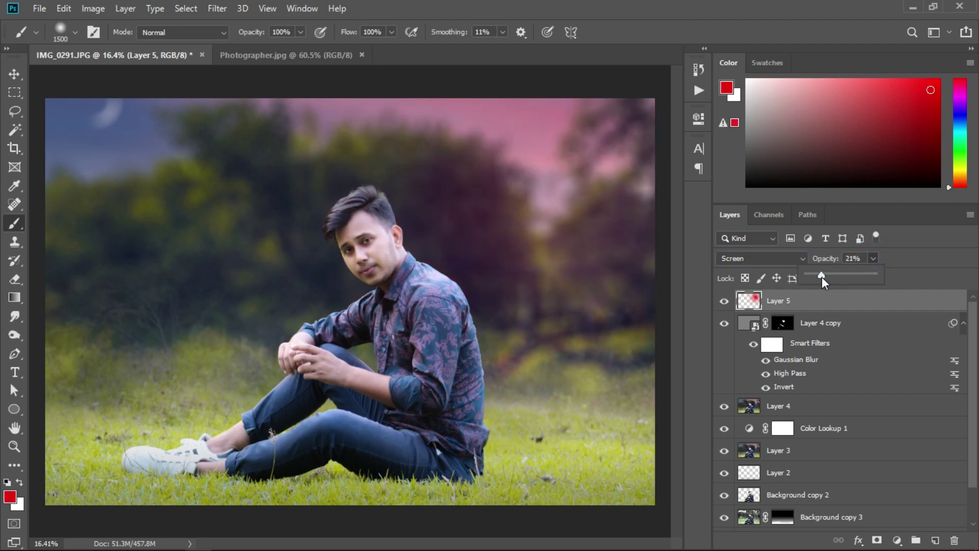
{"action": "left_click", "coordinate": [724, 302]}
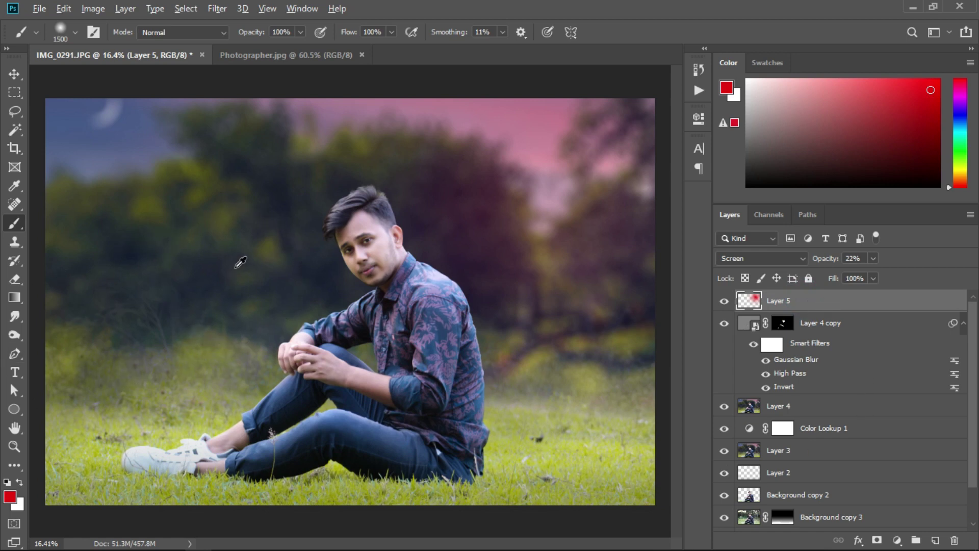
Pick a golden-yellow foreground colour using the photo and the Color panel
{"action": "left_click", "coordinate": [153, 208], "text": "alt"}
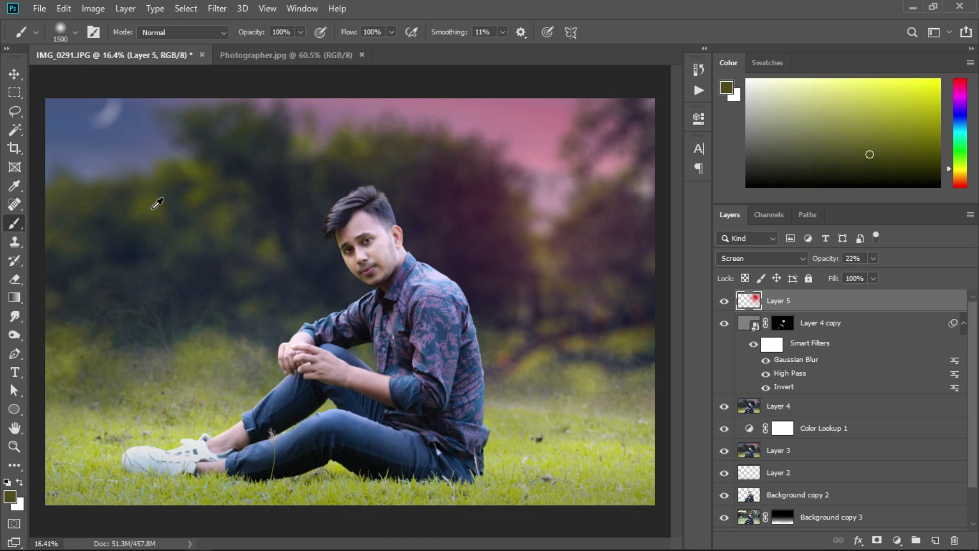
{"action": "left_click", "coordinate": [915, 130]}
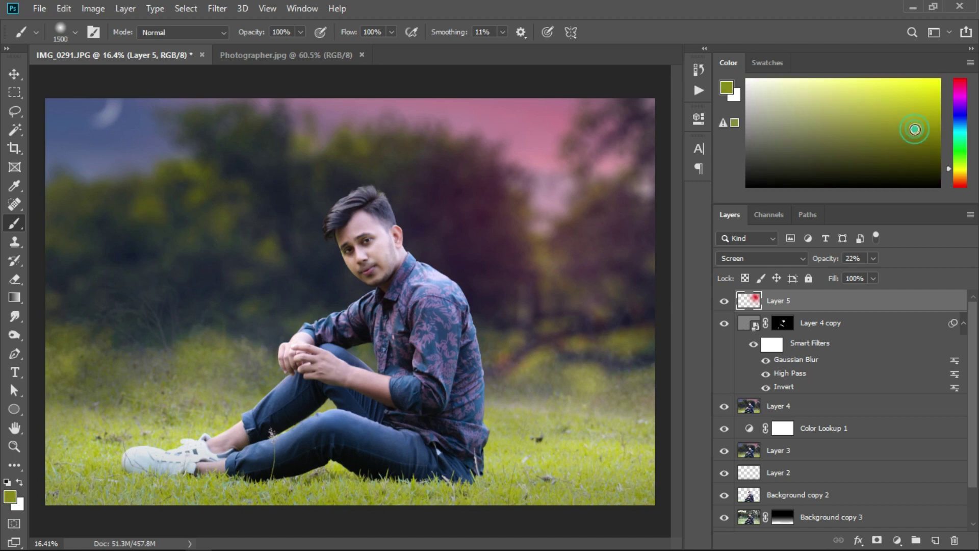
{"action": "left_click_drag", "start_coordinate": [950, 168], "coordinate": [950, 171]}
{"action": "left_click", "coordinate": [919, 110]}
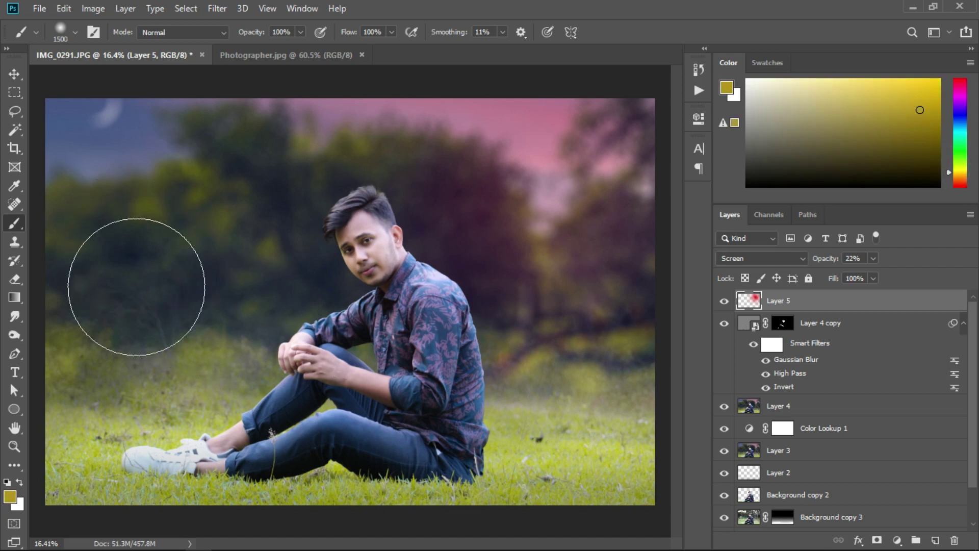
Dab yellow into the background, then cancel an unintended transform of Layer 5
{"action": "left_click", "coordinate": [565, 403]}
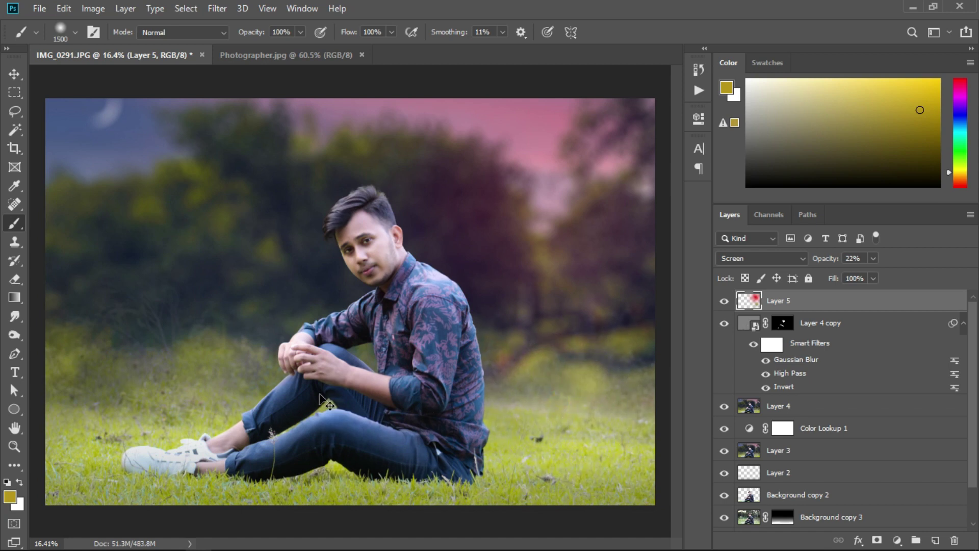
{"action": "key", "text": "ctrl+t"}
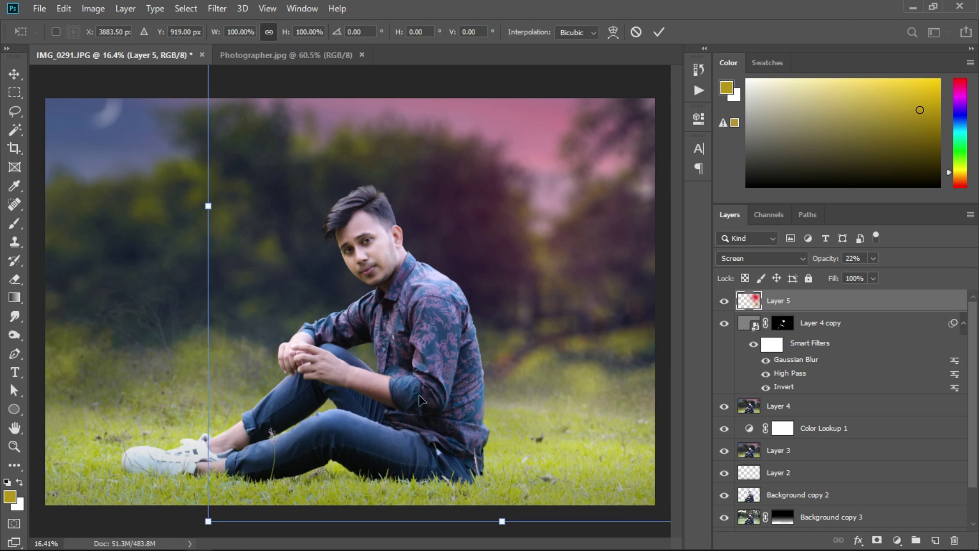
{"action": "left_click", "coordinate": [636, 32]}
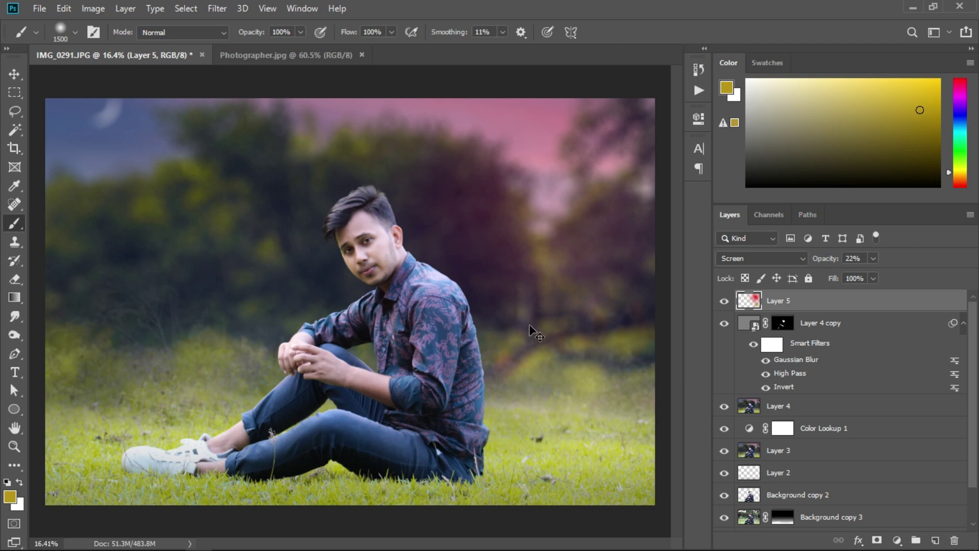
On a new Layer 6, paint a yellow blob, scale it about 260% and move it up-right
{"action": "left_click", "coordinate": [933, 542]}
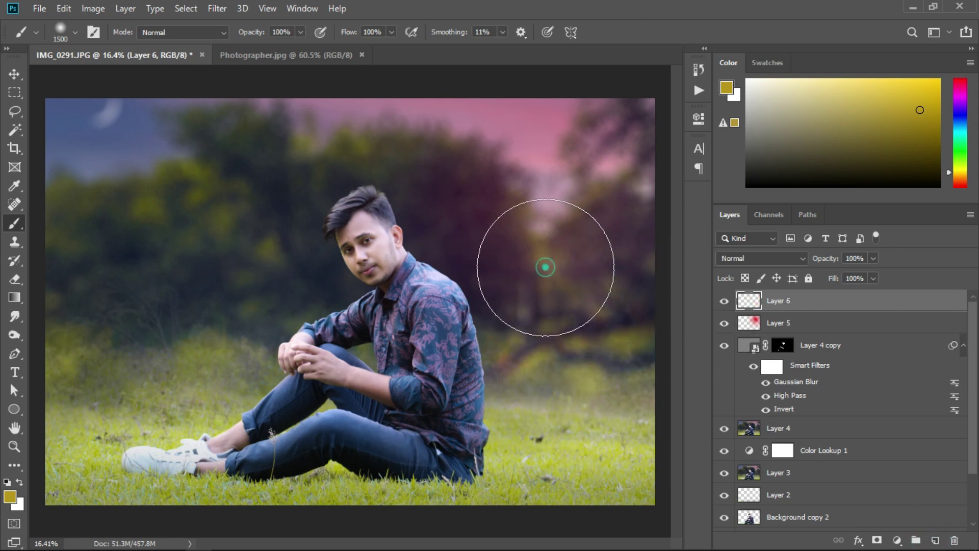
{"action": "left_click", "coordinate": [545, 267]}
{"action": "key", "text": "ctrl+t"}
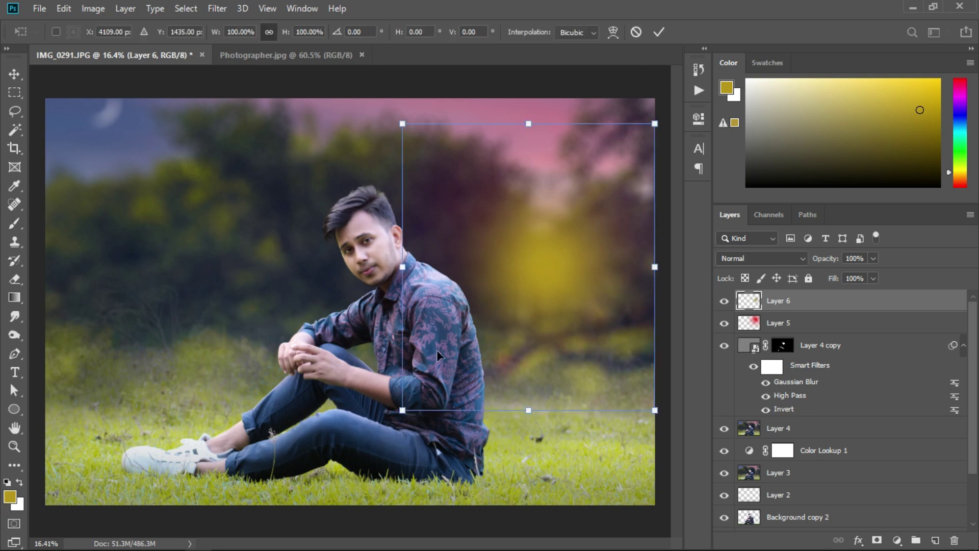
{"action": "left_click_drag", "start_coordinate": [403, 272], "coordinate": [4, 371]}
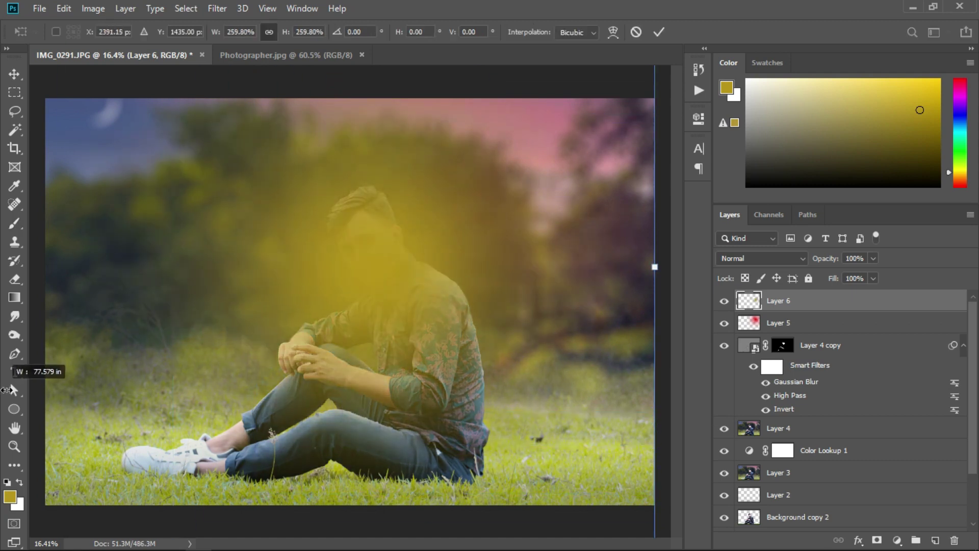
{"action": "left_click_drag", "start_coordinate": [280, 363], "coordinate": [479, 309]}
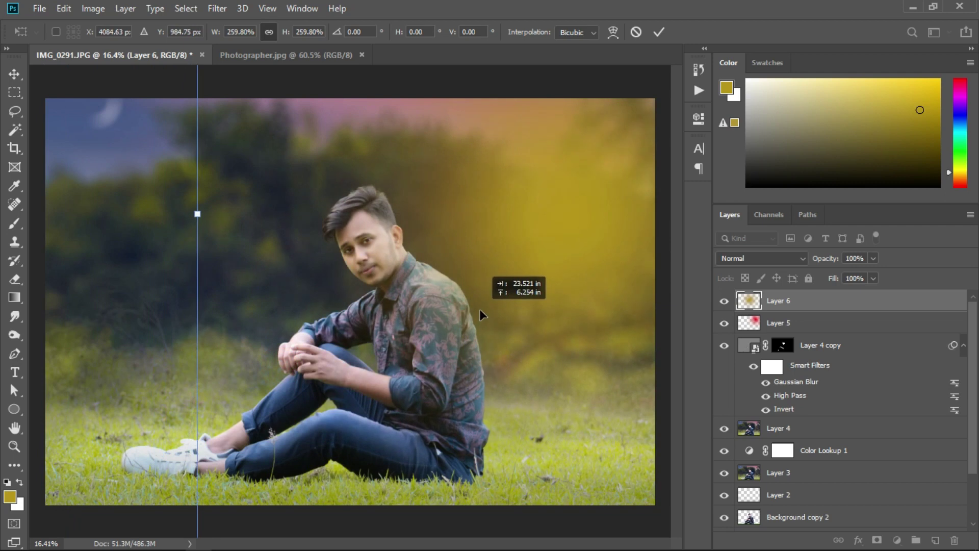
{"action": "left_click", "coordinate": [657, 32]}
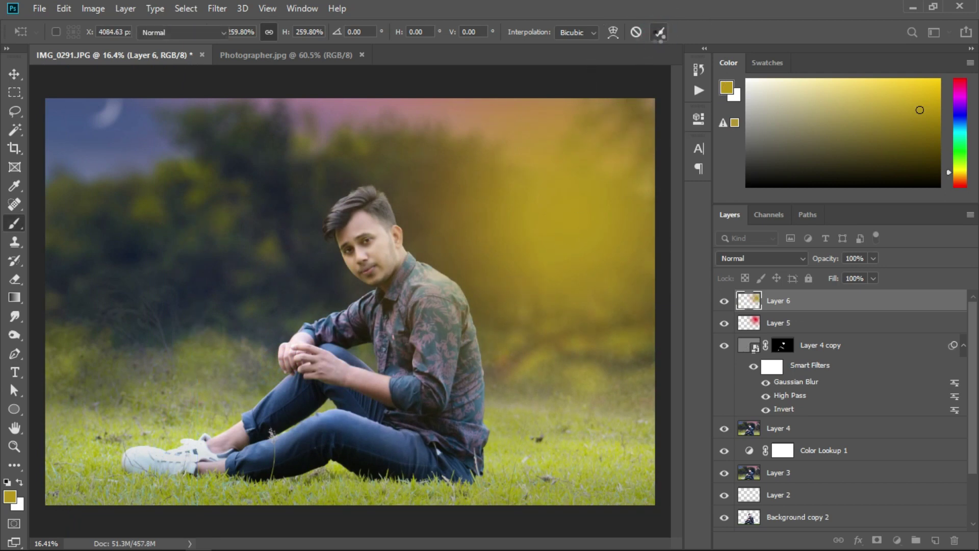
{"action": "left_click", "coordinate": [775, 259]}
Set Layer 6 to Screen blend mode and lower its opacity to 80%
{"action": "left_click", "coordinate": [768, 310]}
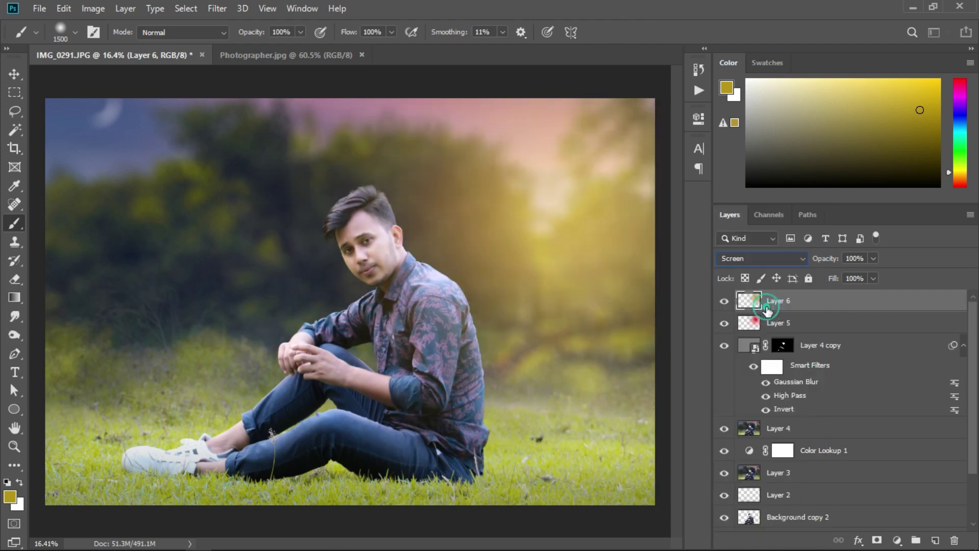
{"action": "left_click", "coordinate": [872, 259]}
{"action": "left_click_drag", "start_coordinate": [873, 275], "coordinate": [865, 276]}
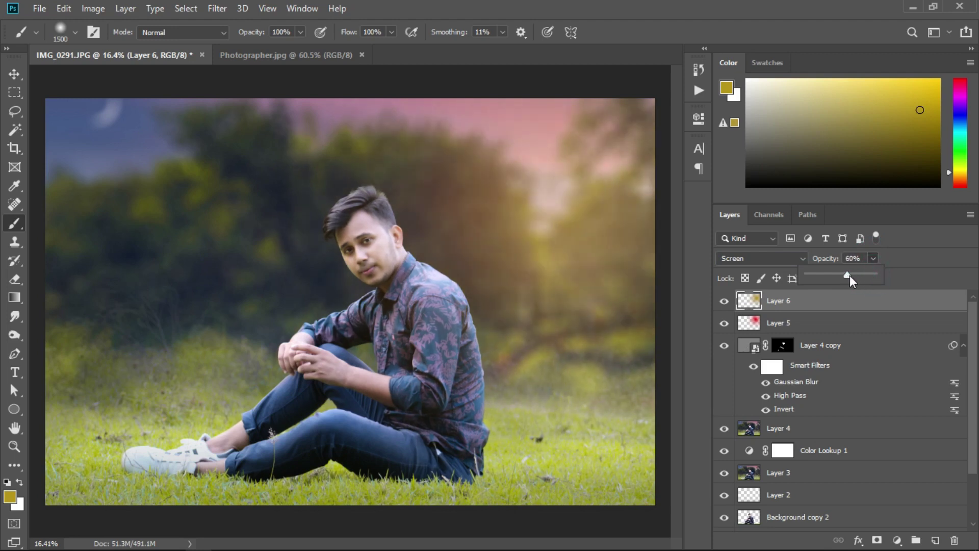
{"action": "left_click_drag", "start_coordinate": [851, 276], "coordinate": [853, 276]}
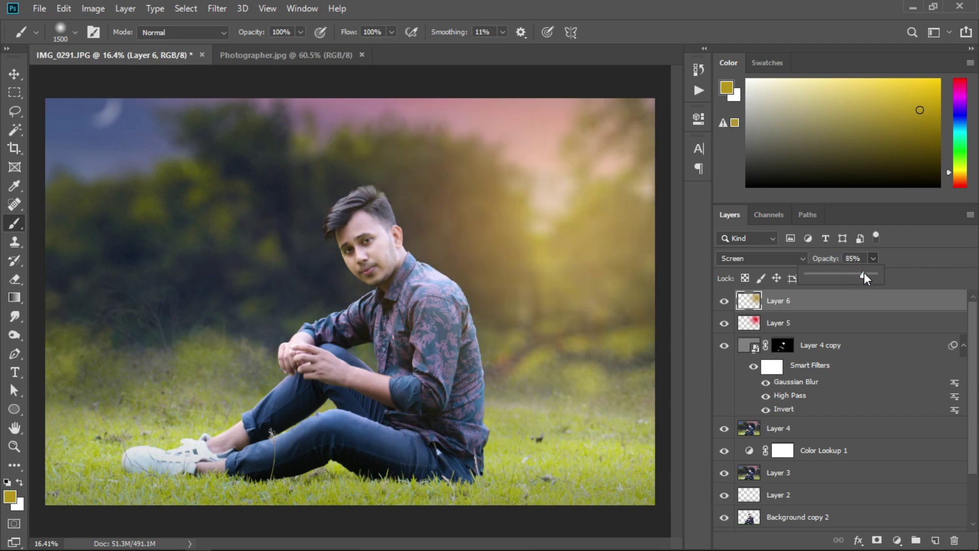
{"action": "left_click", "coordinate": [925, 247]}
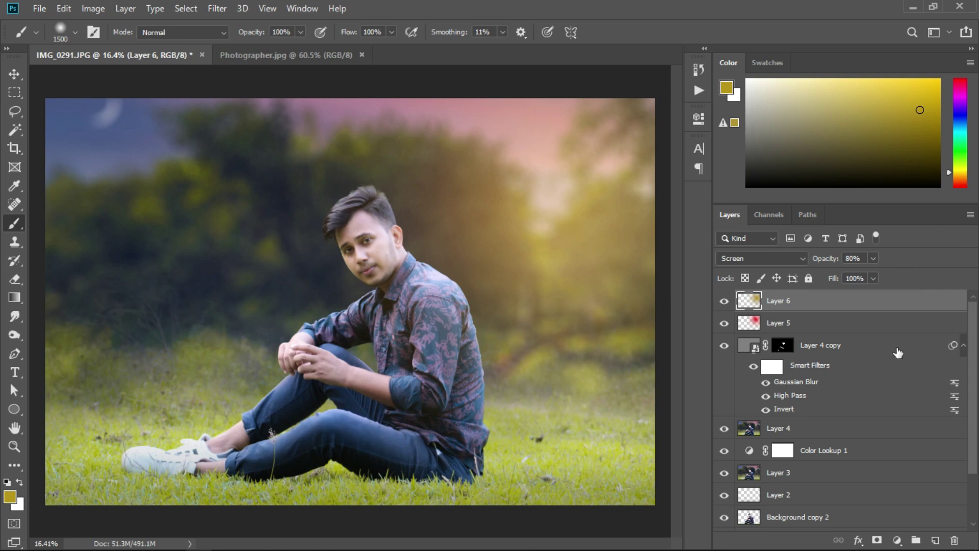
Add a new empty Layer 7 at the top of the layer stack
{"action": "scroll", "coordinate": [473, 411], "scroll_direction": "down", "scroll_amount": 1}
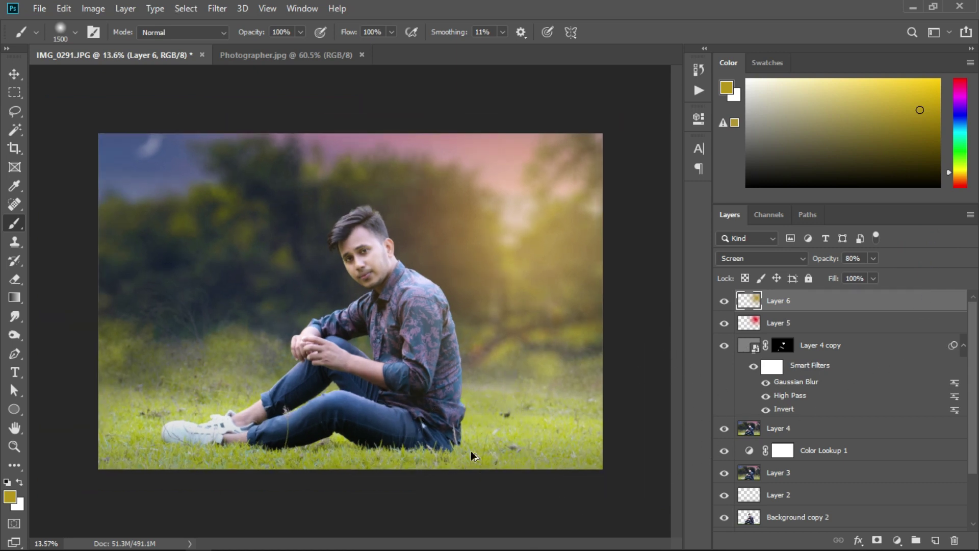
{"action": "scroll", "coordinate": [472, 454], "scroll_direction": "up", "scroll_amount": 1}
{"action": "scroll", "coordinate": [471, 454], "scroll_direction": "up", "scroll_amount": 1}
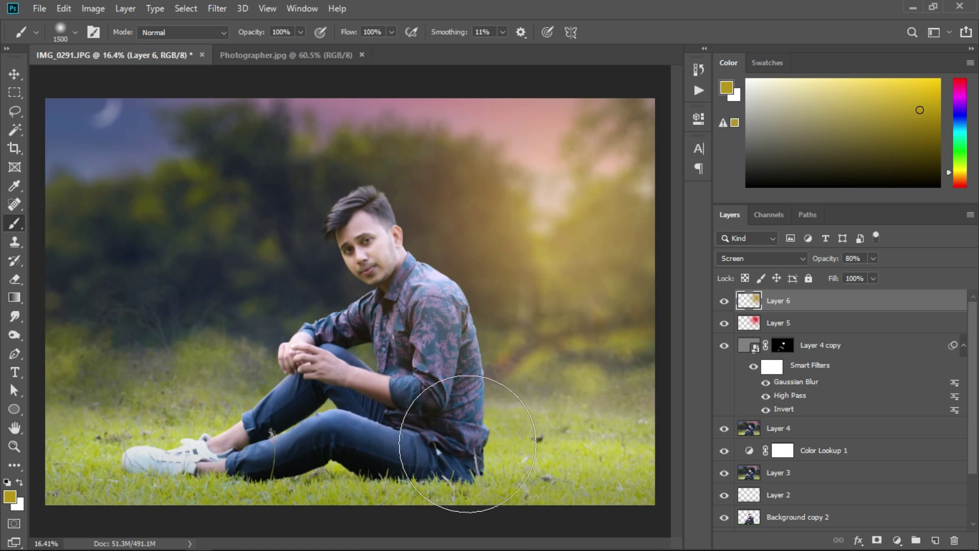
{"action": "key", "text": "v"}
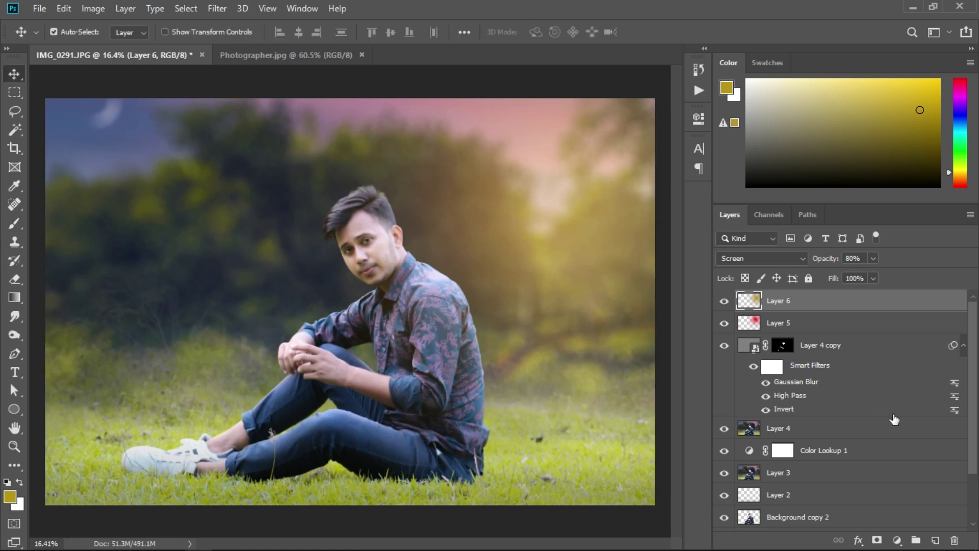
{"action": "left_click", "coordinate": [933, 541]}
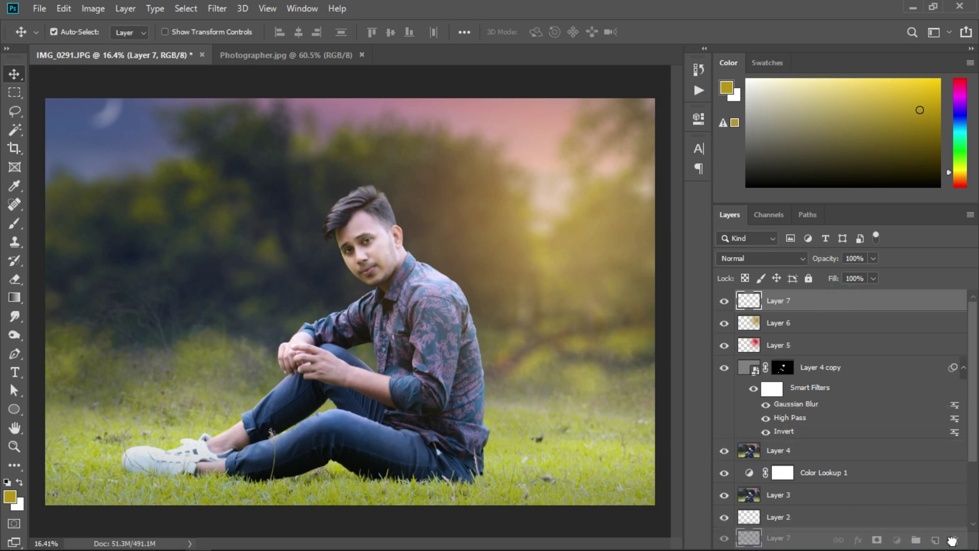
Delete Layer 7, add a Brightness/Contrast layer with Brightness 18, and collapse the Properties panel
{"action": "left_click_drag", "start_coordinate": [841, 306], "coordinate": [954, 540]}
{"action": "left_click", "coordinate": [897, 541]}
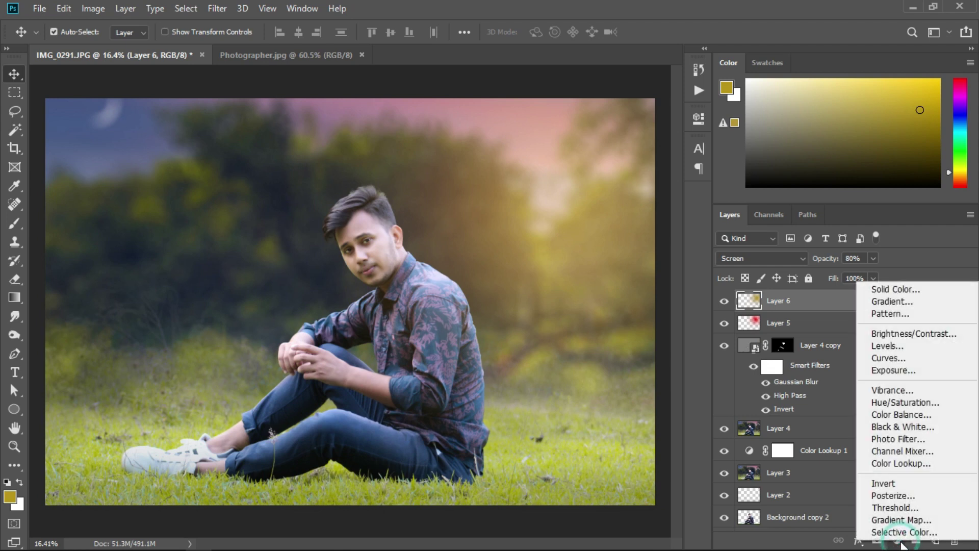
{"action": "left_click", "coordinate": [920, 333]}
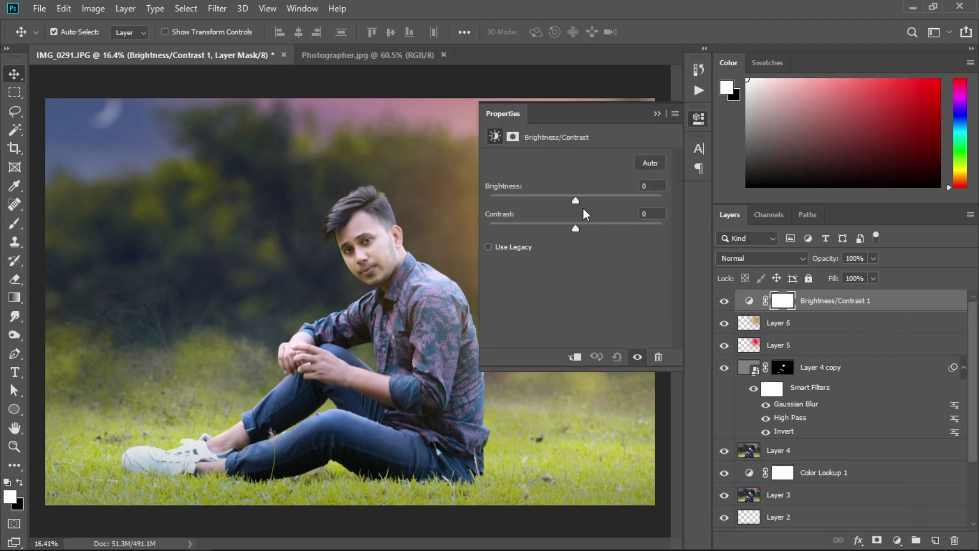
{"action": "left_click_drag", "start_coordinate": [576, 201], "coordinate": [586, 203]}
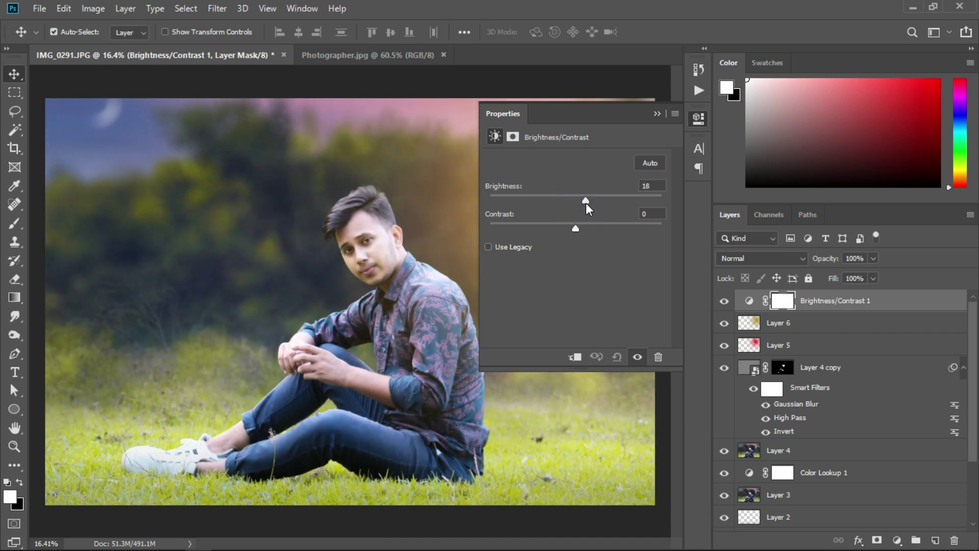
{"action": "left_click", "coordinate": [657, 113]}
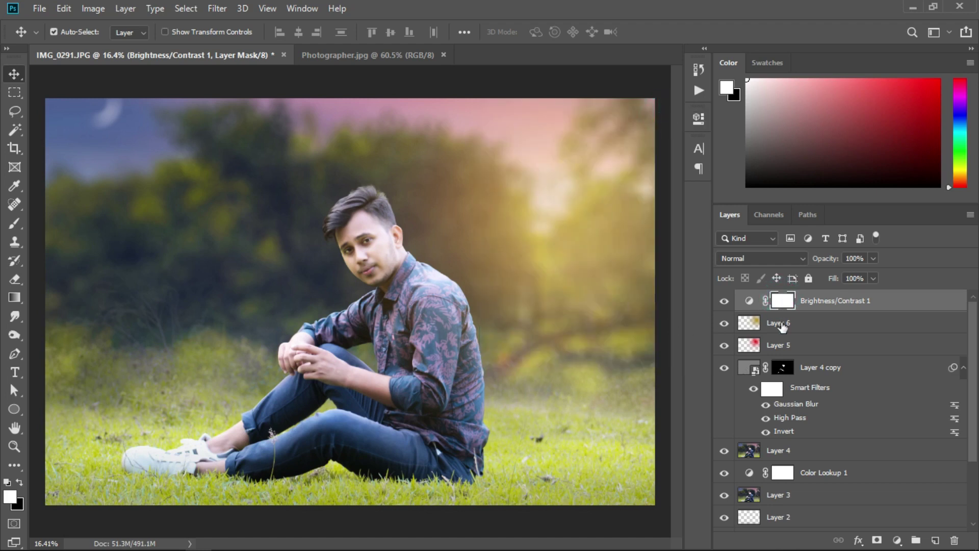
Invert the Brightness/Contrast mask to black and paint brightening back on the cheek, nose and under-eyes
{"action": "key", "text": "ctrl+i"}
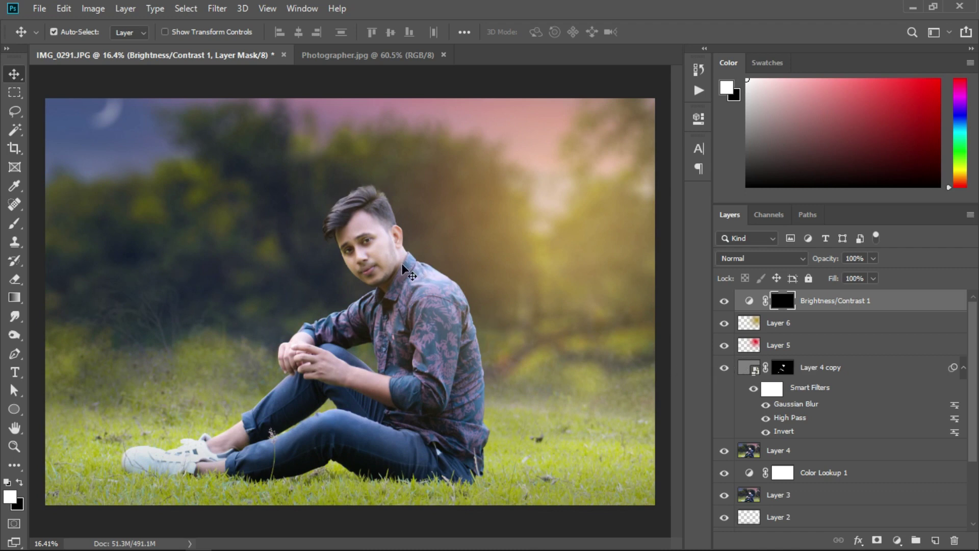
{"action": "key", "text": "b"}
{"action": "scroll", "coordinate": [339, 220], "scroll_direction": "up", "scroll_amount": 3}
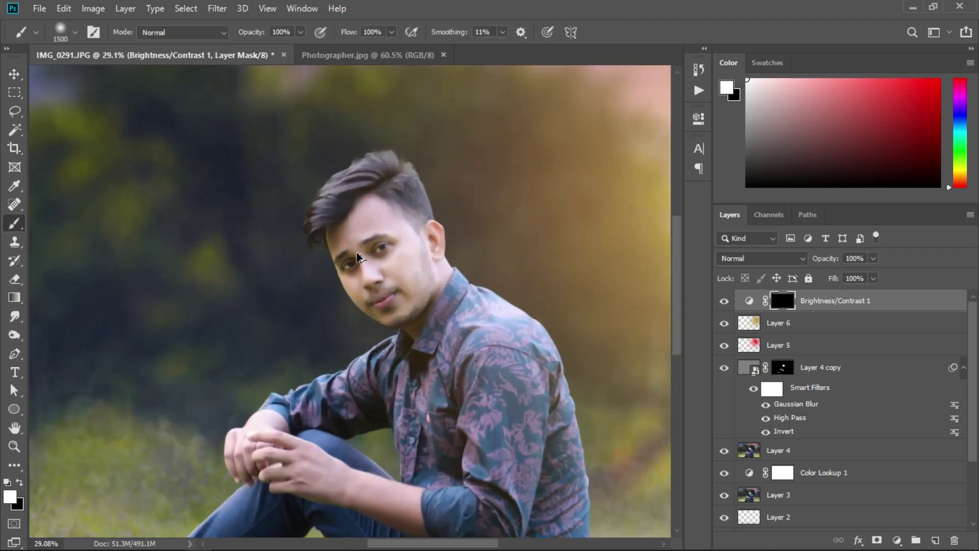
{"action": "scroll", "coordinate": [360, 258], "scroll_direction": "up", "scroll_amount": 3}
{"action": "scroll", "coordinate": [405, 247], "scroll_direction": "up", "scroll_amount": 2}
{"action": "key", "text": "bracketleft"}
{"action": "key", "text": "bracketleft"}
{"action": "key", "text": "bracketleft"}
{"action": "key", "text": "bracketleft"}
{"action": "key", "text": "bracketleft"}
{"action": "key", "text": "bracketleft"}
{"action": "key", "text": "bracketleft"}
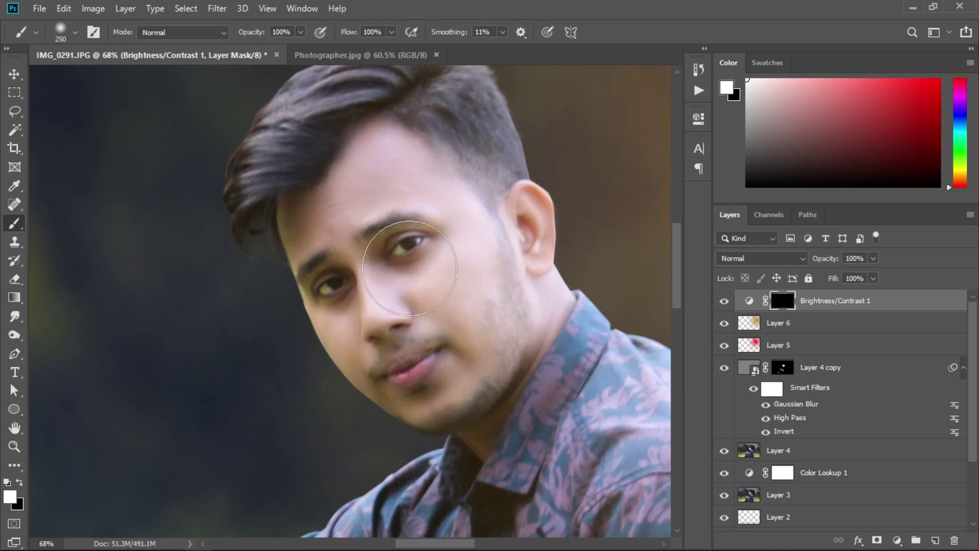
{"action": "key", "text": "bracketleft"}
{"action": "key", "text": "bracketleft"}
{"action": "key", "text": "bracketleft"}
{"action": "key", "text": "bracketleft"}
{"action": "key", "text": "bracketleft"}
{"action": "key", "text": "bracketleft"}
{"action": "left_click_drag", "start_coordinate": [464, 252], "coordinate": [472, 280]}
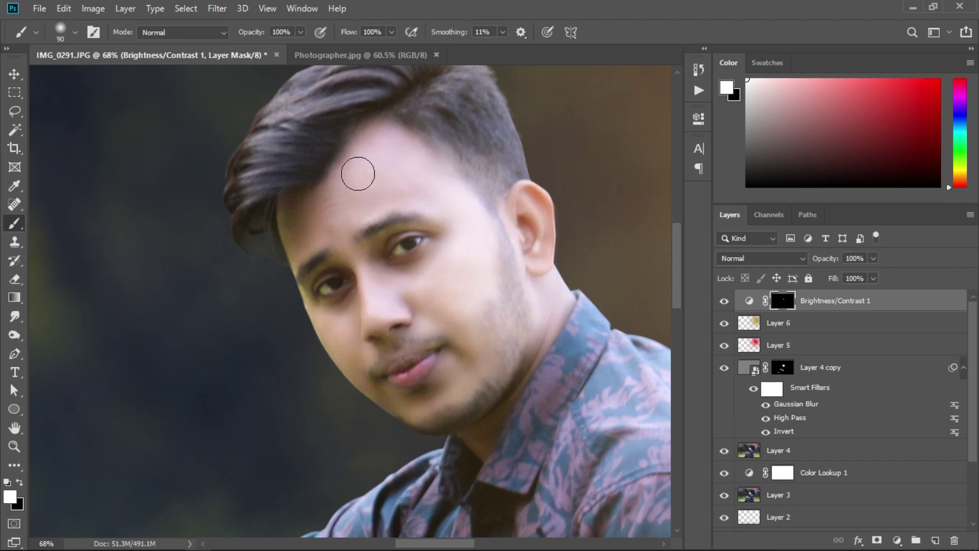
{"action": "mouse_move", "coordinate": [448, 288]}
{"action": "left_mouse_down"}
{"action": "mouse_move", "coordinate": [377, 307]}
{"action": "mouse_move", "coordinate": [481, 364]}
{"action": "mouse_move", "coordinate": [477, 420]}
{"action": "mouse_move", "coordinate": [491, 411]}
{"action": "left_mouse_up"}
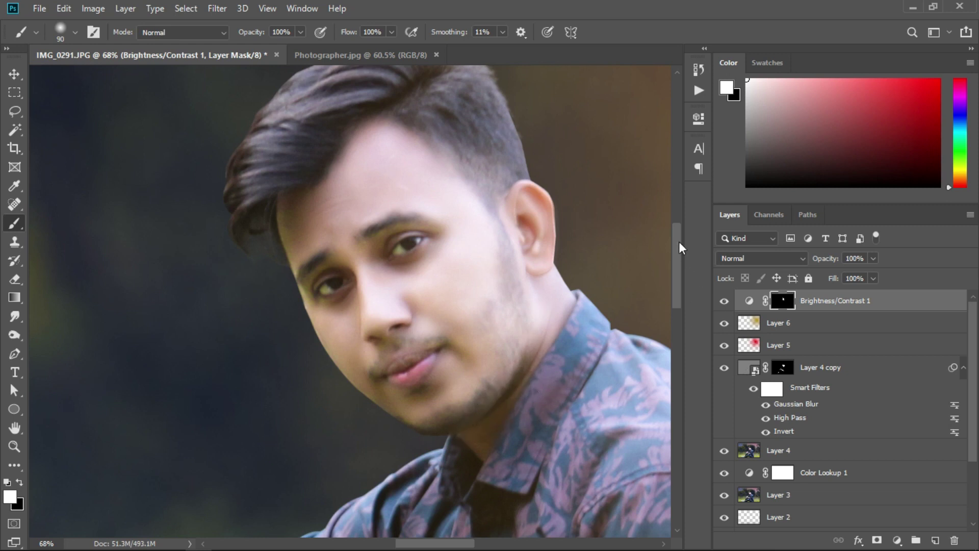
{"action": "left_click_drag", "start_coordinate": [678, 242], "coordinate": [674, 248]}
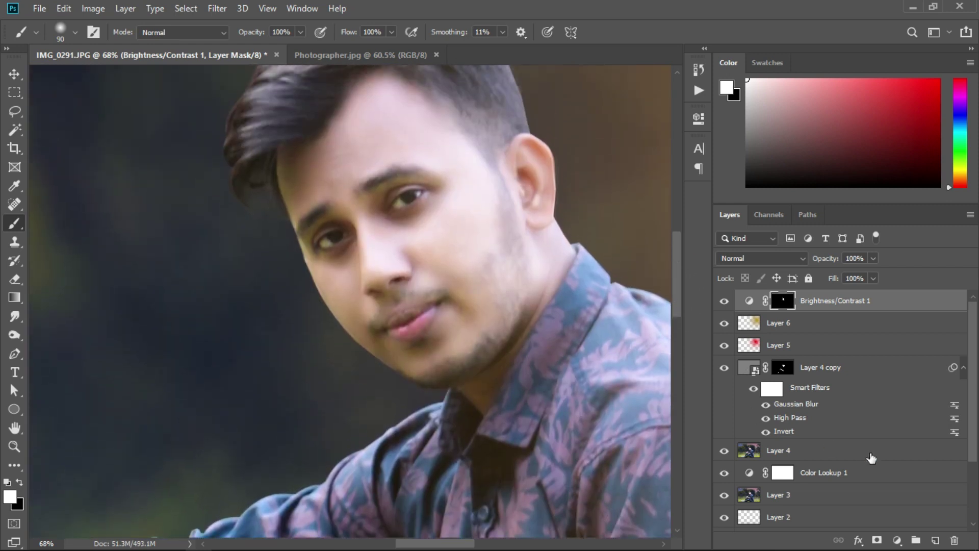
{"action": "left_click_drag", "start_coordinate": [974, 345], "coordinate": [974, 408]}
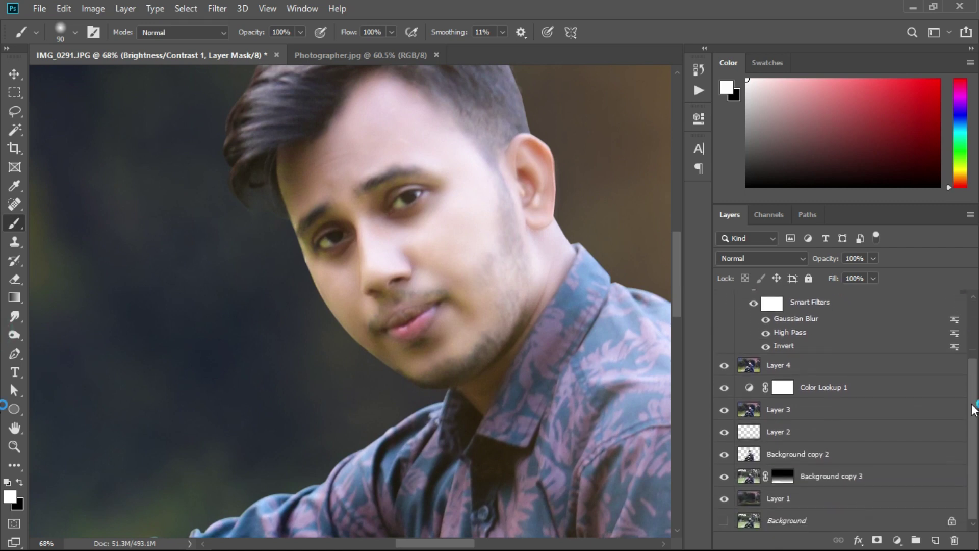
Load the man's outline as a selection and brighten his face, neck and side hair
{"action": "left_click", "coordinate": [753, 454], "text": "ctrl"}
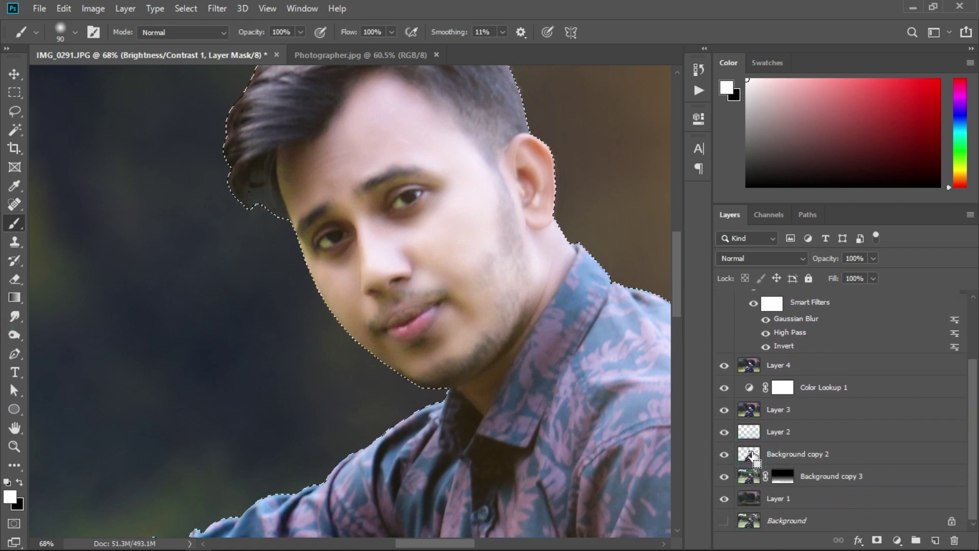
{"action": "scroll", "coordinate": [886, 403], "scroll_direction": "up", "scroll_amount": 3}
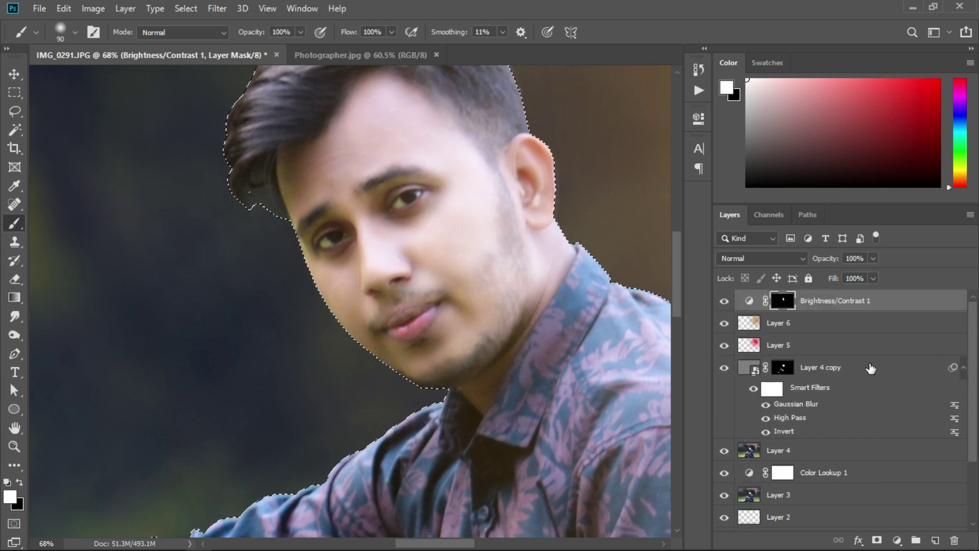
{"action": "left_click", "coordinate": [436, 171]}
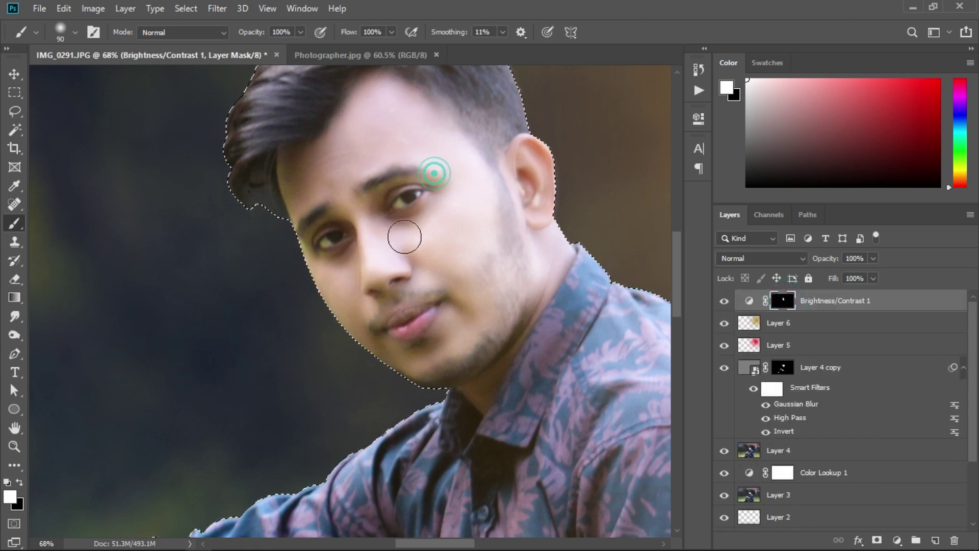
{"action": "left_click_drag", "start_coordinate": [299, 155], "coordinate": [340, 214]}
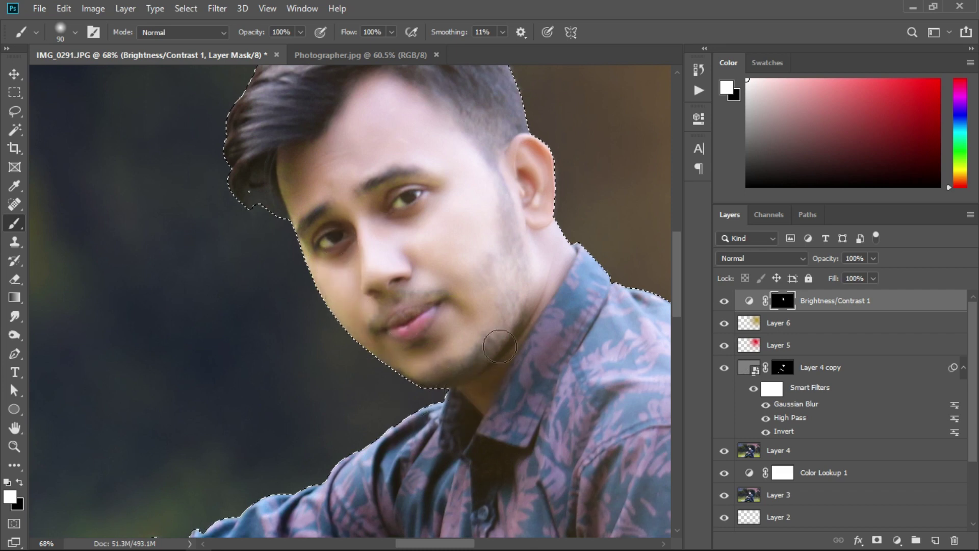
{"action": "left_click_drag", "start_coordinate": [499, 341], "coordinate": [543, 259]}
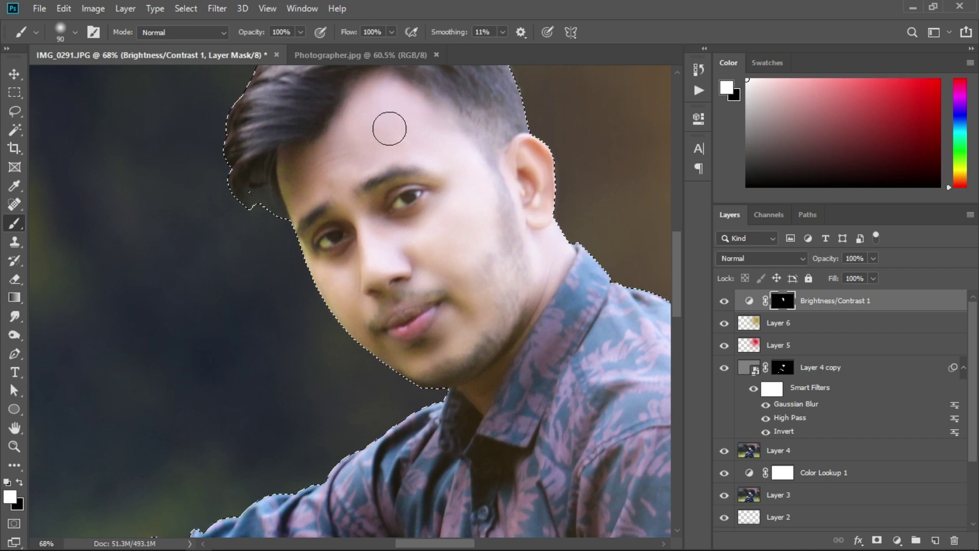
{"action": "scroll", "coordinate": [493, 286], "scroll_direction": "up", "scroll_amount": 3}
{"action": "mouse_move", "coordinate": [495, 294]}
{"action": "left_mouse_down"}
{"action": "mouse_move", "coordinate": [507, 240]}
{"action": "mouse_move", "coordinate": [332, 256]}
{"action": "left_mouse_up"}
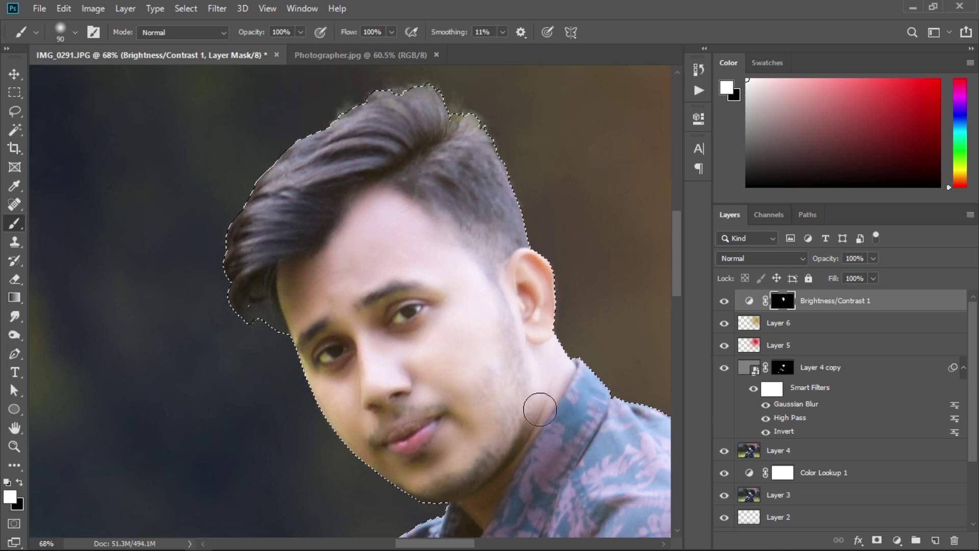
Brighten the forearm, back of the hand, fingers and wrist within the selection
{"action": "scroll", "coordinate": [542, 406], "scroll_direction": "down", "scroll_amount": 5}
{"action": "scroll", "coordinate": [448, 420], "scroll_direction": "down", "scroll_amount": 1}
{"action": "mouse_move", "coordinate": [448, 419]}
{"action": "left_mouse_down"}
{"action": "mouse_move", "coordinate": [490, 264]}
{"action": "mouse_move", "coordinate": [532, 236]}
{"action": "left_mouse_up"}
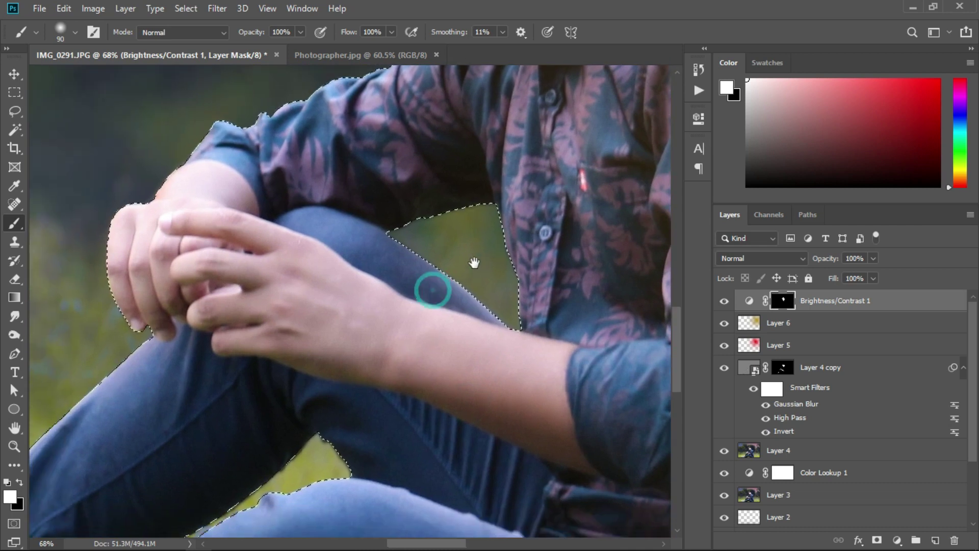
{"action": "mouse_move", "coordinate": [545, 421]}
{"action": "left_mouse_down"}
{"action": "mouse_move", "coordinate": [281, 249]}
{"action": "mouse_move", "coordinate": [192, 219]}
{"action": "mouse_move", "coordinate": [284, 262]}
{"action": "mouse_move", "coordinate": [187, 246]}
{"action": "mouse_move", "coordinate": [339, 324]}
{"action": "mouse_move", "coordinate": [404, 332]}
{"action": "mouse_move", "coordinate": [540, 400]}
{"action": "left_mouse_up"}
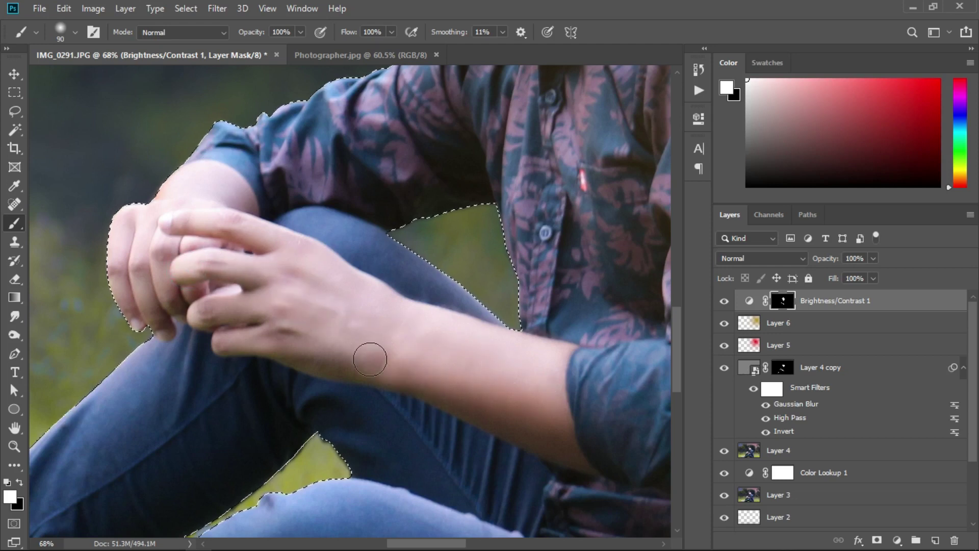
{"action": "left_click_drag", "start_coordinate": [324, 310], "coordinate": [236, 309]}
{"action": "mouse_move", "coordinate": [295, 279]}
{"action": "left_mouse_down"}
{"action": "mouse_move", "coordinate": [212, 267]}
{"action": "mouse_move", "coordinate": [167, 281]}
{"action": "left_mouse_up"}
{"action": "left_click_drag", "start_coordinate": [151, 234], "coordinate": [134, 240]}
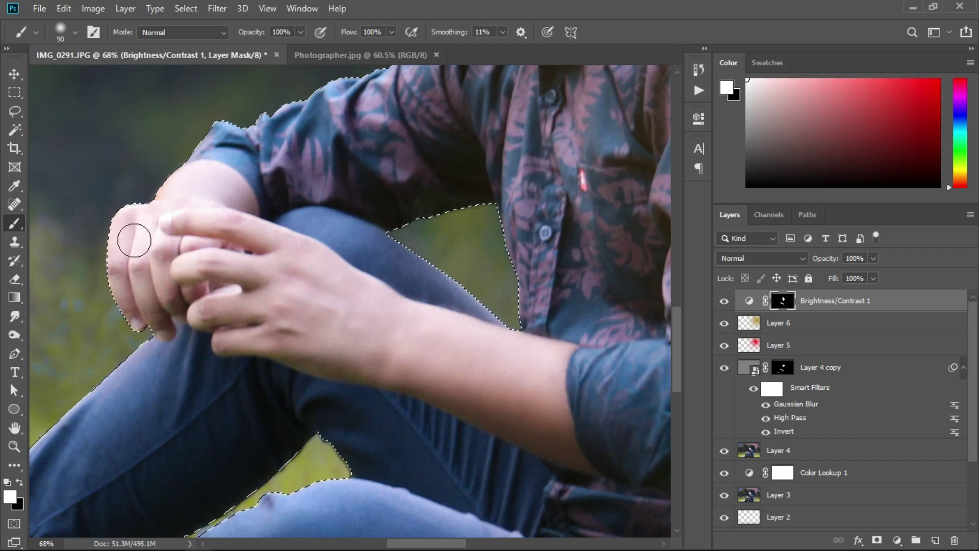
{"action": "mouse_move", "coordinate": [186, 286]}
{"action": "left_mouse_down"}
{"action": "mouse_move", "coordinate": [169, 204]}
{"action": "mouse_move", "coordinate": [221, 177]}
{"action": "mouse_move", "coordinate": [240, 201]}
{"action": "mouse_move", "coordinate": [166, 200]}
{"action": "left_mouse_up"}
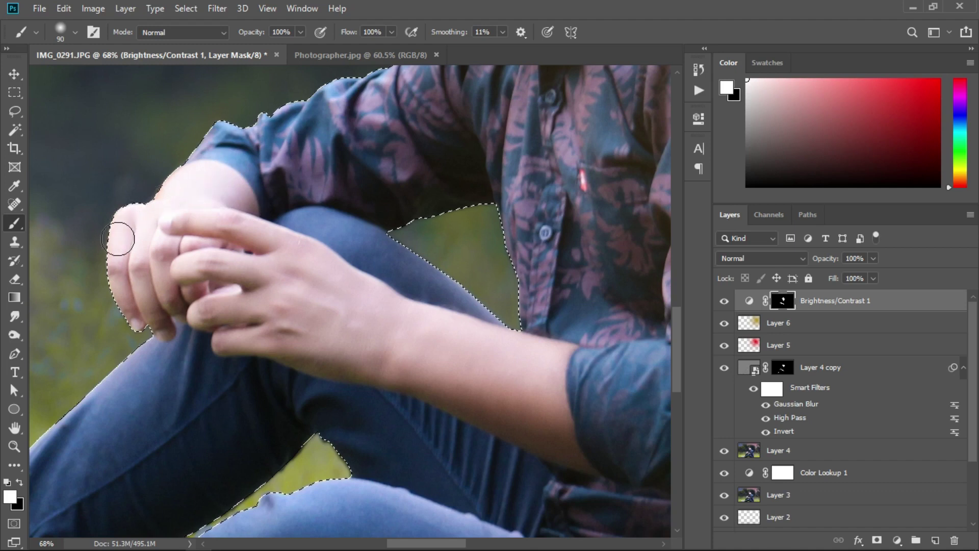
{"action": "mouse_move", "coordinate": [208, 255]}
{"action": "left_mouse_down"}
{"action": "mouse_move", "coordinate": [180, 299]}
{"action": "mouse_move", "coordinate": [314, 273]}
{"action": "left_mouse_up"}
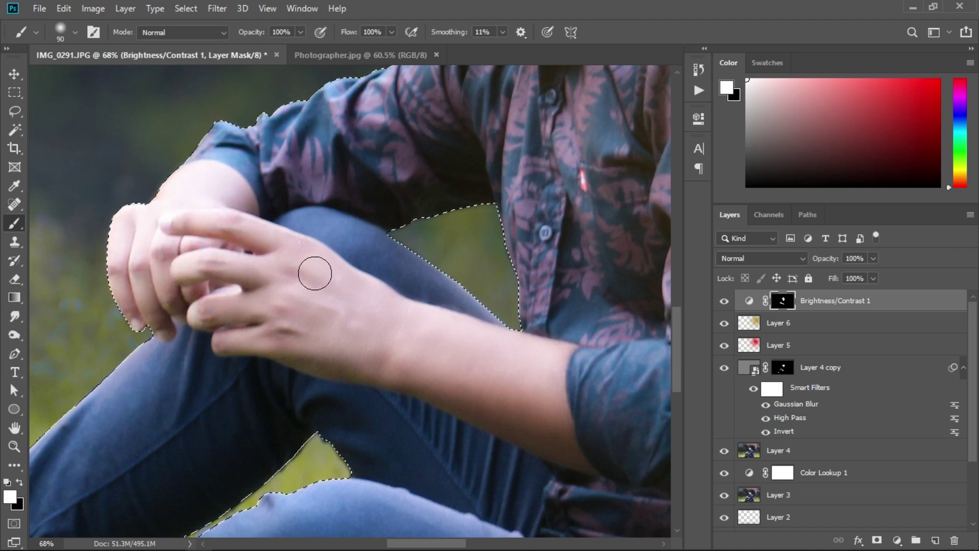
{"action": "left_click_drag", "start_coordinate": [240, 306], "coordinate": [291, 318]}
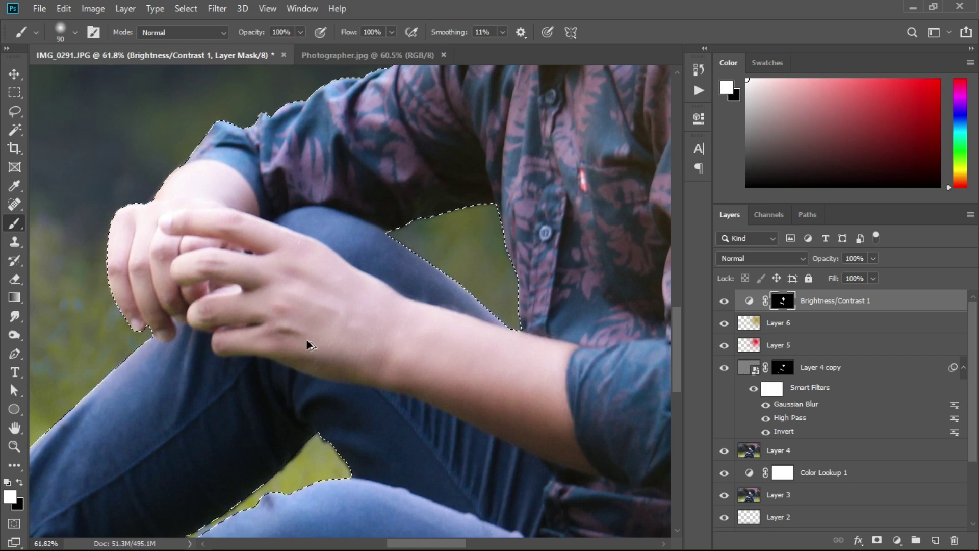
{"action": "scroll", "coordinate": [307, 339], "scroll_direction": "down", "scroll_amount": 3}
Zoom out and, with a larger brush, paint brightening over the shoulder and shirt
{"action": "left_click_drag", "start_coordinate": [299, 387], "coordinate": [456, 294]}
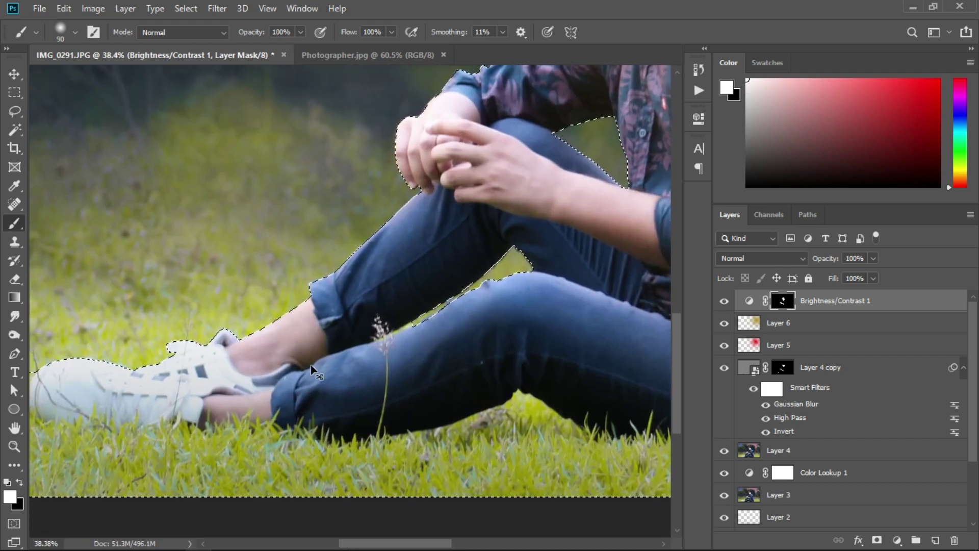
{"action": "scroll", "coordinate": [277, 360], "scroll_direction": "up", "scroll_amount": 1}
{"action": "scroll", "coordinate": [294, 362], "scroll_direction": "down", "scroll_amount": 2}
{"action": "scroll", "coordinate": [294, 362], "scroll_direction": "down", "scroll_amount": 2}
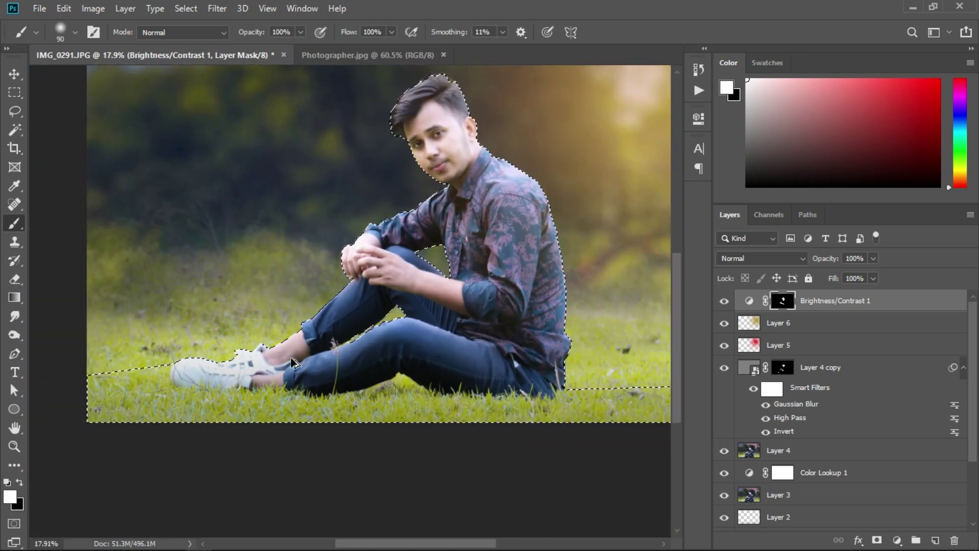
{"action": "scroll", "coordinate": [293, 360], "scroll_direction": "down", "scroll_amount": 1}
{"action": "scroll", "coordinate": [292, 358], "scroll_direction": "up", "scroll_amount": 1}
{"action": "scroll", "coordinate": [293, 359], "scroll_direction": "down", "scroll_amount": 1}
{"action": "scroll", "coordinate": [415, 298], "scroll_direction": "up", "scroll_amount": 2}
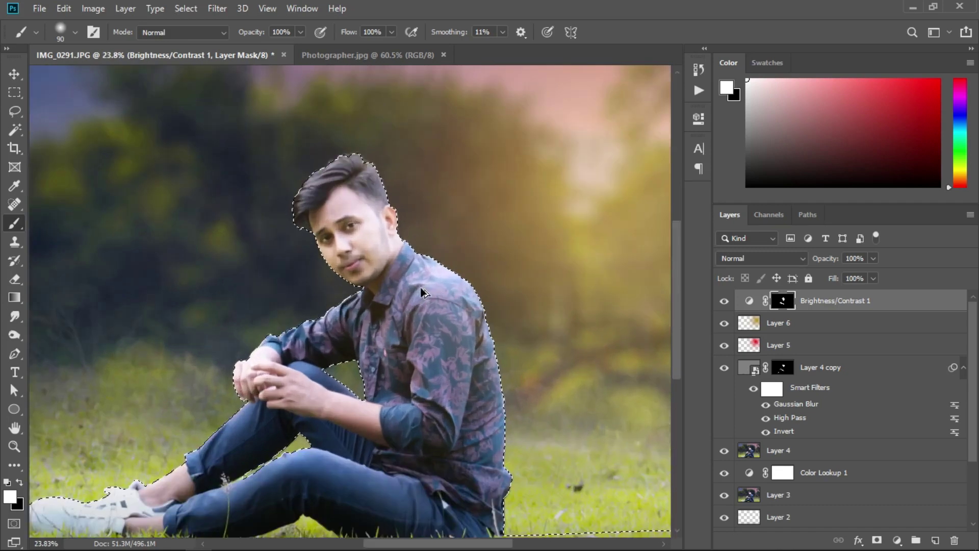
{"action": "scroll", "coordinate": [415, 298], "scroll_direction": "up", "scroll_amount": 2}
{"action": "scroll", "coordinate": [423, 298], "scroll_direction": "up", "scroll_amount": 1}
{"action": "key", "text": "bracketright"}
{"action": "key", "text": "bracketright"}
{"action": "key", "text": "bracketright"}
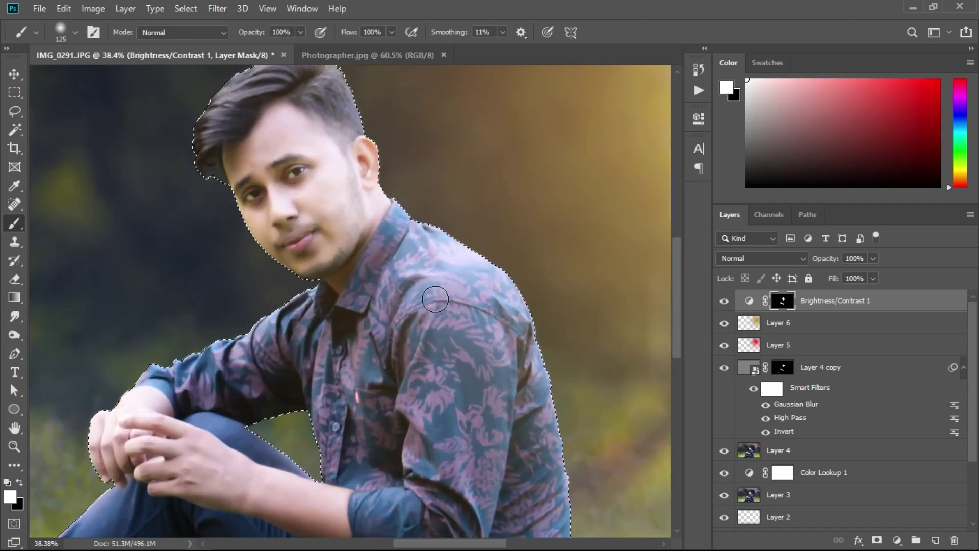
{"action": "mouse_move", "coordinate": [414, 245]}
{"action": "left_mouse_down"}
{"action": "mouse_move", "coordinate": [449, 345]}
{"action": "mouse_move", "coordinate": [449, 432]}
{"action": "mouse_move", "coordinate": [447, 307]}
{"action": "mouse_move", "coordinate": [368, 356]}
{"action": "mouse_move", "coordinate": [252, 389]}
{"action": "mouse_move", "coordinate": [156, 379]}
{"action": "left_mouse_up"}
Toggle Brightness/Contrast 1 off and on to compare before and after
{"action": "scroll", "coordinate": [222, 421], "scroll_direction": "down", "scroll_amount": 3, "text": "alt"}
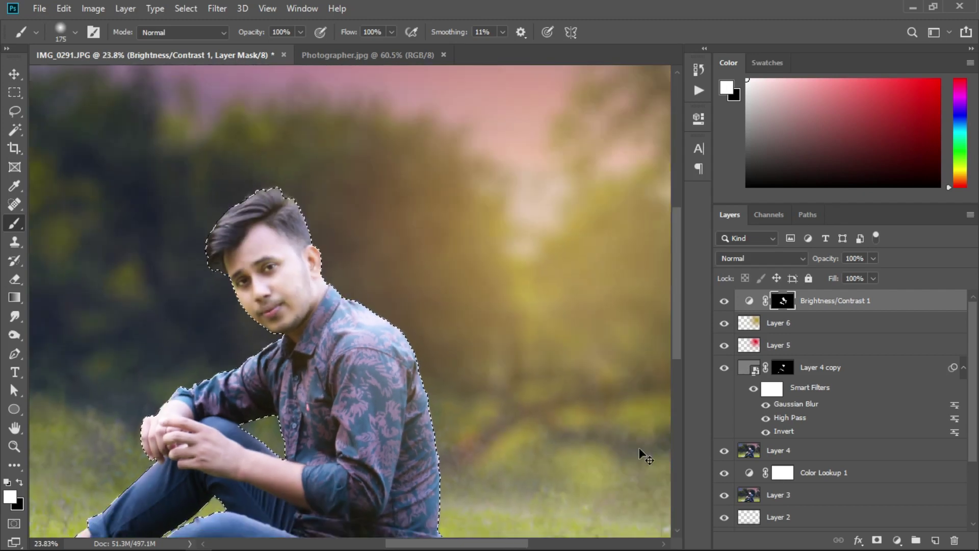
{"action": "left_click", "coordinate": [724, 300]}
{"action": "left_click", "coordinate": [724, 301]}
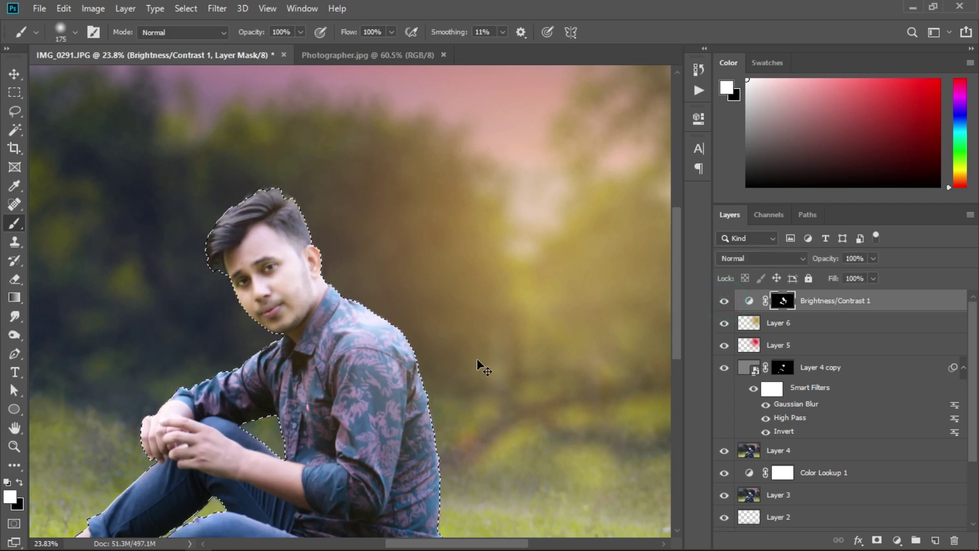